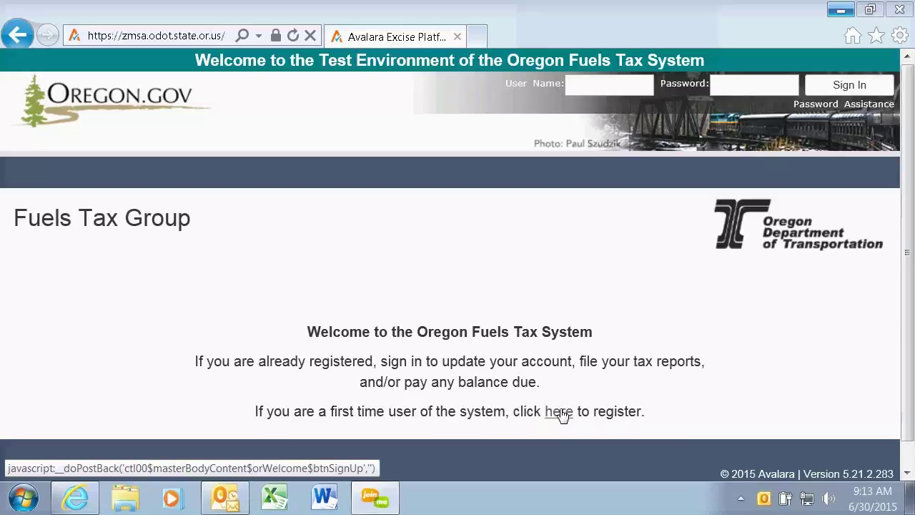
Open the new-user registration form and close the e-mail notification and program.
{"action": "left_click", "coordinate": [559, 412]}
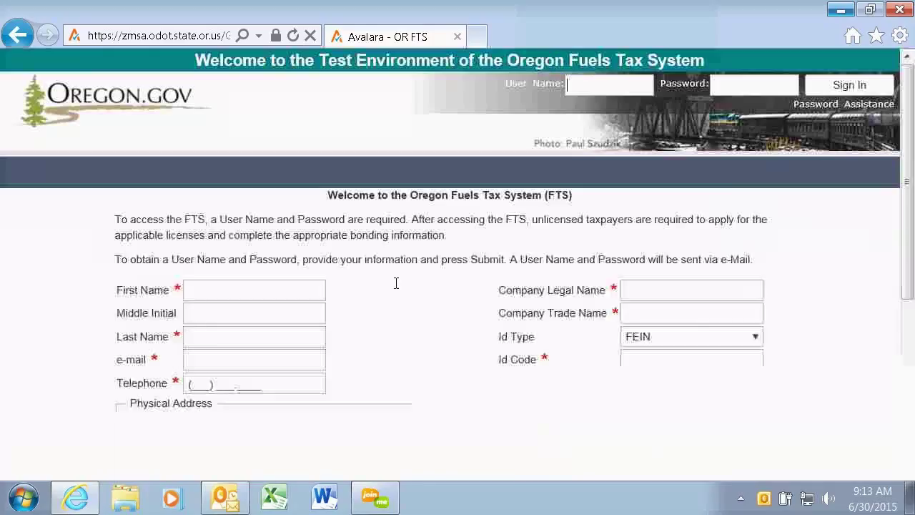
{"action": "scroll", "coordinate": [910, 121], "scroll_direction": "down", "scroll_amount": 2}
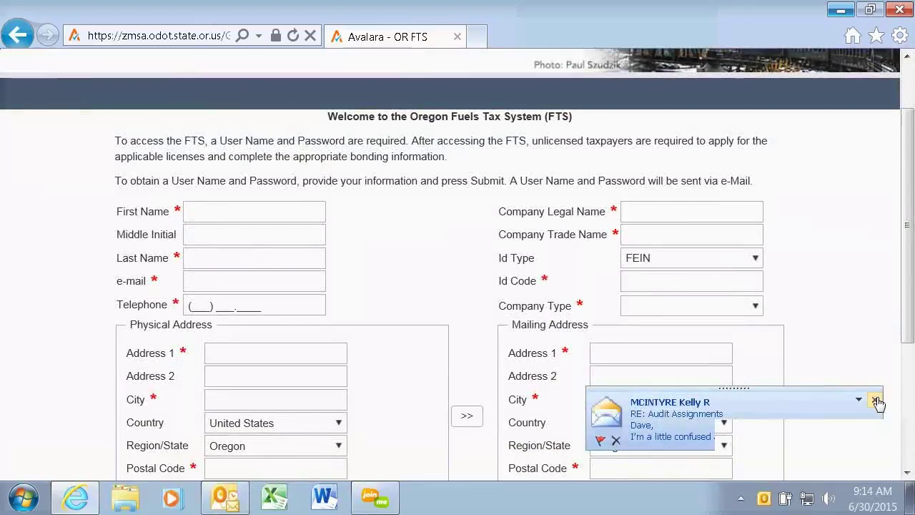
{"action": "left_click", "coordinate": [876, 401]}
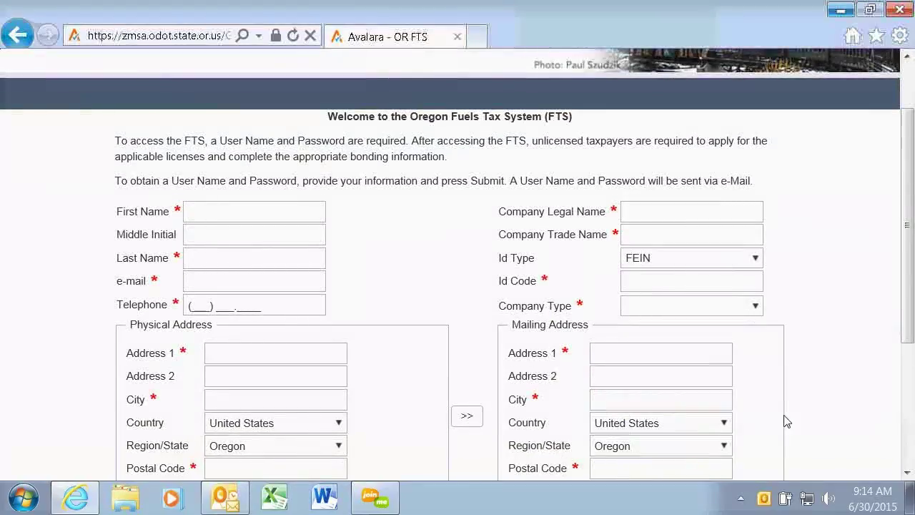
{"action": "right_click", "coordinate": [222, 504]}
{"action": "left_click", "coordinate": [179, 465]}
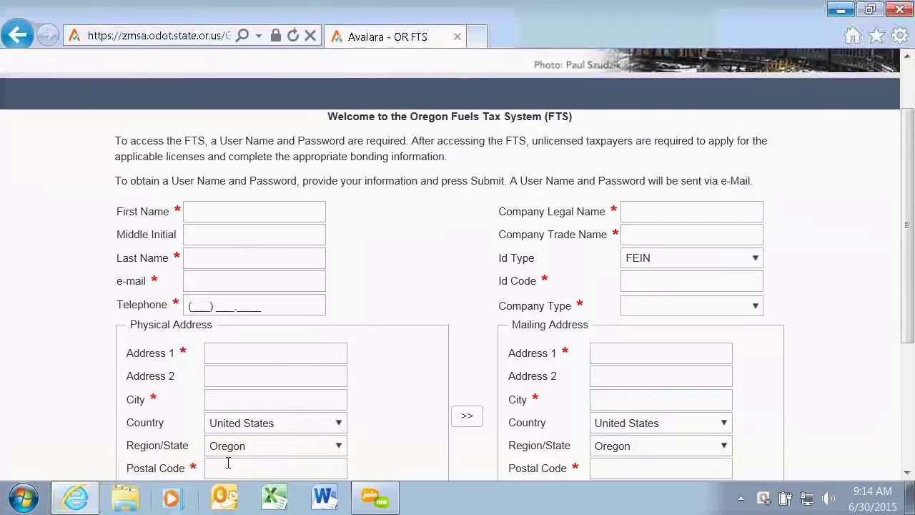
Enter the contact's first name, last name, e-mail address and telephone number.
{"action": "left_click", "coordinate": [215, 202]}
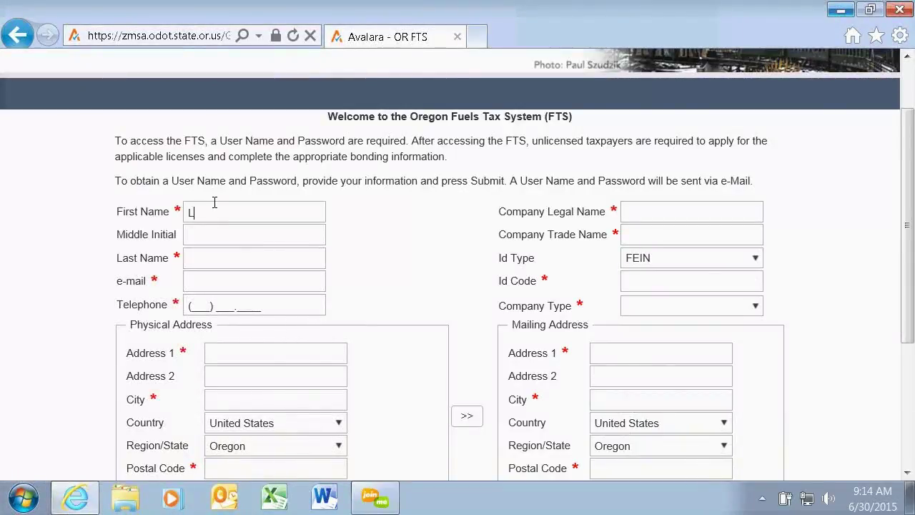
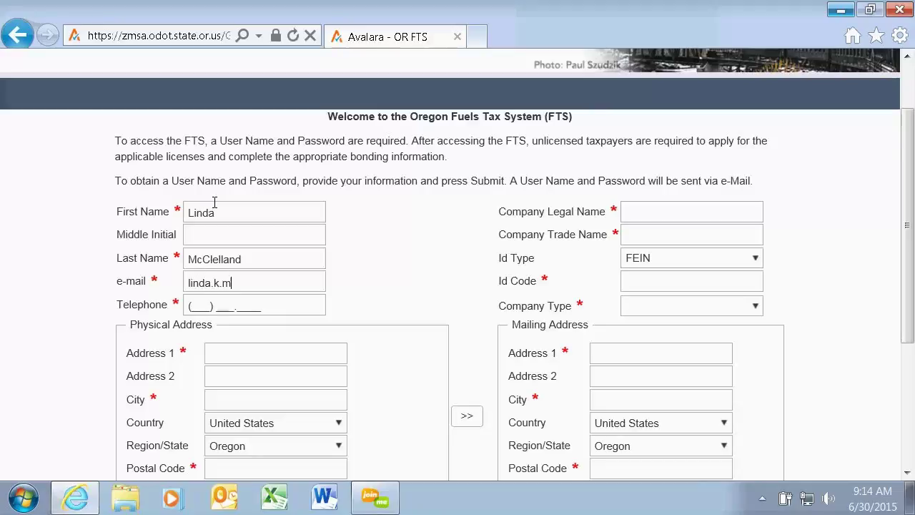
{"action": "key", "text": "Tab"}
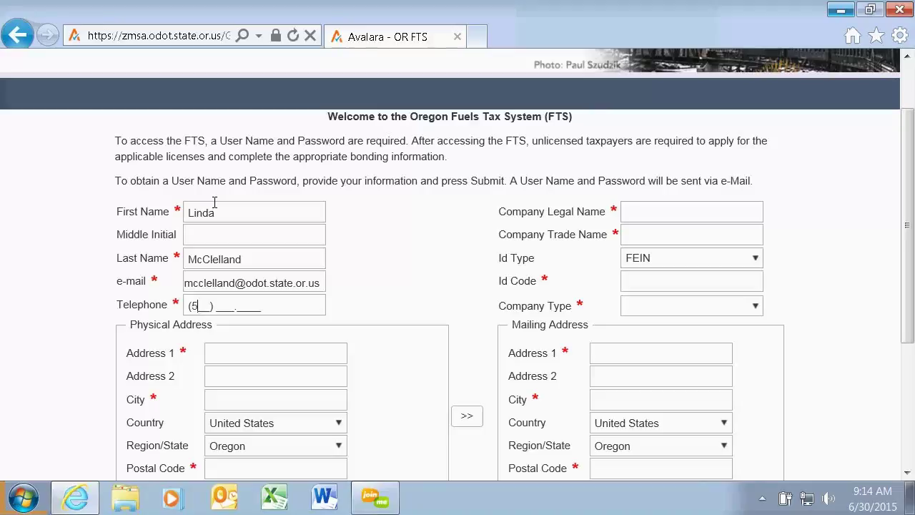
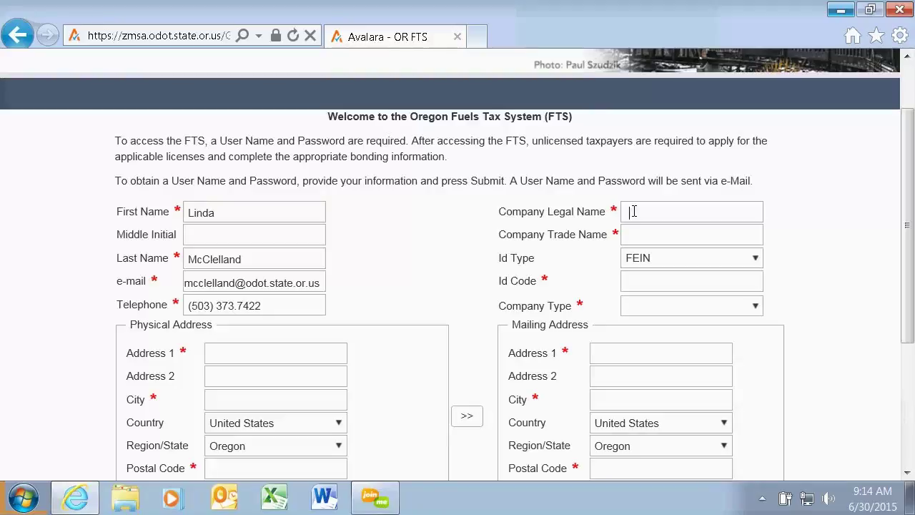
Enter 'WEB Demo' as legal and trade name, add the FEIN, and choose Corporation.
{"action": "type", "text": "WEB Demo"}
{"action": "left_click", "coordinate": [634, 235]}
{"action": "type", "text": "WEB D"}
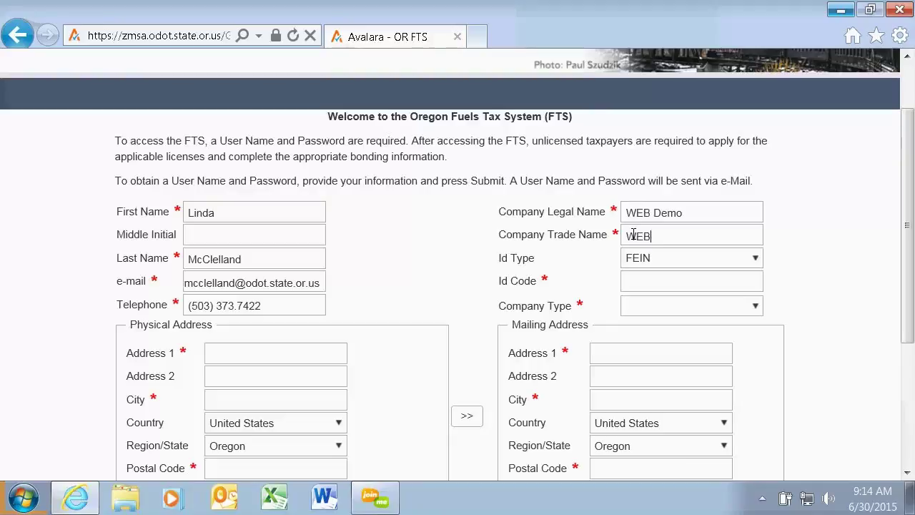
{"action": "type", "text": "emo"}
{"action": "left_click", "coordinate": [631, 282]}
{"action": "scroll", "coordinate": [908, 216], "scroll_direction": "down", "scroll_amount": 3}
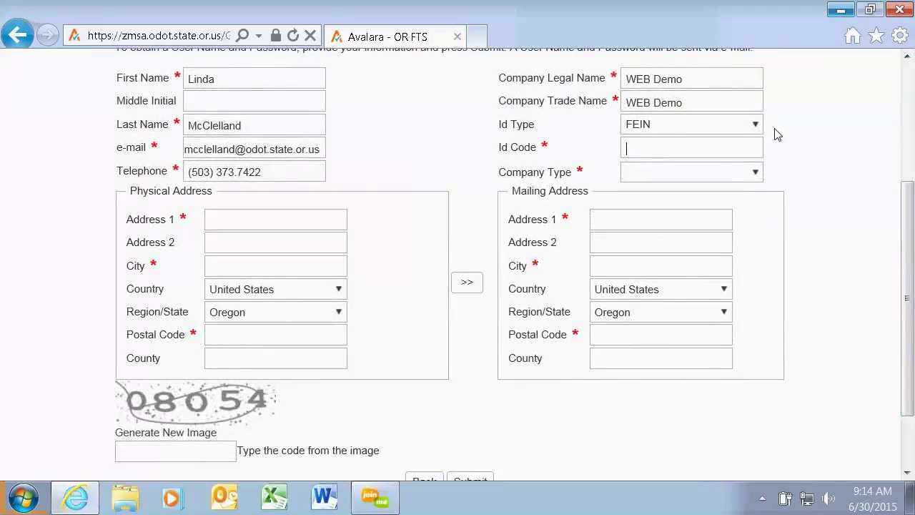
{"action": "type", "text": "33333333"}
{"action": "left_click", "coordinate": [757, 173]}
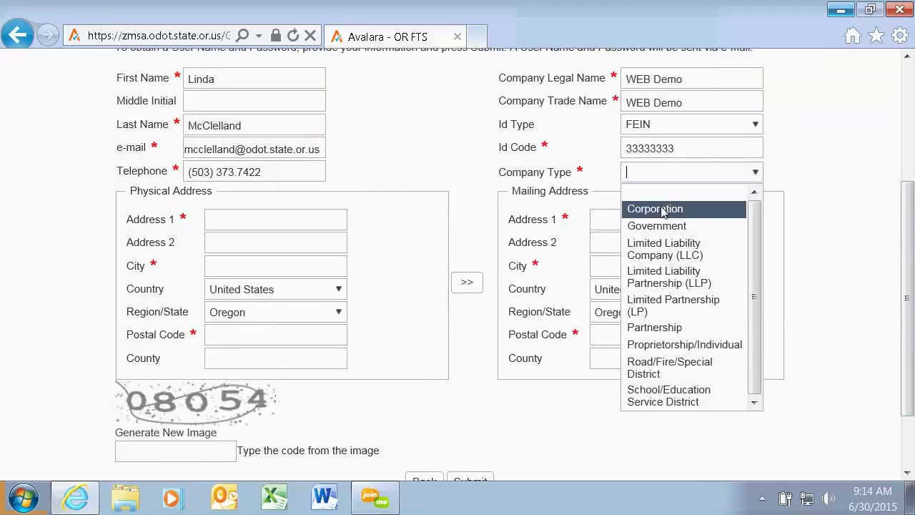
{"action": "left_click", "coordinate": [655, 208]}
Fill in the physical street address, city, postal code and county.
{"action": "left_click", "coordinate": [298, 211]}
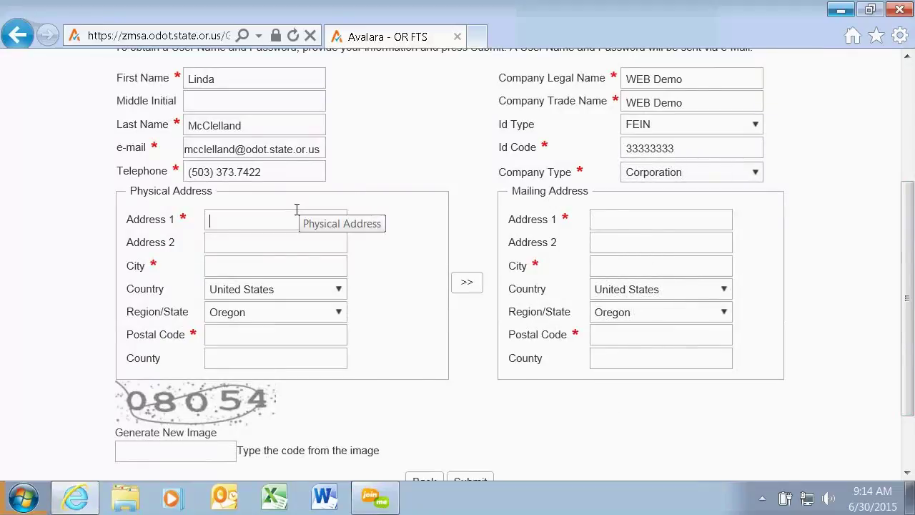
{"action": "type", "text": "355 CApitol St"}
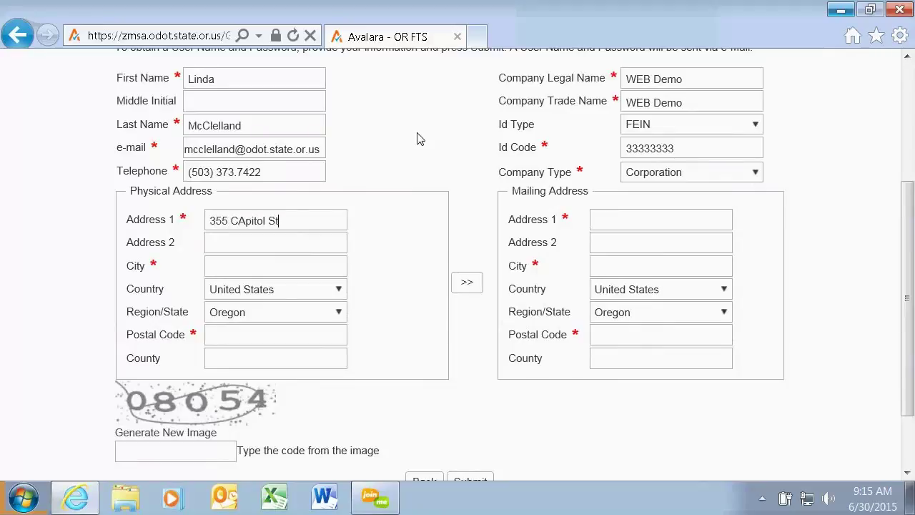
{"action": "key", "text": "BackSpace"}
{"action": "key", "text": "BackSpace"}
{"action": "key", "text": "BackSpace"}
{"action": "key", "text": "BackSpace"}
{"action": "key", "text": "BackSpace"}
{"action": "key", "text": "BackSpace"}
{"action": "type", "text": "apitol St NE"}
{"action": "key", "text": "Tab"}
{"action": "type", "text": "S"}
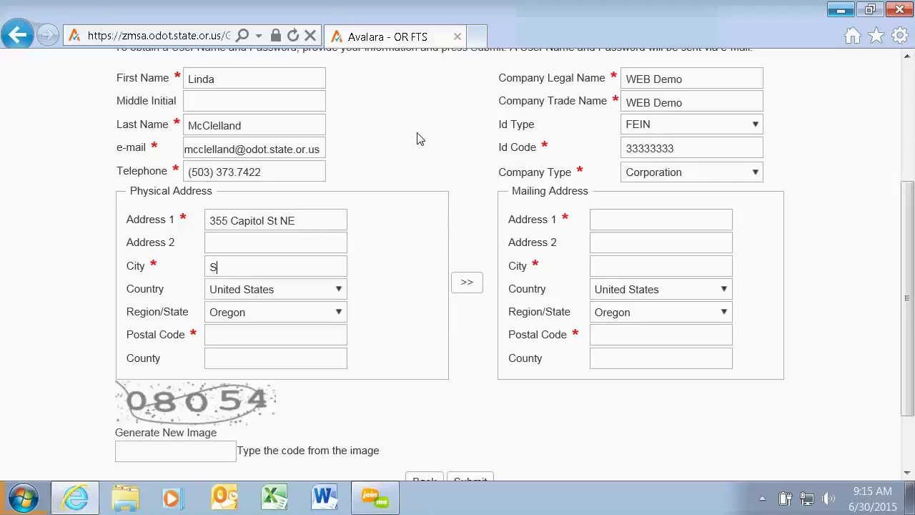
{"action": "type", "text": "alem"}
{"action": "key", "text": "Tab"}
{"action": "key", "text": "Tab"}
{"action": "key", "text": "Tab"}
{"action": "type", "text": "9"}
{"action": "type", "text": "7301"}
{"action": "type", "text": "M"}
{"action": "type", "text": "arion"}
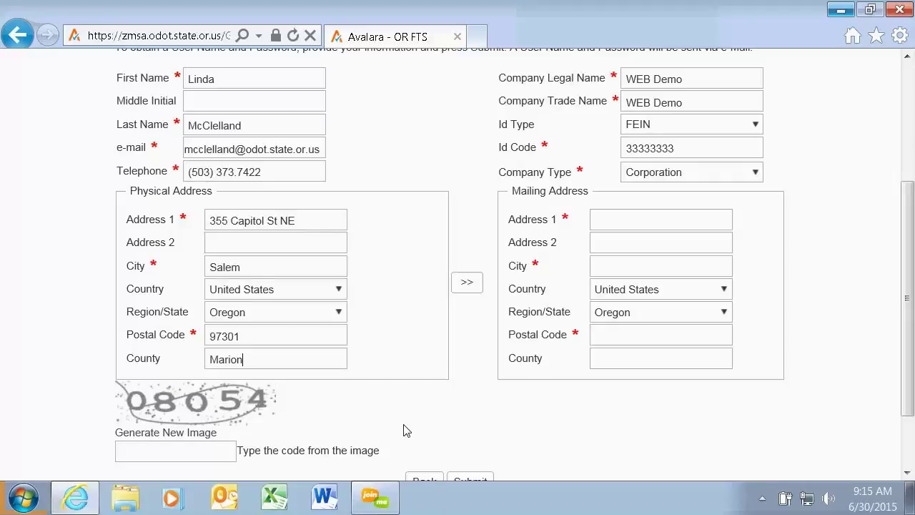
Copy the physical address to the mailing address, enter the verification code, and submit.
{"action": "left_click", "coordinate": [467, 286]}
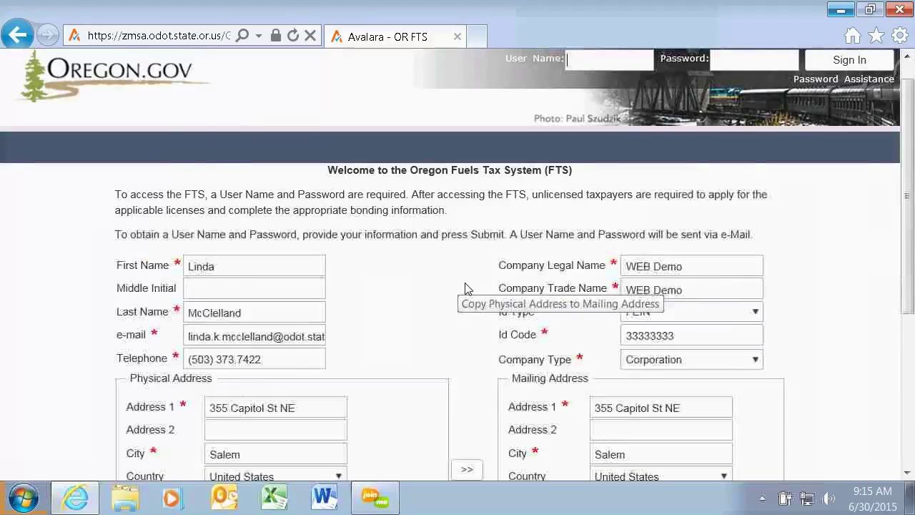
{"action": "scroll", "coordinate": [825, 331], "scroll_direction": "down", "scroll_amount": 5}
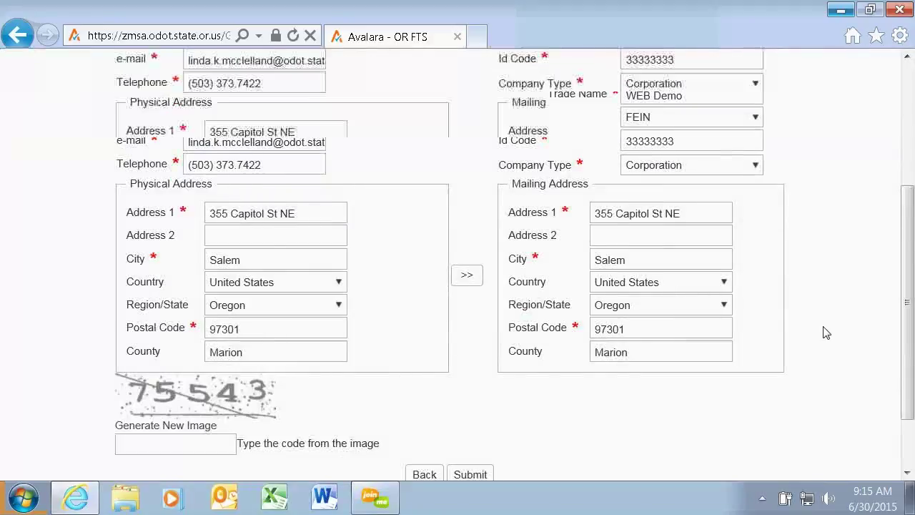
{"action": "left_click", "coordinate": [138, 360]}
{"action": "type", "text": "75542"}
{"action": "key", "text": "BackSpace"}
{"action": "type", "text": "3"}
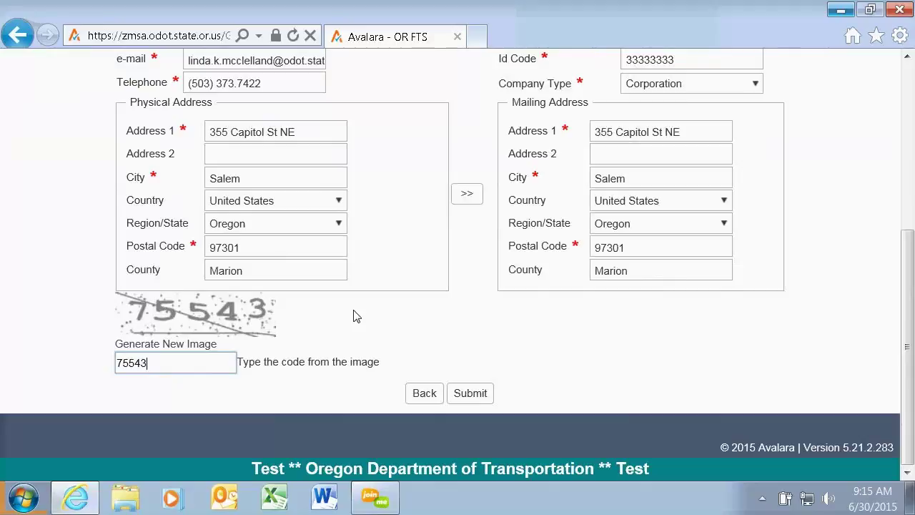
{"action": "left_click", "coordinate": [477, 394]}
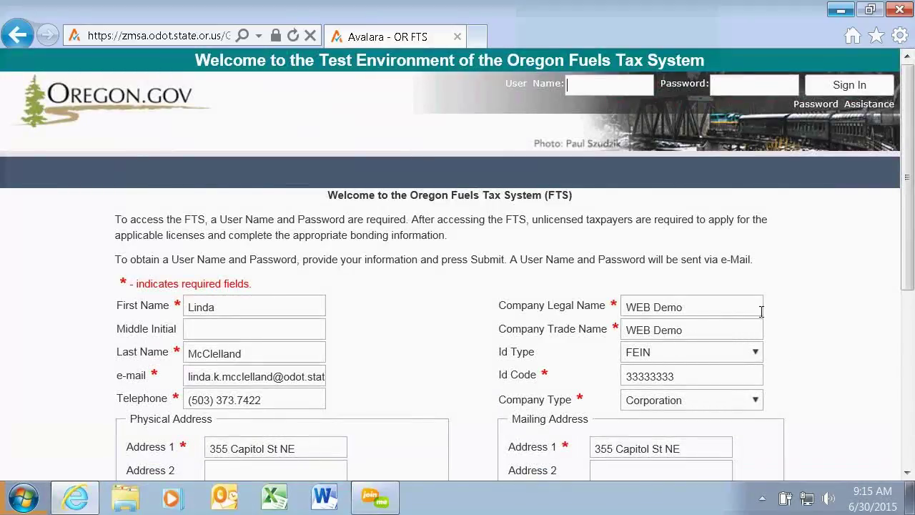
Add a 0 to make the FEIN nine digits and enter the new verification code.
{"action": "scroll", "coordinate": [826, 265], "scroll_direction": "down", "scroll_amount": 2}
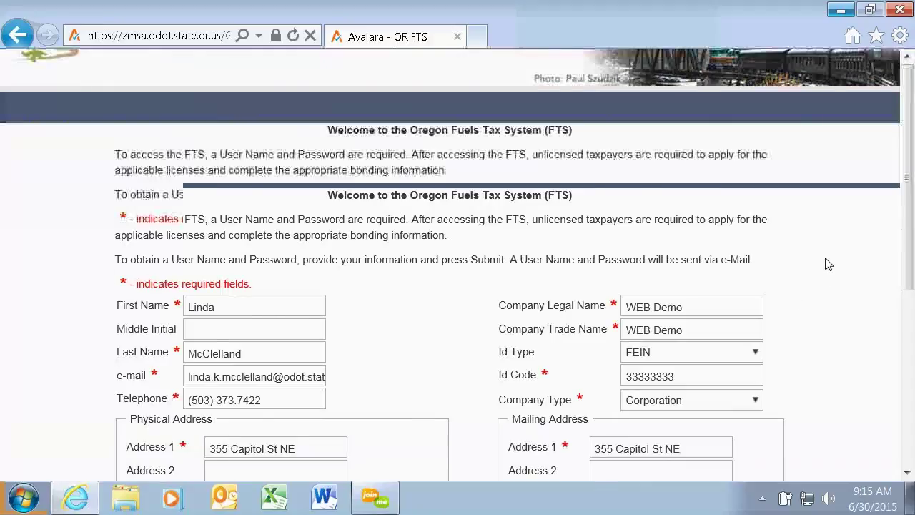
{"action": "scroll", "coordinate": [826, 264], "scroll_direction": "down", "scroll_amount": 5}
{"action": "scroll", "coordinate": [719, 298], "scroll_direction": "up", "scroll_amount": 5}
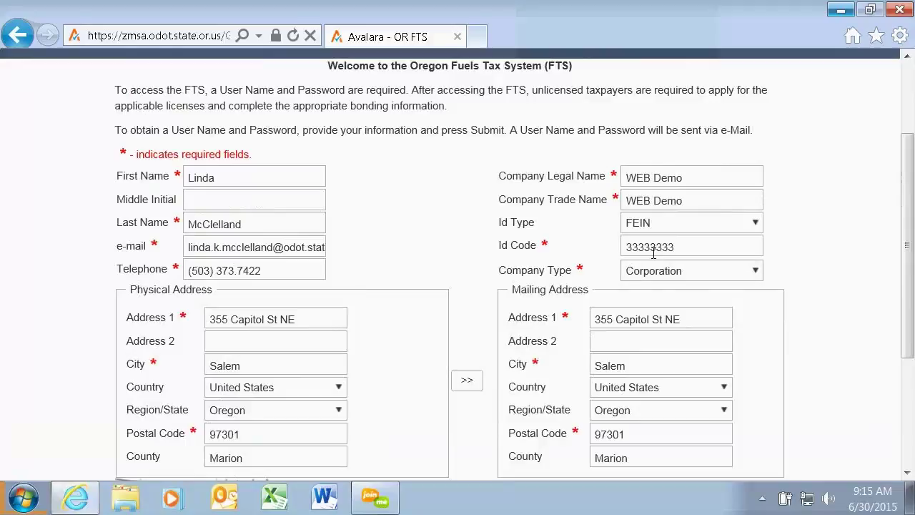
{"action": "left_click", "coordinate": [651, 248]}
{"action": "type", "text": "0"}
{"action": "scroll", "coordinate": [857, 341], "scroll_direction": "down", "scroll_amount": 3}
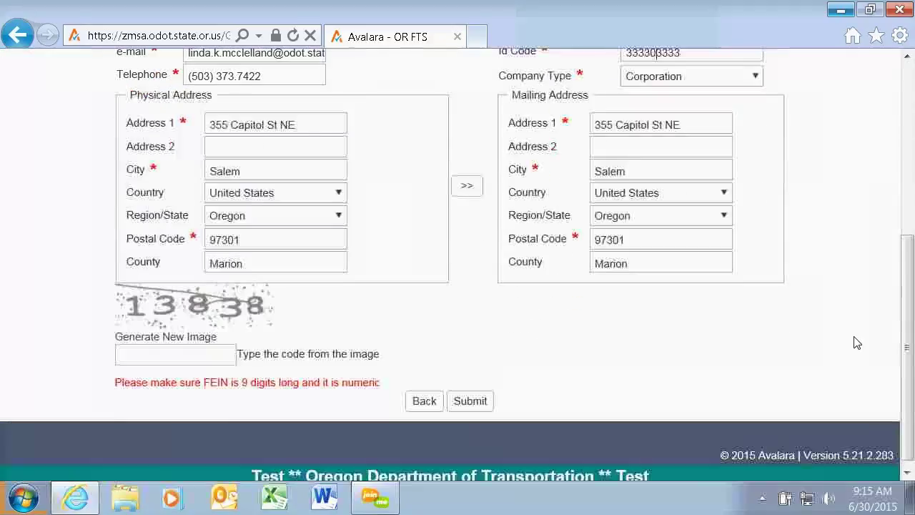
{"action": "left_click", "coordinate": [203, 345]}
{"action": "type", "text": "1"}
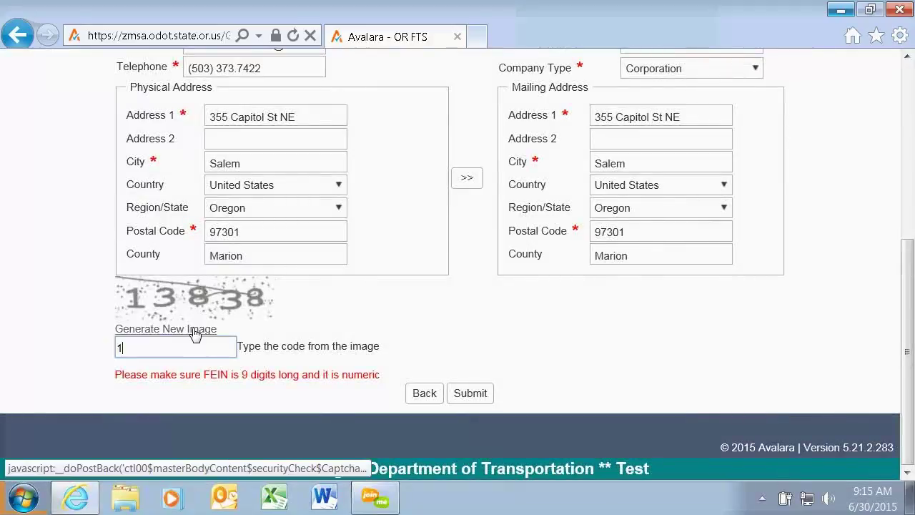
{"action": "type", "text": "3838"}
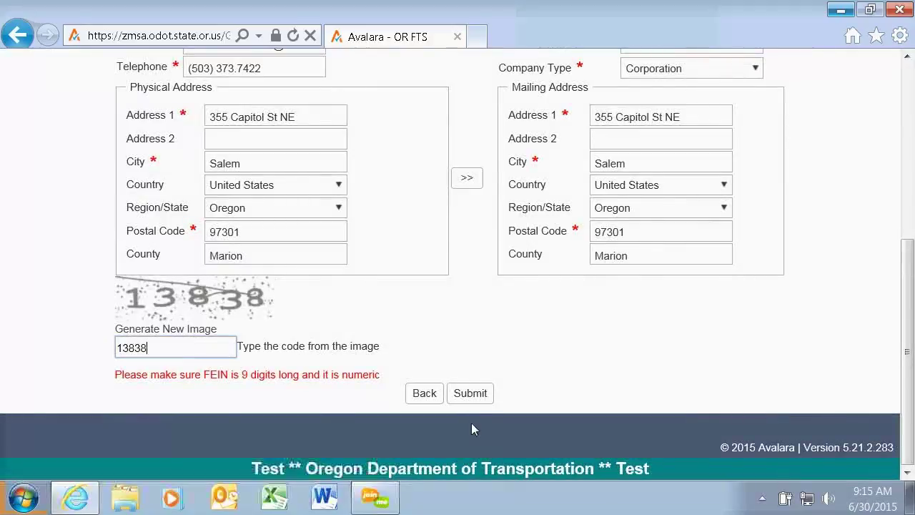
Resubmit the registration, then attempt sign-in with the admin user name and password.
{"action": "left_click", "coordinate": [471, 394]}
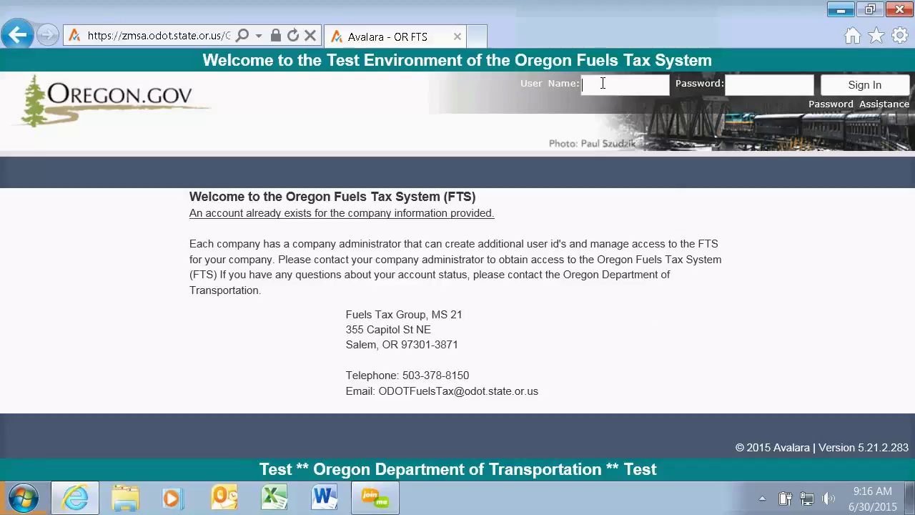
{"action": "type", "text": "WEBDEem"}
{"action": "key", "text": "BackSpace"}
{"action": "key", "text": "BackSpace"}
{"action": "key", "text": "BackSpace"}
{"action": "type", "text": "emo_admin"}
{"action": "left_click", "coordinate": [754, 80]}
{"action": "type", "text": "••"}
{"action": "type", "text": "•••"}
{"action": "left_click", "coordinate": [840, 91]}
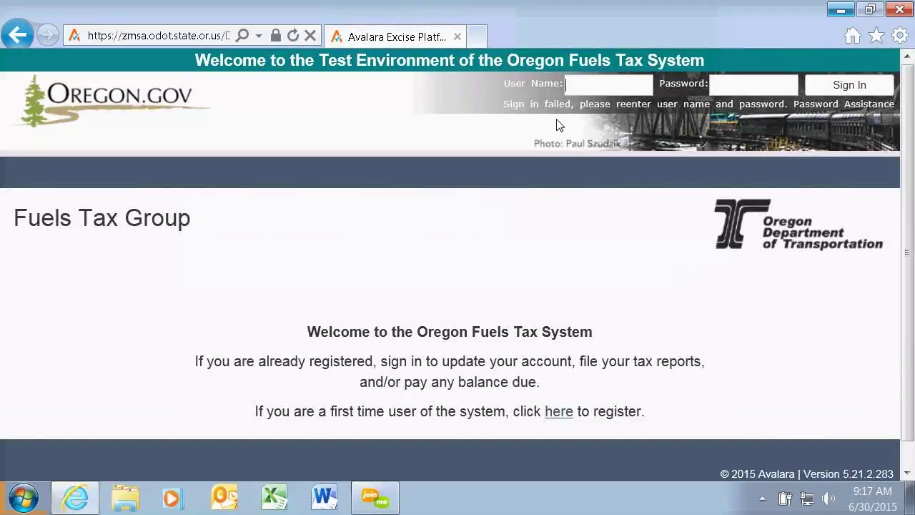
Re-enter the admin user name and password and sign in.
{"action": "type", "text": "W"}
{"action": "type", "text": "EBDe"}
{"action": "type", "text": "mo_ad"}
{"action": "type", "text": "min"}
{"action": "key", "text": "Tab"}
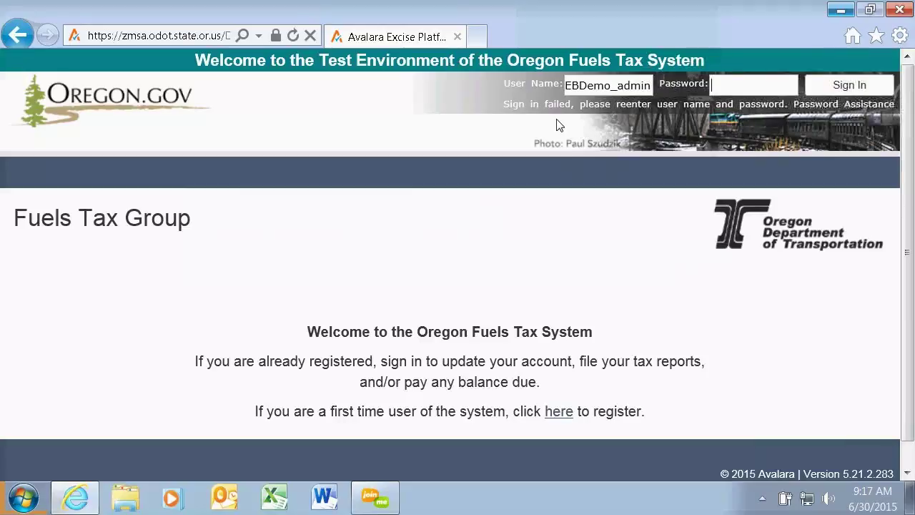
{"action": "type", "text": "••••••"}
{"action": "left_click", "coordinate": [822, 86]}
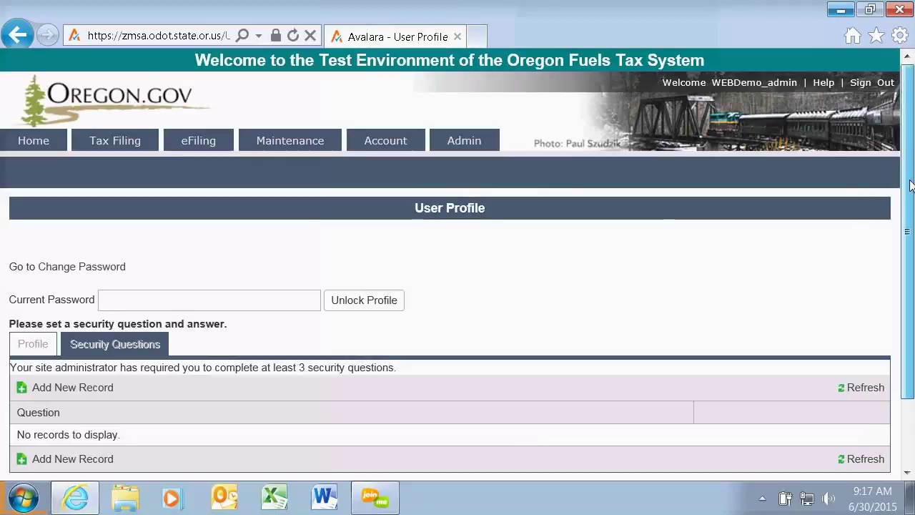
Show the empty Security Questions grid on the User Profile page.
{"action": "scroll", "coordinate": [908, 187], "scroll_direction": "down", "scroll_amount": 3}
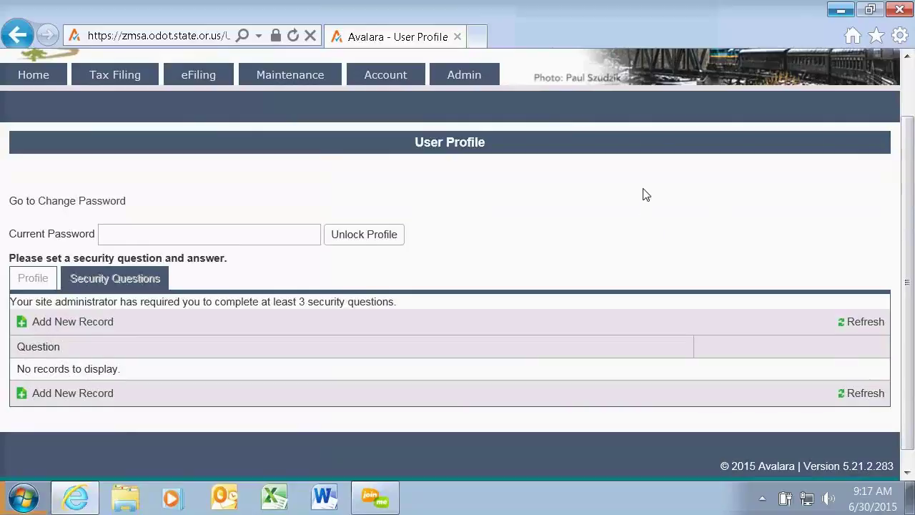
{"action": "mouse_move", "coordinate": [483, 77]}
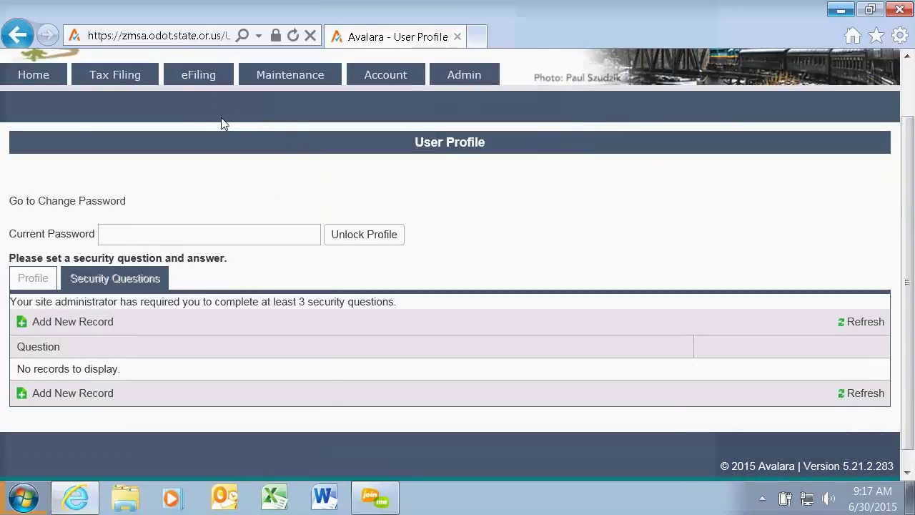
{"action": "left_click", "coordinate": [93, 203]}
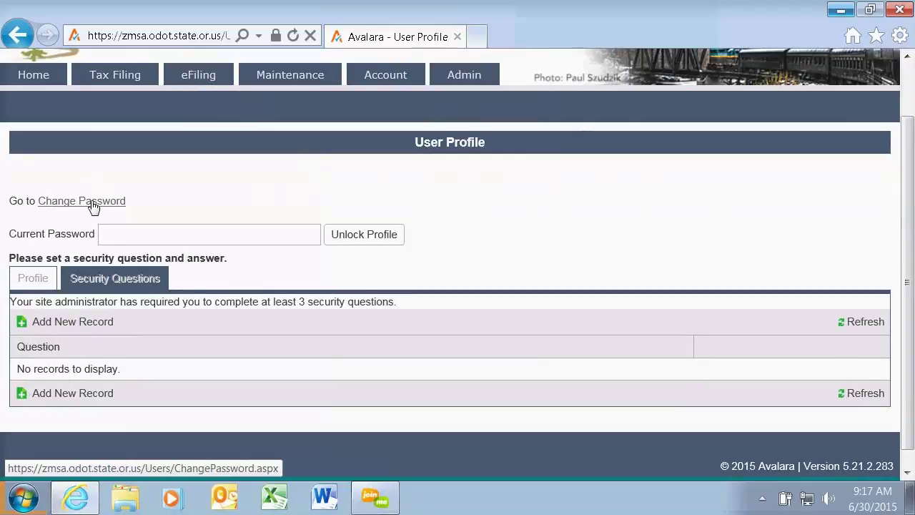
Enter the current password, a new password and its confirmation, and submit the change.
{"action": "left_click", "coordinate": [93, 204]}
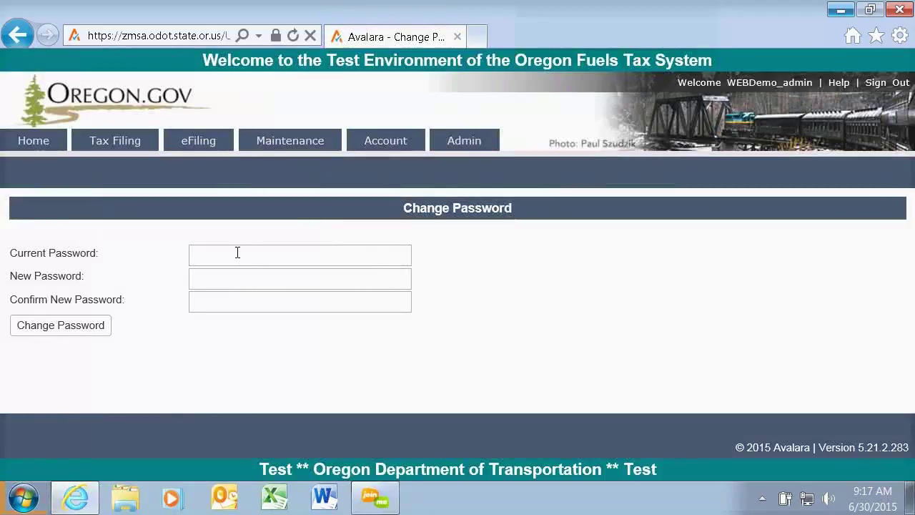
{"action": "left_click", "coordinate": [237, 252]}
{"action": "type", "text": "•••••"}
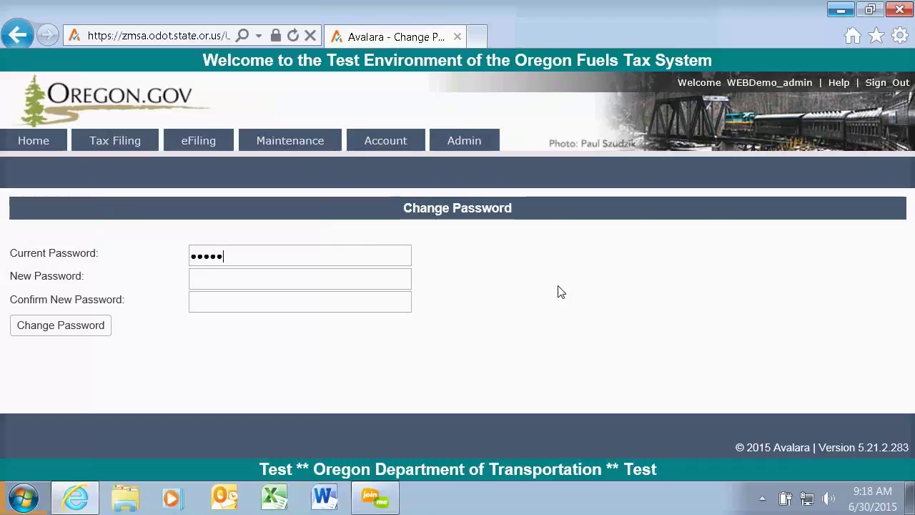
{"action": "type", "text": "•"}
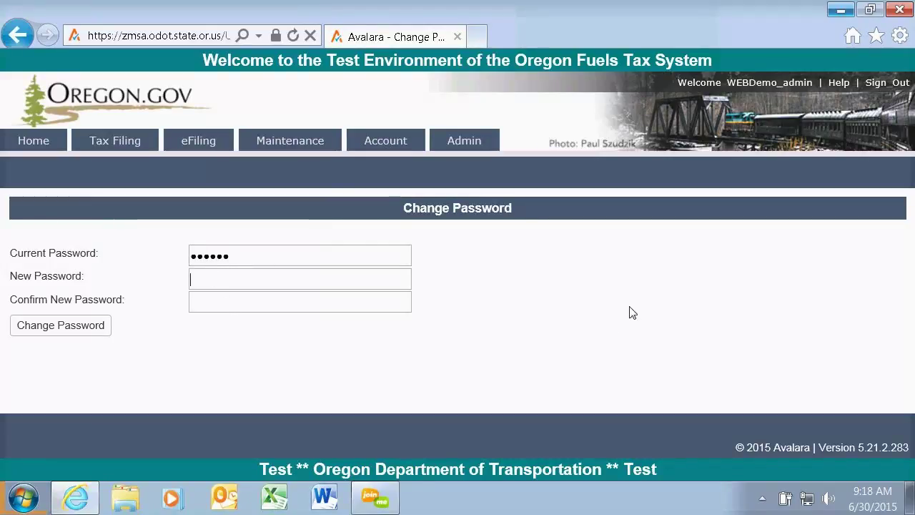
{"action": "type", "text": "•••"}
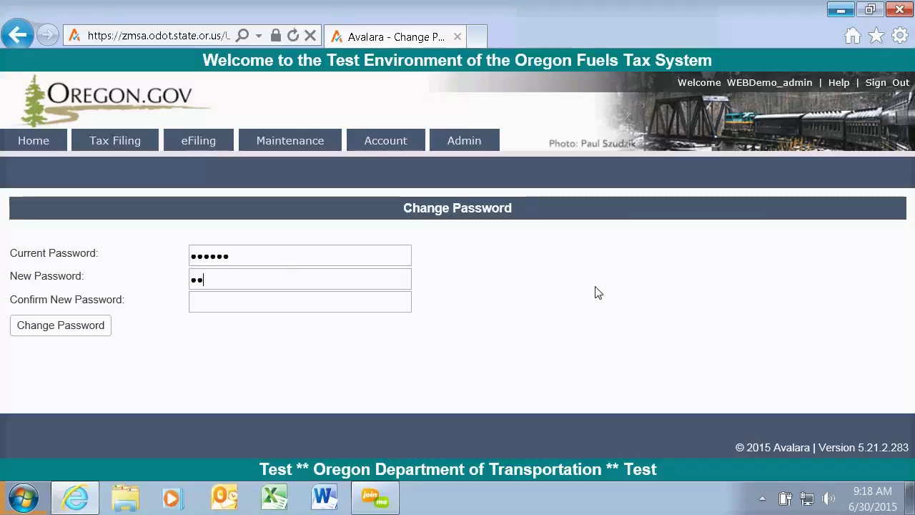
{"action": "type", "text": "••••"}
{"action": "left_click", "coordinate": [215, 302]}
{"action": "type", "text": "•••••••"}
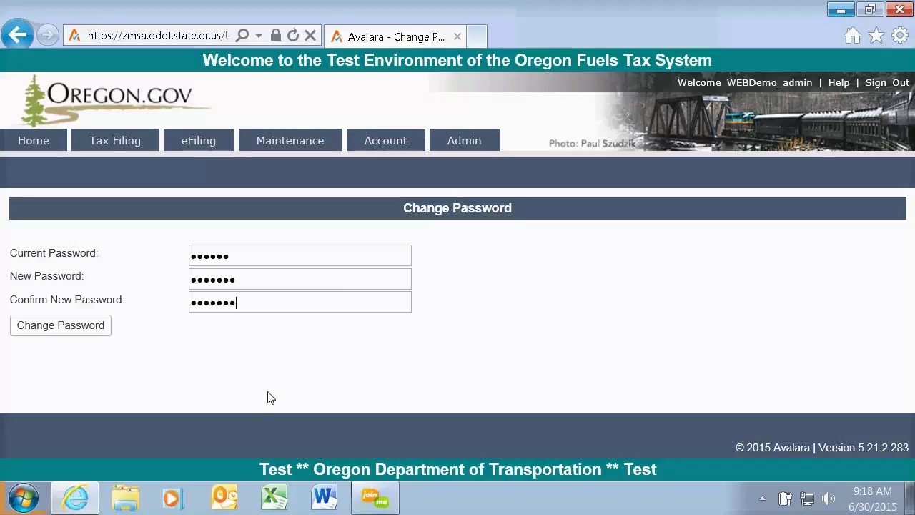
{"action": "left_click", "coordinate": [76, 328]}
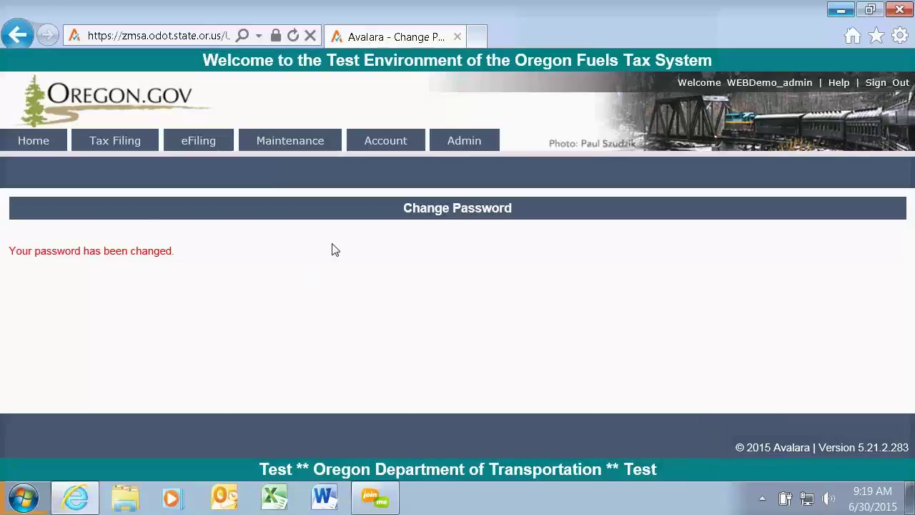
{"action": "mouse_move", "coordinate": [478, 147]}
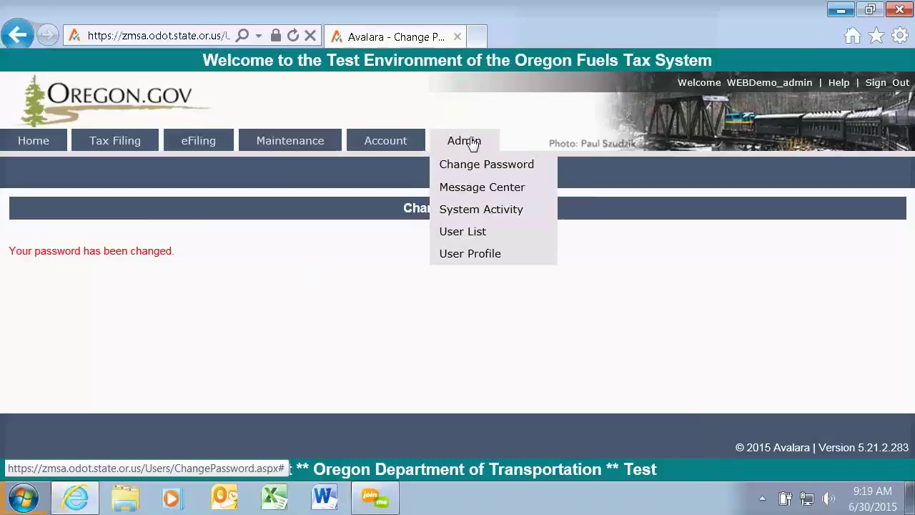
Unlock the User Profile by entering the current password.
{"action": "left_click", "coordinate": [489, 262]}
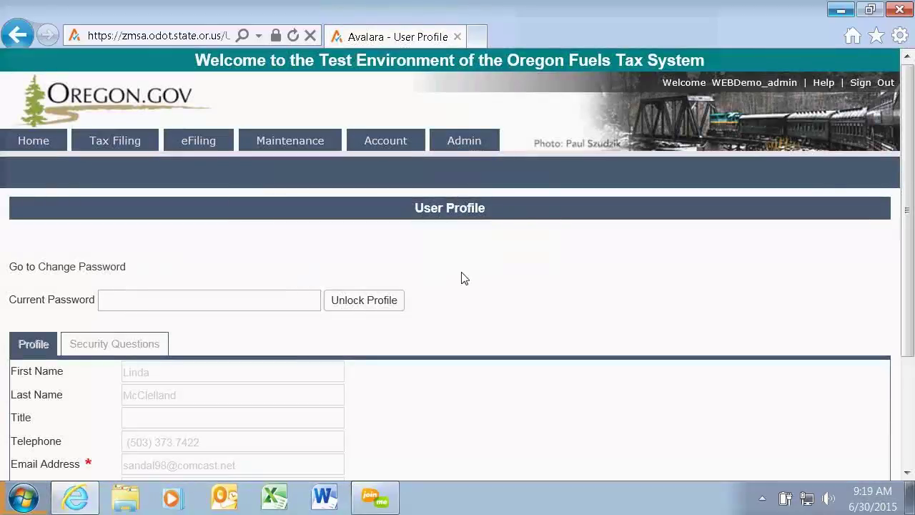
{"action": "scroll", "coordinate": [592, 281], "scroll_direction": "down", "scroll_amount": 2}
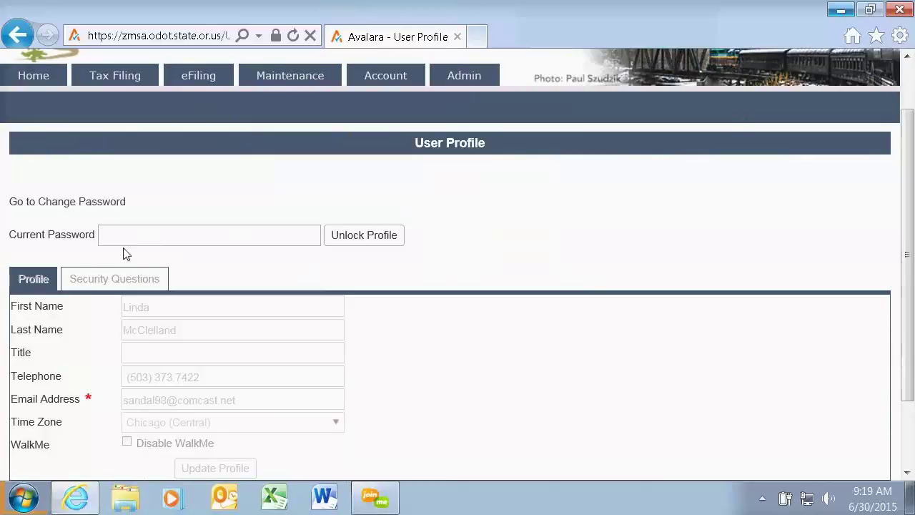
{"action": "left_click", "coordinate": [133, 235]}
{"action": "type", "text": "•"}
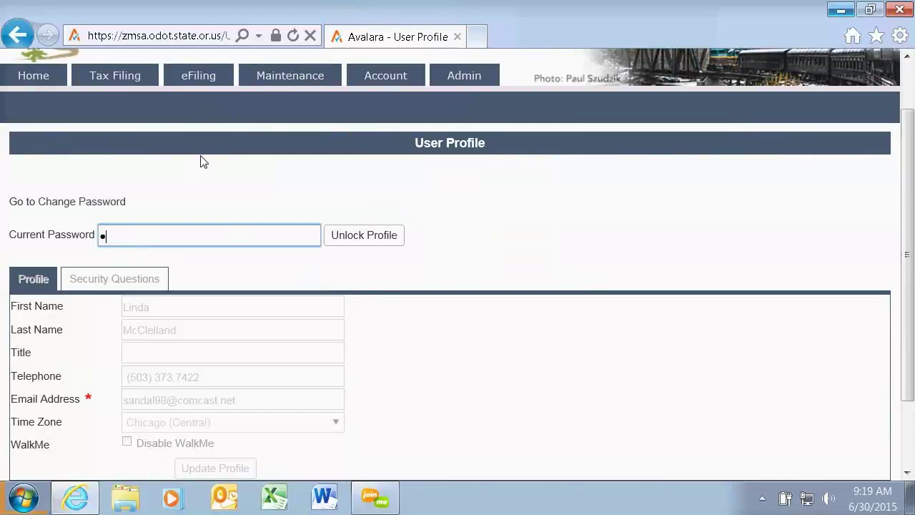
{"action": "type", "text": "••••••"}
{"action": "left_click", "coordinate": [364, 236]}
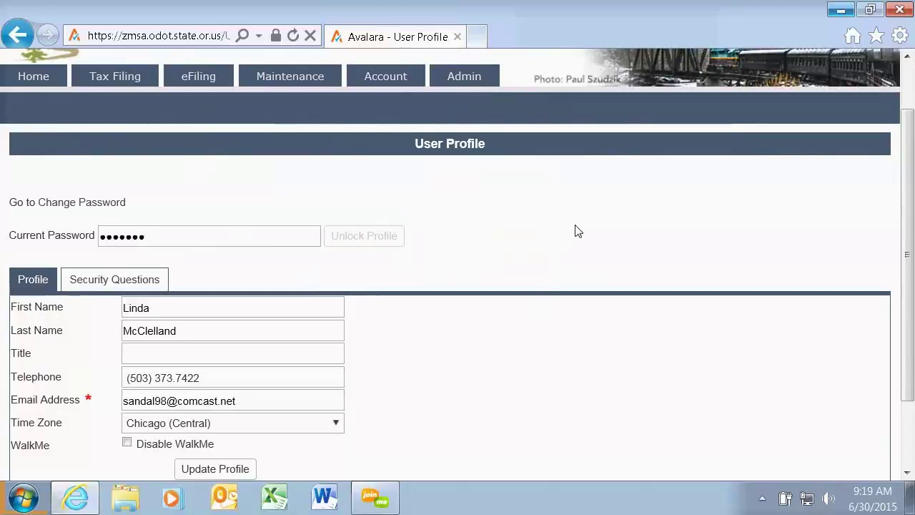
Set the profile time zone to Los Angeles (Pacific).
{"action": "scroll", "coordinate": [577, 231], "scroll_direction": "down", "scroll_amount": 2}
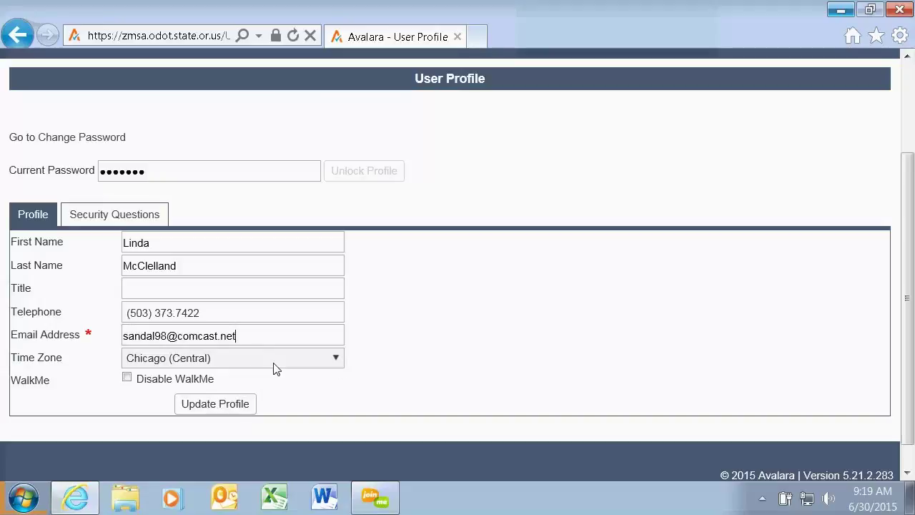
{"action": "left_click", "coordinate": [339, 361]}
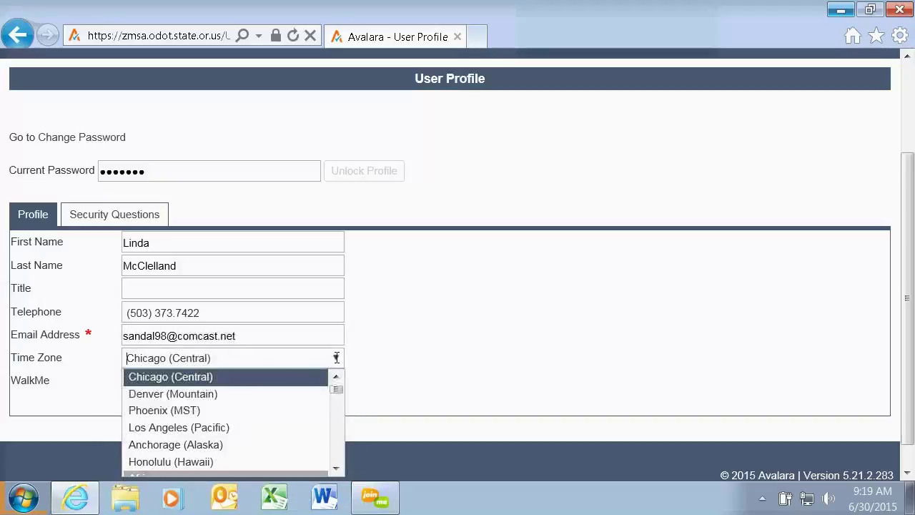
{"action": "left_click", "coordinate": [206, 430]}
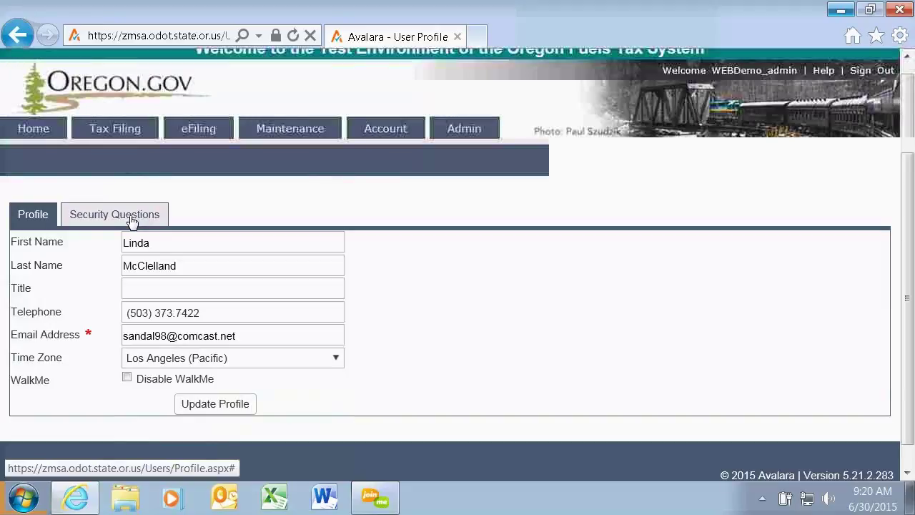
{"action": "left_click", "coordinate": [133, 218]}
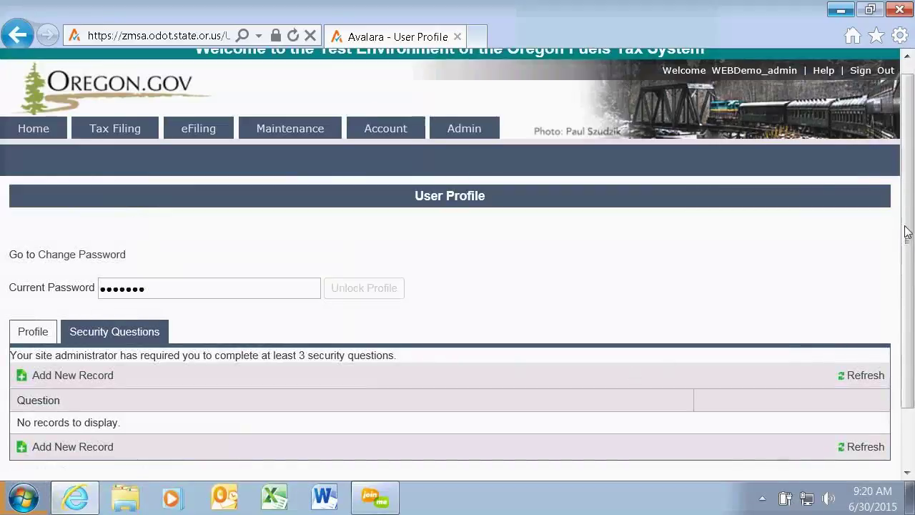
{"action": "left_click_drag", "start_coordinate": [911, 184], "coordinate": [910, 238]}
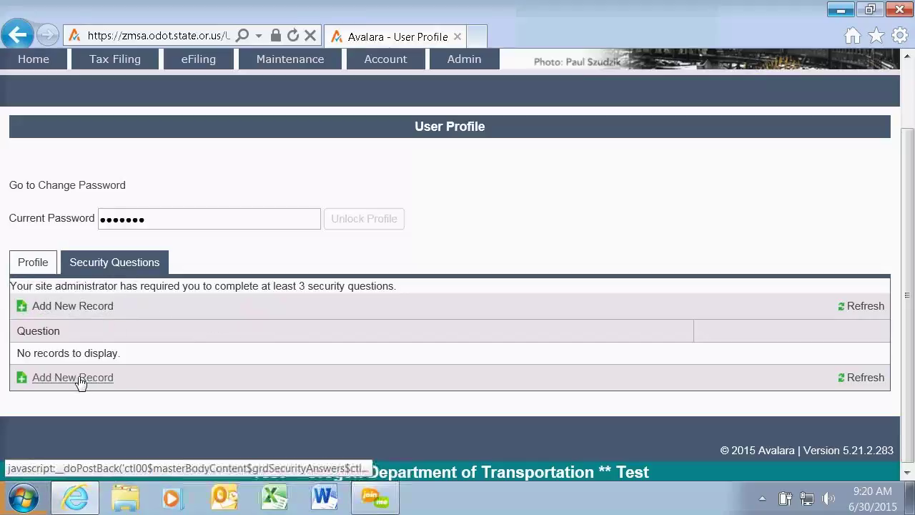
{"action": "left_click", "coordinate": [70, 308]}
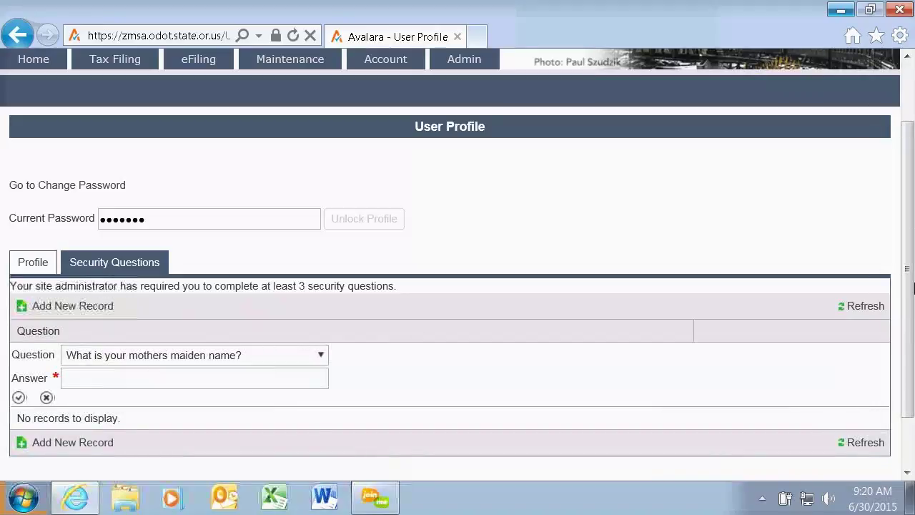
{"action": "scroll", "coordinate": [903, 233], "scroll_direction": "down", "scroll_amount": 2}
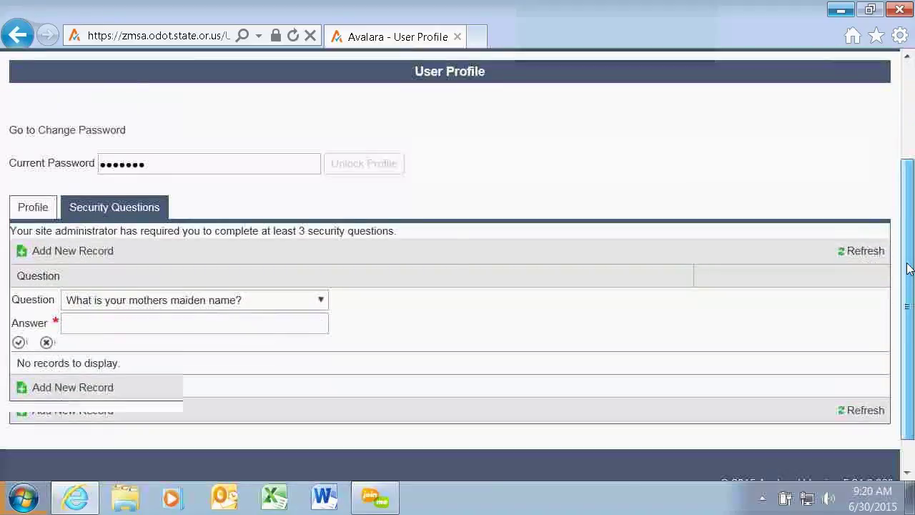
{"action": "left_click", "coordinate": [319, 288]}
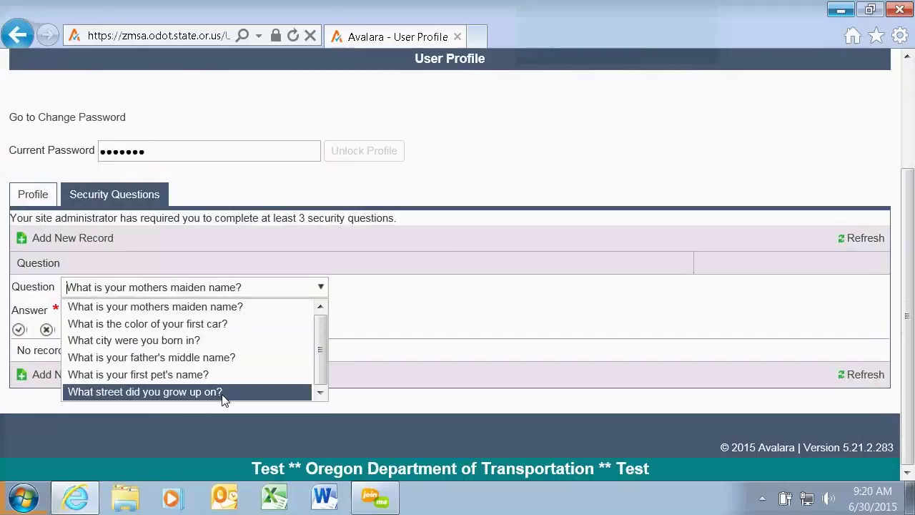
{"action": "left_click", "coordinate": [200, 324]}
{"action": "left_click", "coordinate": [111, 307]}
{"action": "type", "text": "b"}
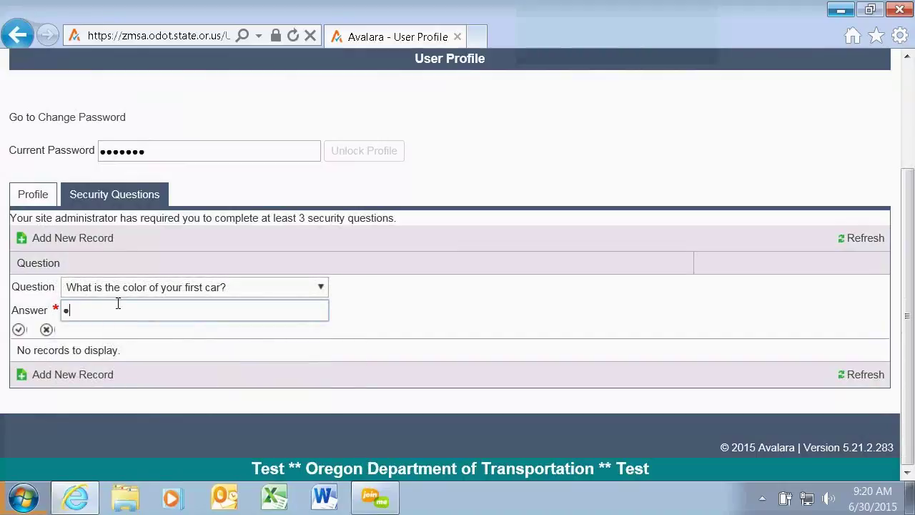
{"action": "type", "text": "lue"}
{"action": "left_click", "coordinate": [19, 331]}
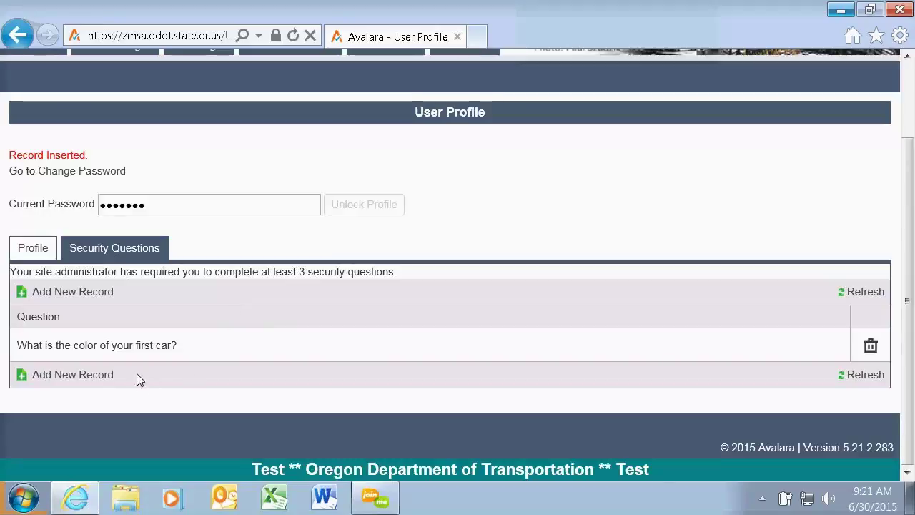
Add the first pet's name security question with its answer.
{"action": "left_click", "coordinate": [101, 381]}
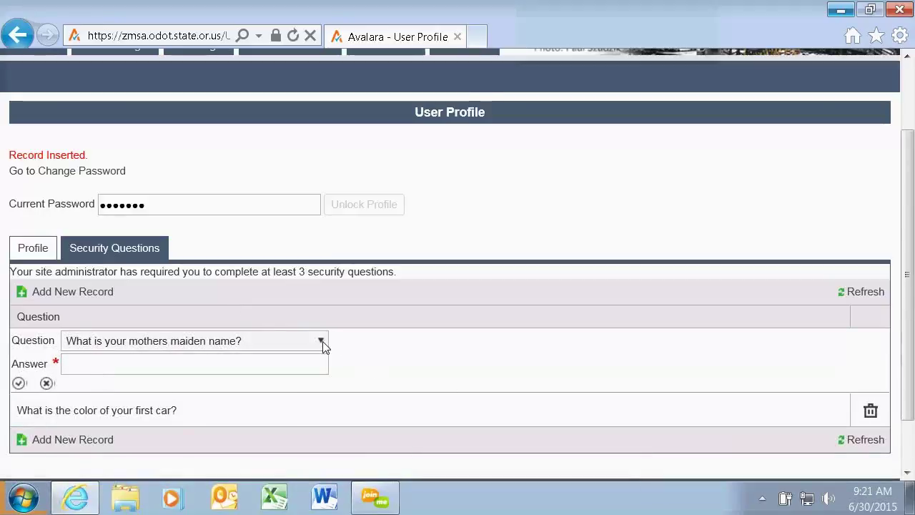
{"action": "left_click", "coordinate": [321, 341]}
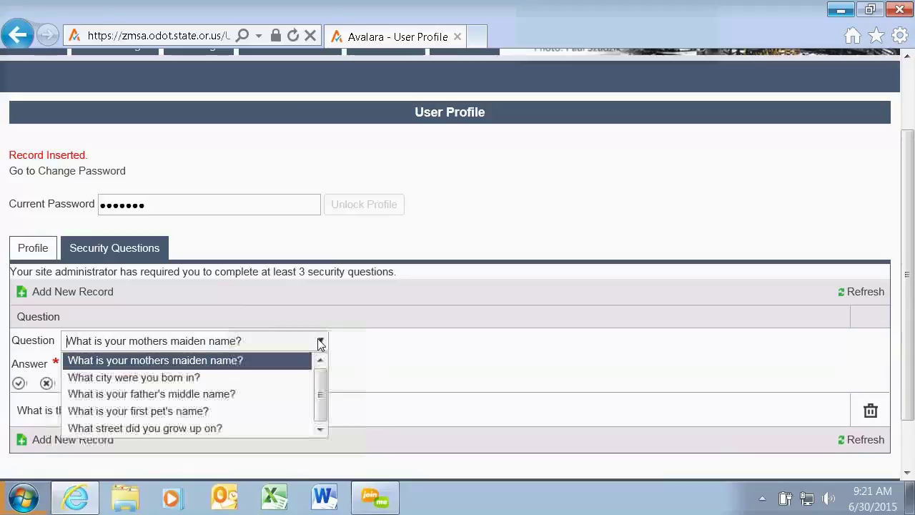
{"action": "left_click", "coordinate": [247, 419]}
{"action": "left_click", "coordinate": [121, 358]}
{"action": "type", "text": "aaaaaa"}
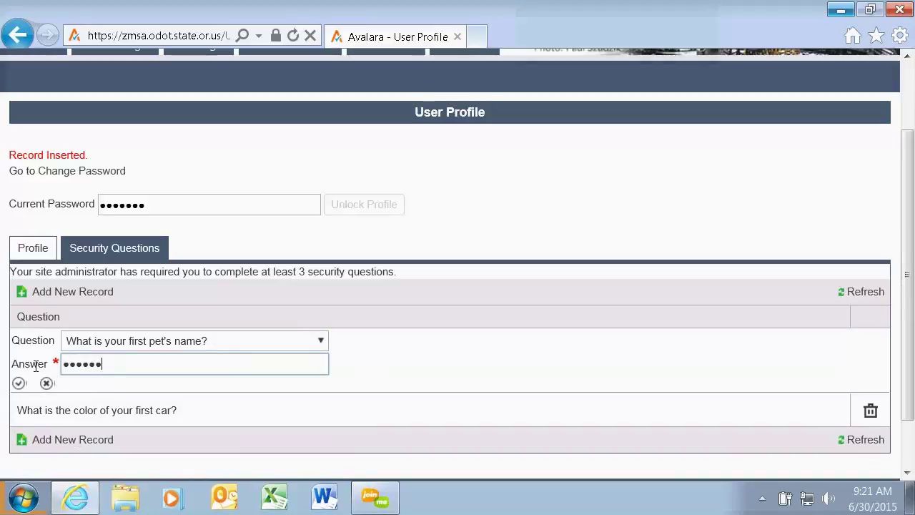
{"action": "left_click", "coordinate": [20, 386]}
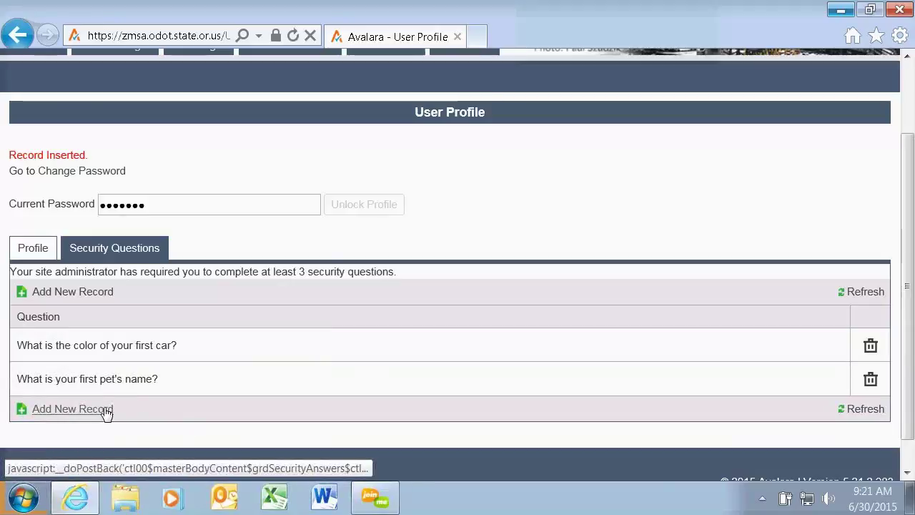
Add the street-you-grew-up-on security question with its answer.
{"action": "left_click", "coordinate": [105, 413]}
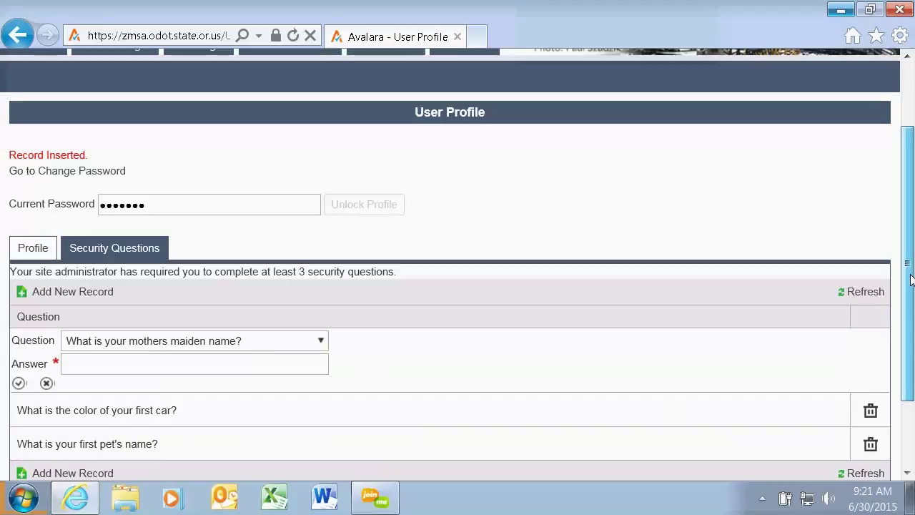
{"action": "left_click_drag", "start_coordinate": [908, 265], "coordinate": [908, 312]}
{"action": "left_click", "coordinate": [323, 281]}
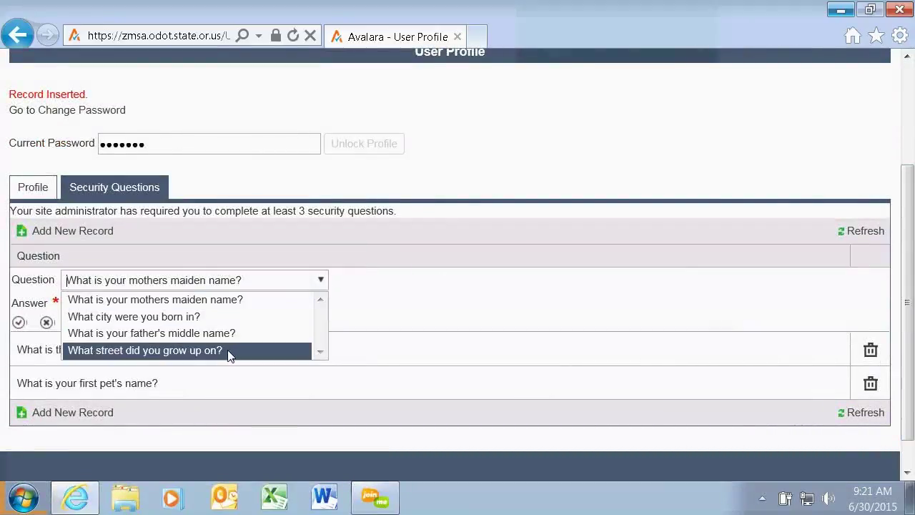
{"action": "left_click", "coordinate": [228, 351]}
{"action": "left_click", "coordinate": [92, 302]}
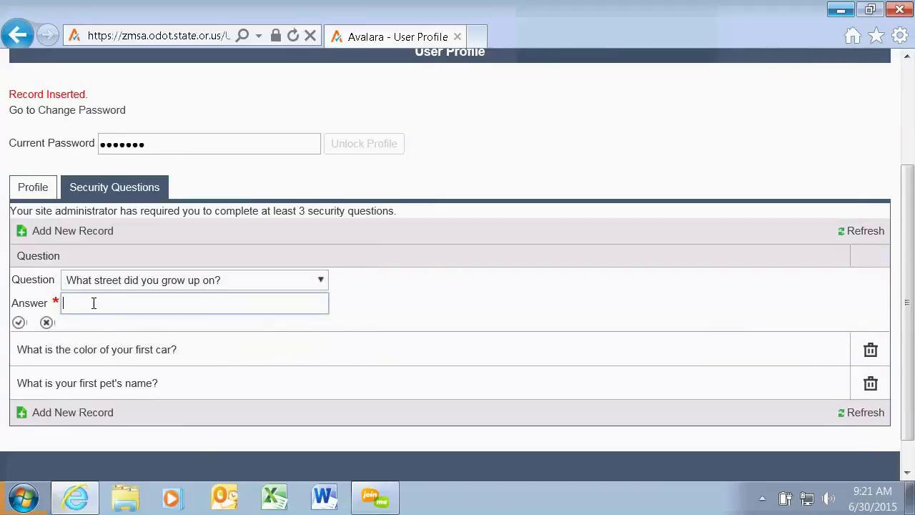
{"action": "type", "text": "elmroad1"}
{"action": "left_click", "coordinate": [17, 324]}
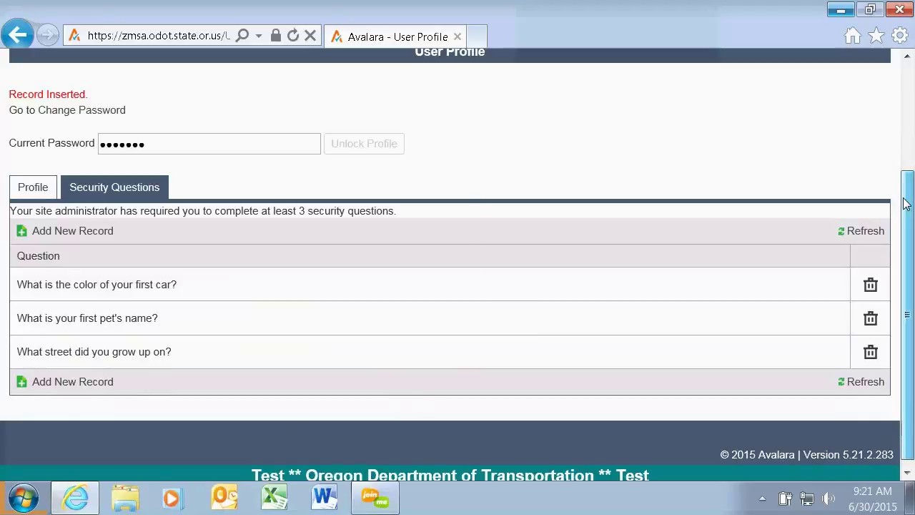
{"action": "left_click_drag", "start_coordinate": [907, 204], "coordinate": [907, 184]}
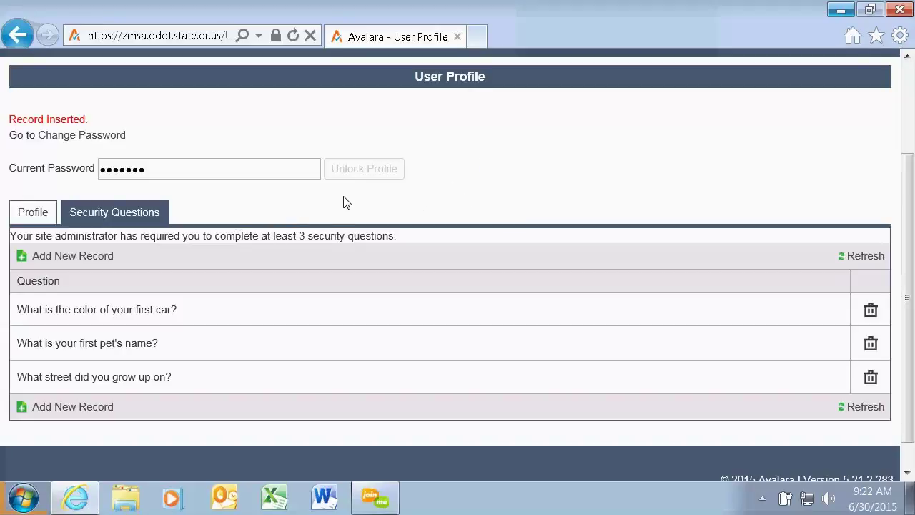
Save the Profile tab details, keeping Los Angeles (Pacific) as the time zone.
{"action": "left_click", "coordinate": [40, 217]}
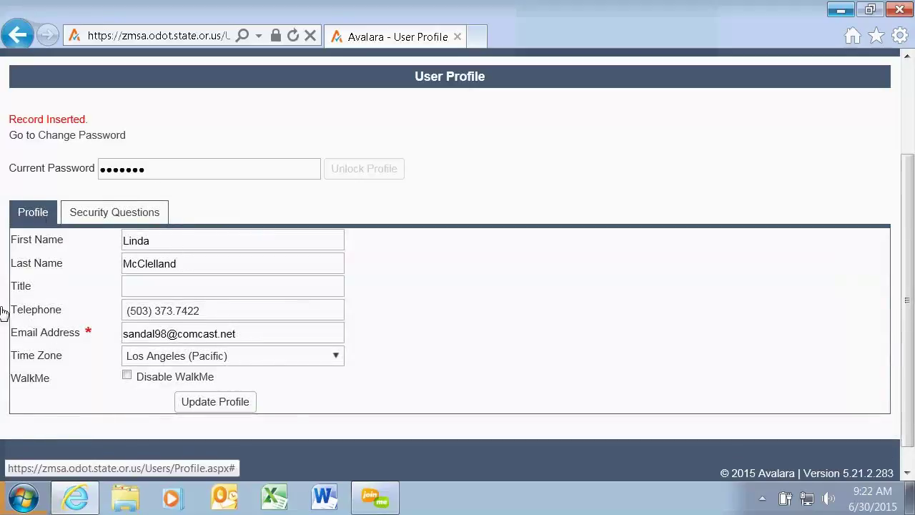
{"action": "left_click", "coordinate": [205, 408]}
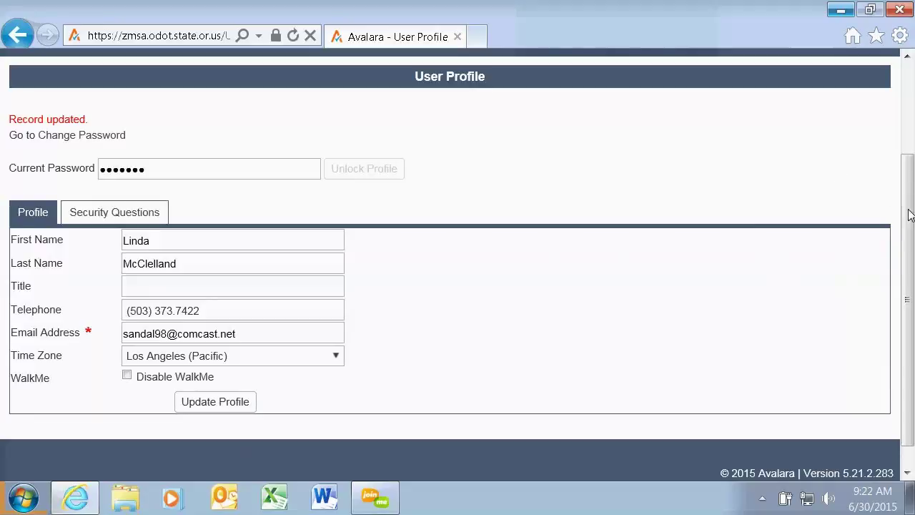
{"action": "left_click_drag", "start_coordinate": [908, 214], "coordinate": [908, 83]}
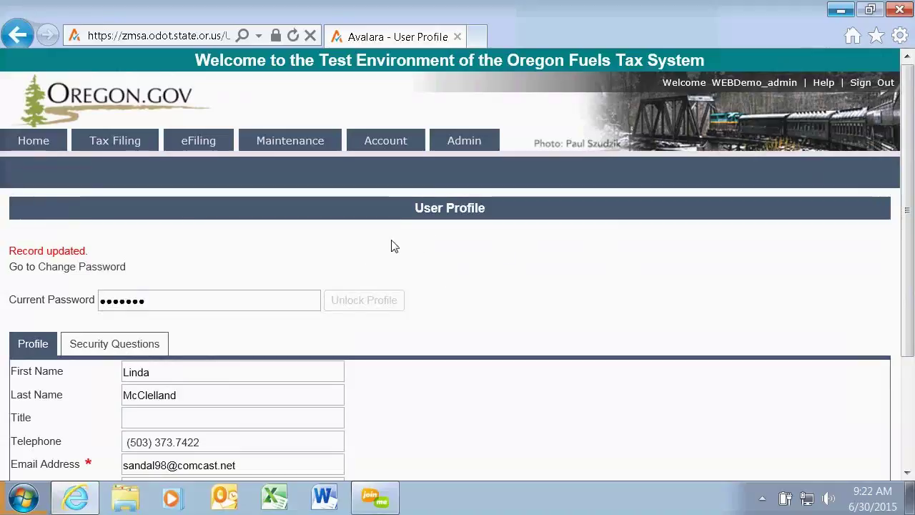
Return to the home dashboard and dismiss the 'Widgets have been hidden' notice.
{"action": "left_click", "coordinate": [37, 143]}
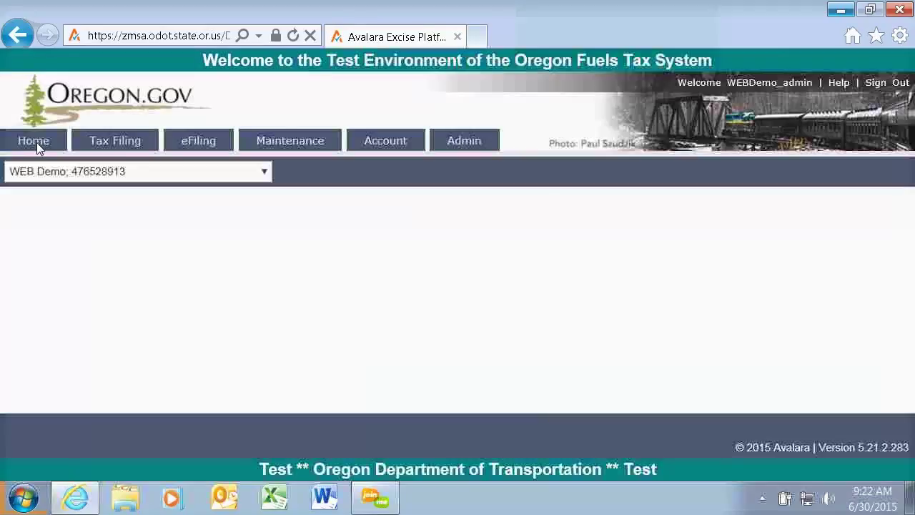
{"action": "left_click_drag", "start_coordinate": [911, 114], "coordinate": [912, 122]}
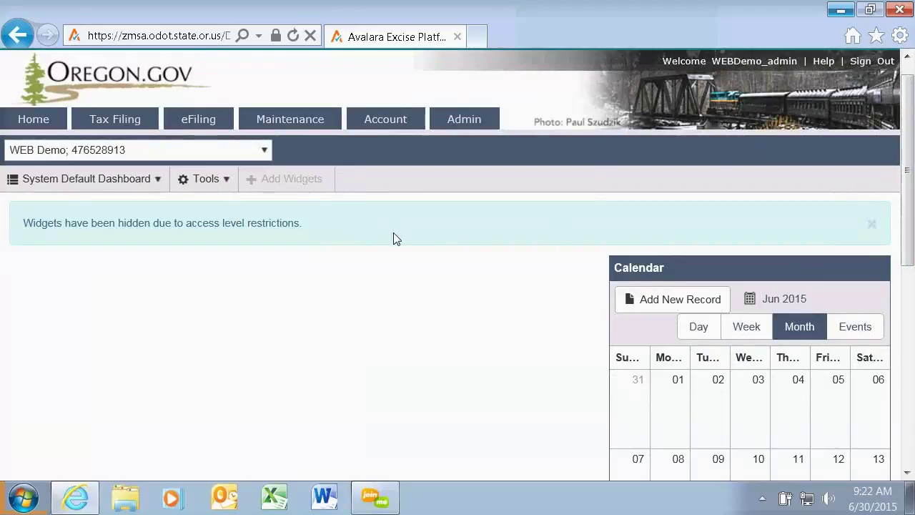
{"action": "left_click", "coordinate": [872, 224]}
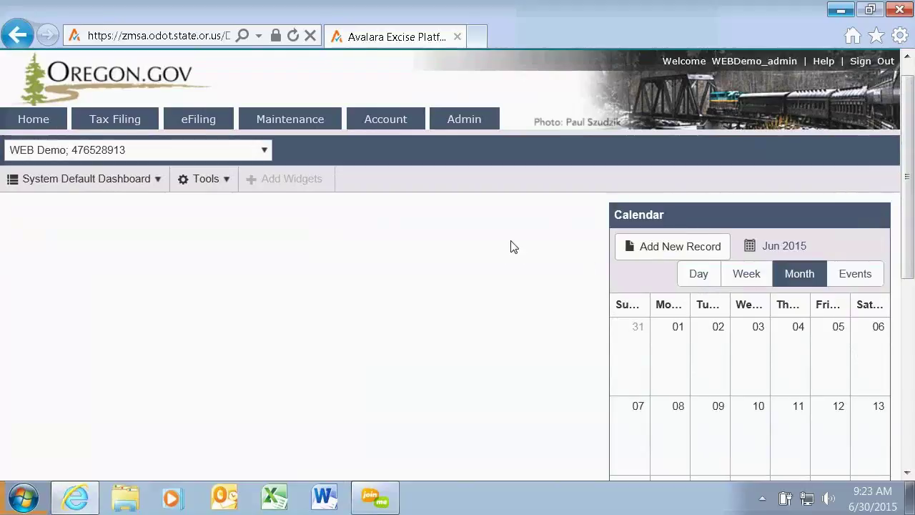
{"action": "left_click", "coordinate": [228, 182]}
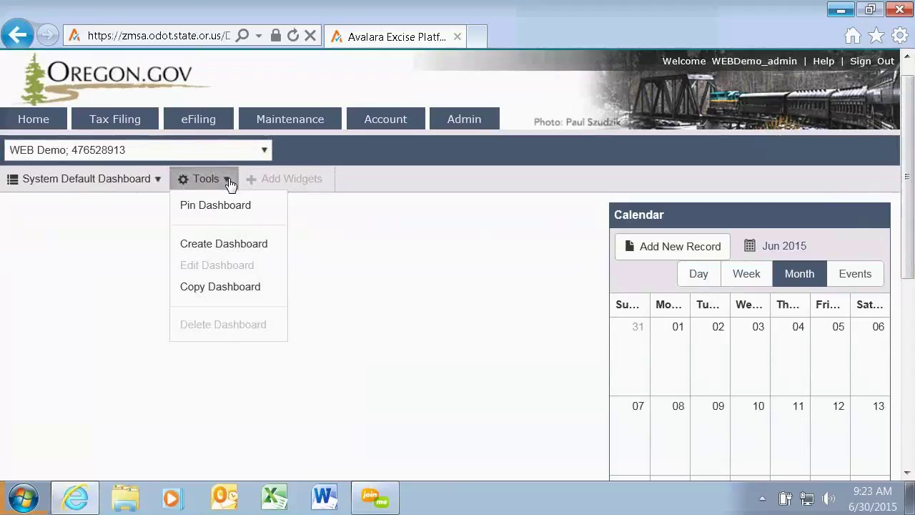
Create a dashboard named 'Demo' using the two-even-columns layout.
{"action": "left_click", "coordinate": [241, 252]}
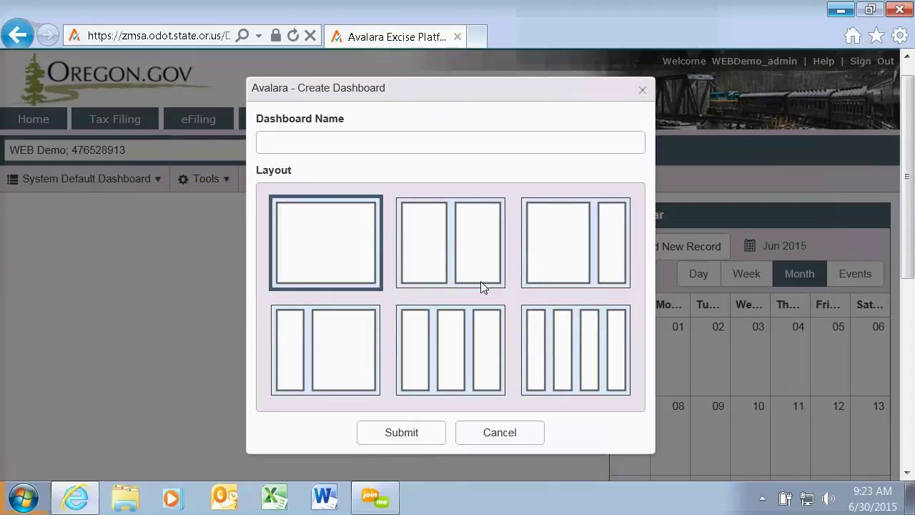
{"action": "left_click", "coordinate": [482, 255]}
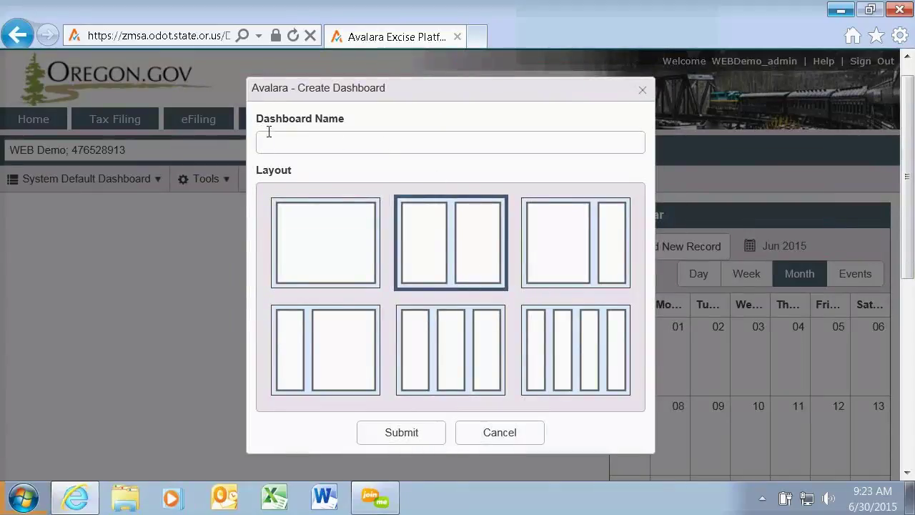
{"action": "left_click", "coordinate": [292, 137]}
{"action": "type", "text": "D"}
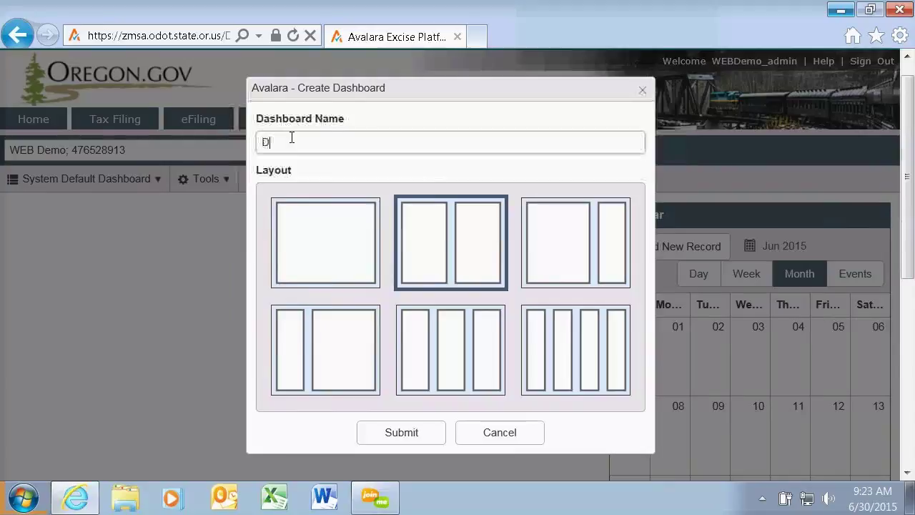
{"action": "type", "text": "emo"}
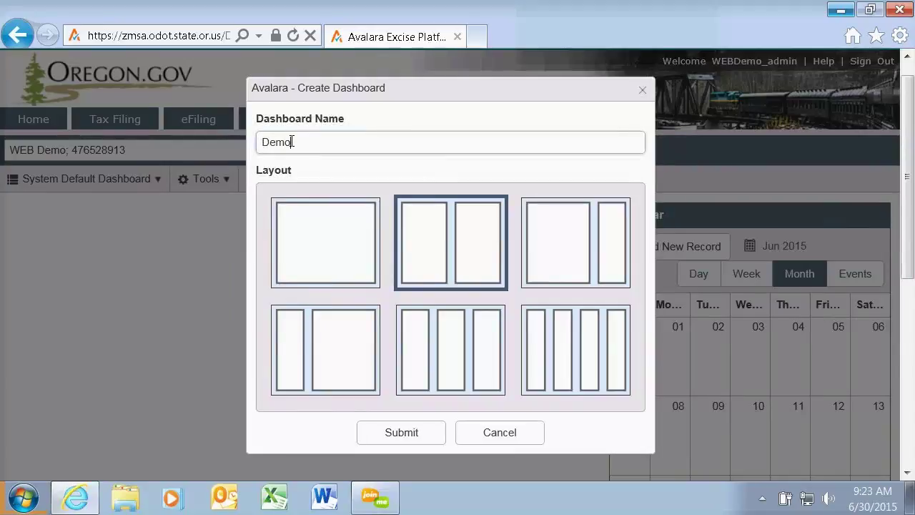
{"action": "left_click", "coordinate": [425, 440]}
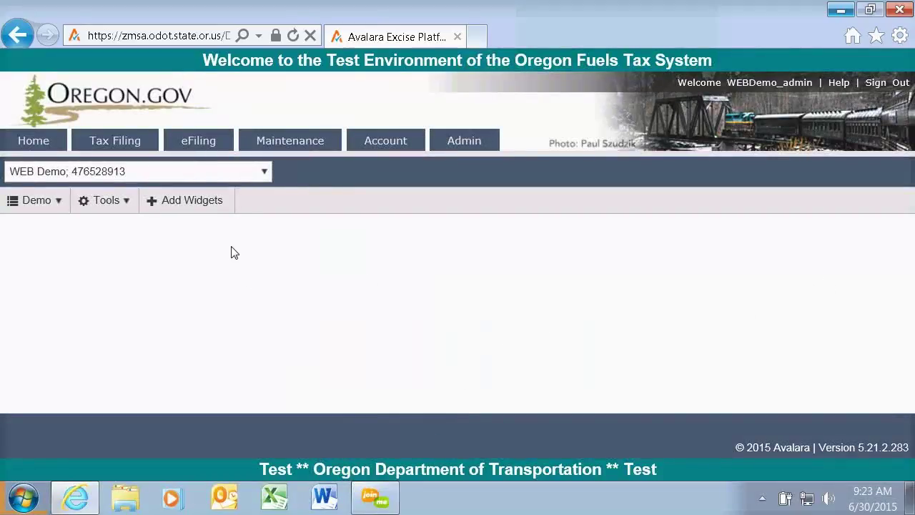
From the Add Widgets list, add Message Center and then Calendar to the Demo dashboard.
{"action": "left_click", "coordinate": [194, 209]}
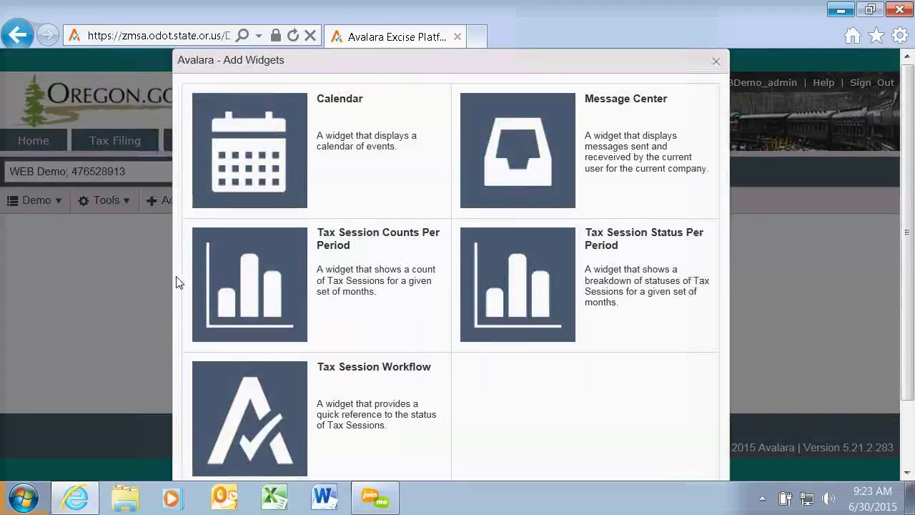
{"action": "left_click", "coordinate": [547, 168]}
{"action": "scroll", "coordinate": [806, 230], "scroll_direction": "down", "scroll_amount": 1}
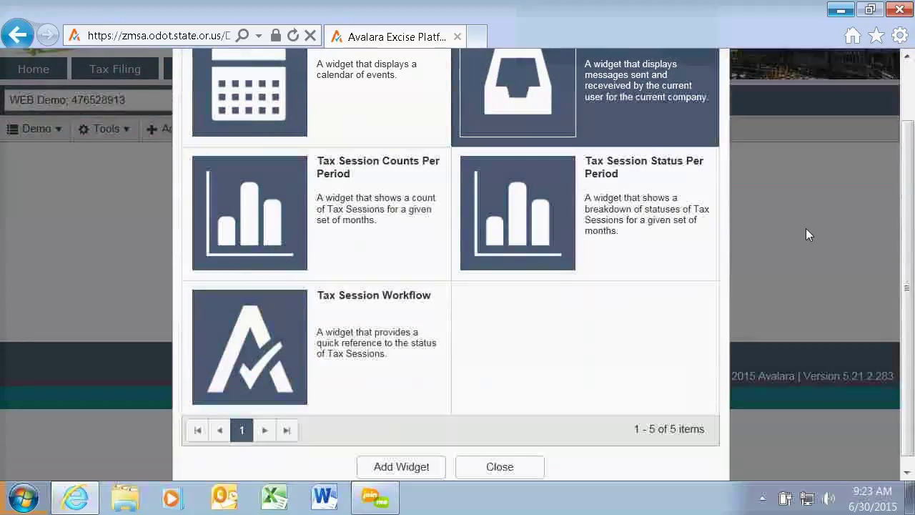
{"action": "scroll", "coordinate": [403, 464], "scroll_direction": "down", "scroll_amount": 1}
{"action": "left_click", "coordinate": [406, 457]}
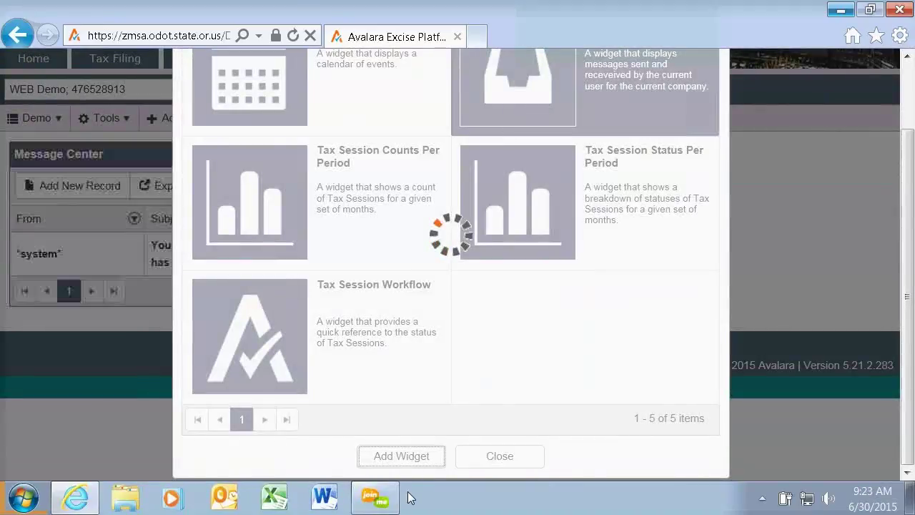
{"action": "scroll", "coordinate": [328, 84], "scroll_direction": "up", "scroll_amount": 1}
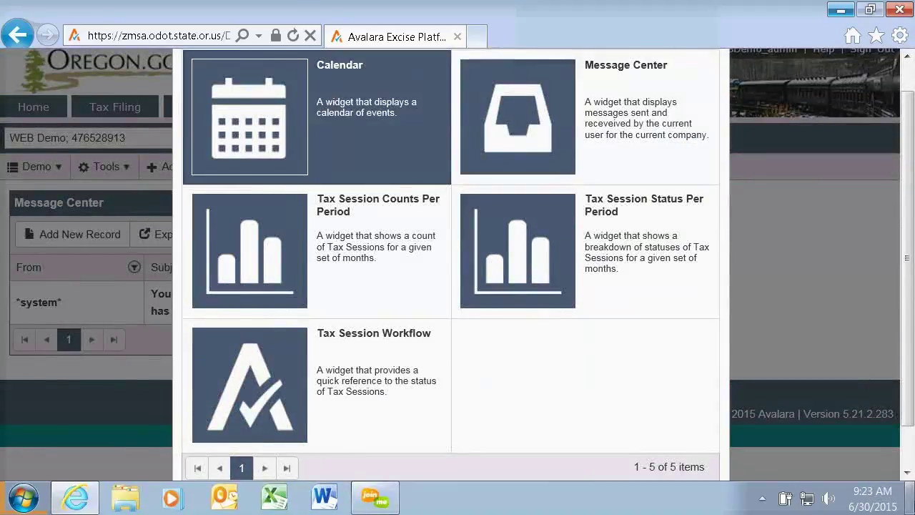
{"action": "scroll", "coordinate": [833, 472], "scroll_direction": "down", "scroll_amount": 1}
{"action": "left_click", "coordinate": [370, 465]}
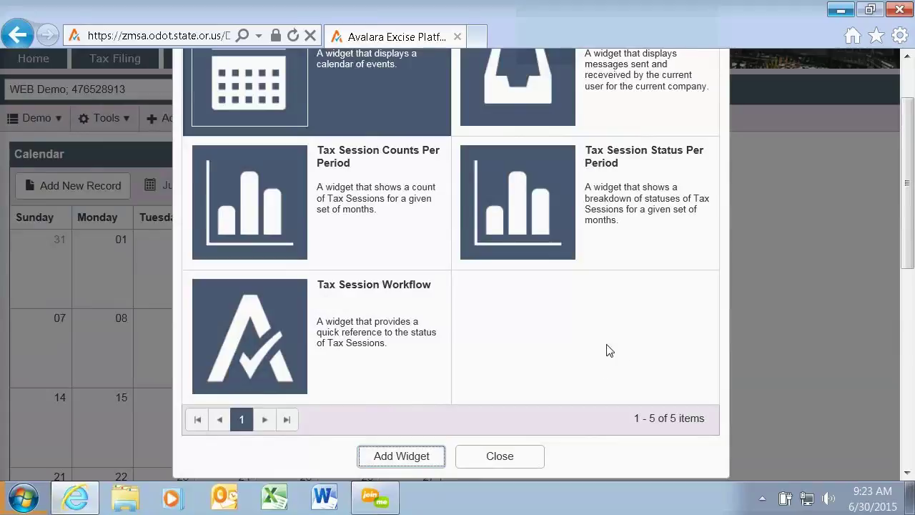
{"action": "left_click_drag", "start_coordinate": [908, 254], "coordinate": [905, 234]}
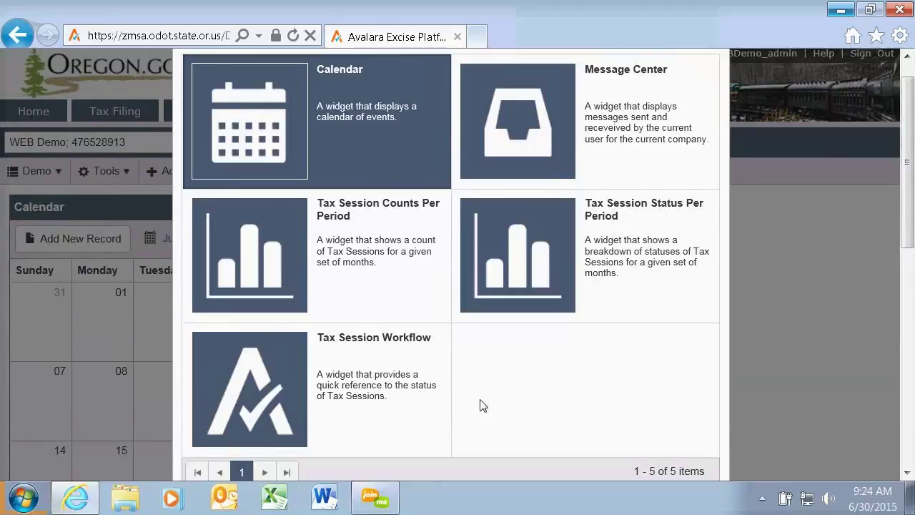
{"action": "scroll", "coordinate": [819, 310], "scroll_direction": "down", "scroll_amount": 2}
{"action": "scroll", "coordinate": [819, 310], "scroll_direction": "down", "scroll_amount": 2}
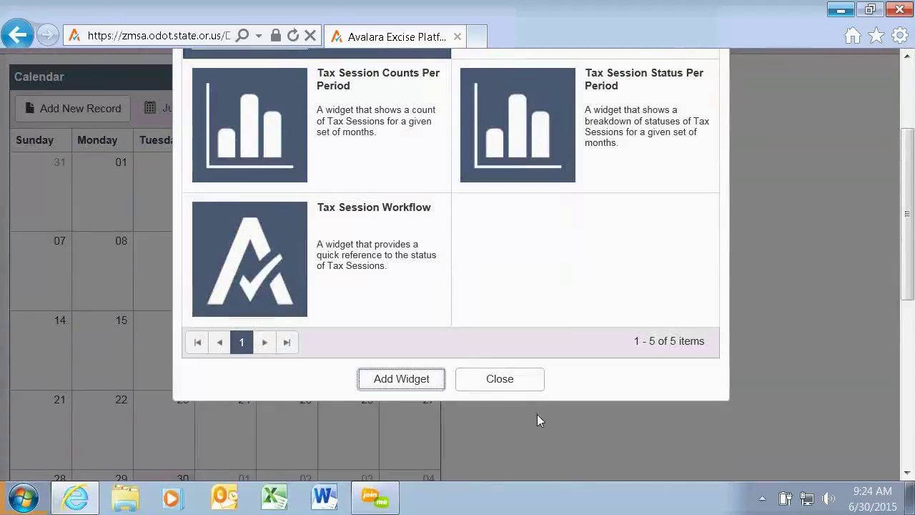
Close the widget picker and move the Calendar widget into the right column beside Message Center.
{"action": "left_click", "coordinate": [504, 381]}
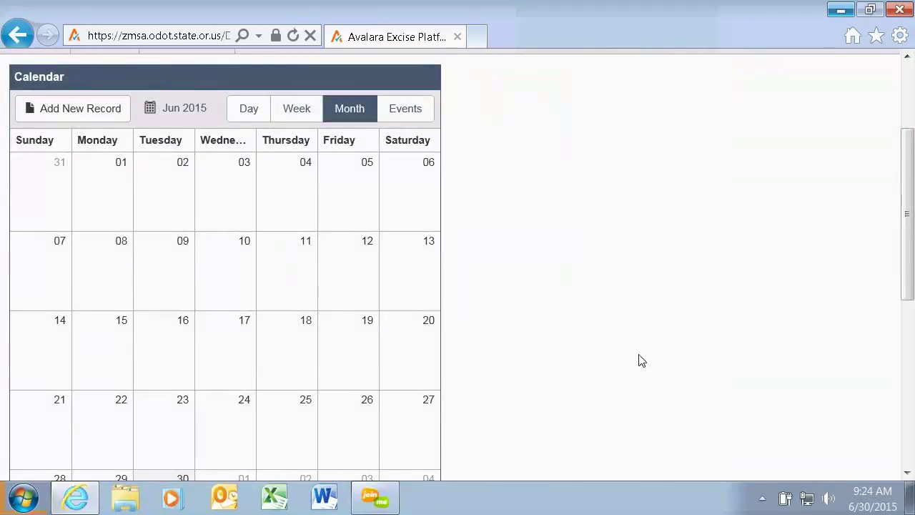
{"action": "left_click_drag", "start_coordinate": [908, 205], "coordinate": [913, 171]}
{"action": "mouse_move", "coordinate": [221, 149]}
{"action": "left_click_drag", "start_coordinate": [223, 148], "coordinate": [670, 149]}
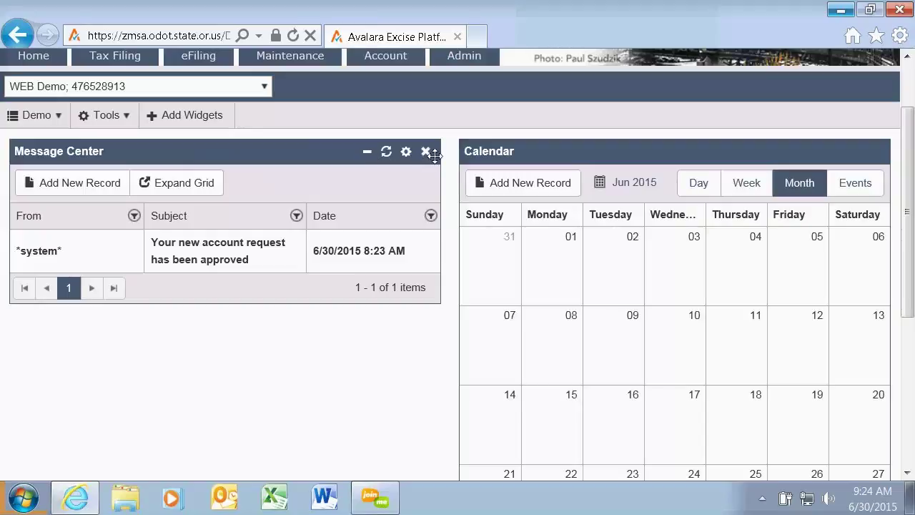
{"action": "left_click", "coordinate": [368, 157]}
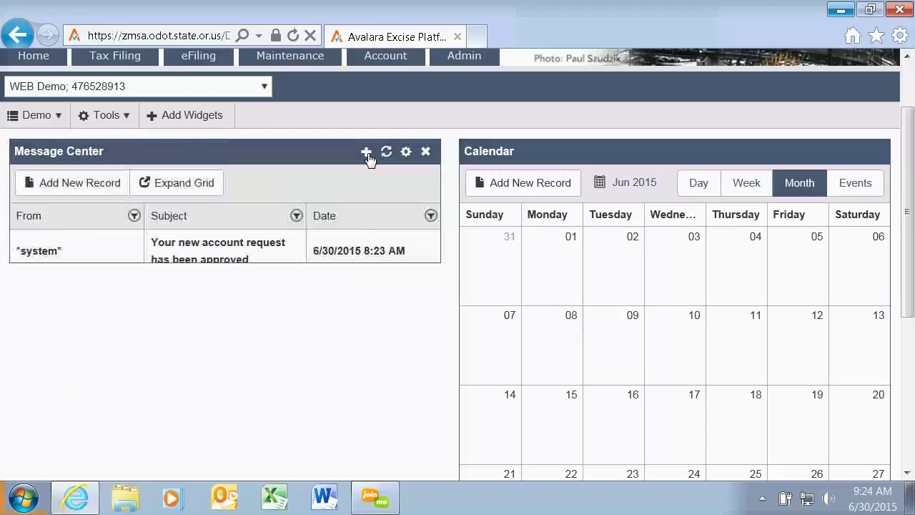
{"action": "left_click", "coordinate": [406, 153]}
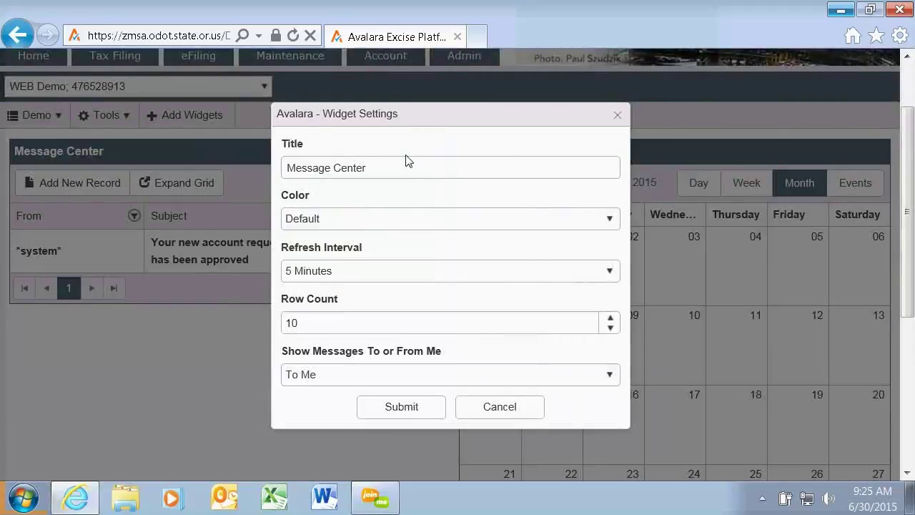
{"action": "left_click", "coordinate": [377, 166]}
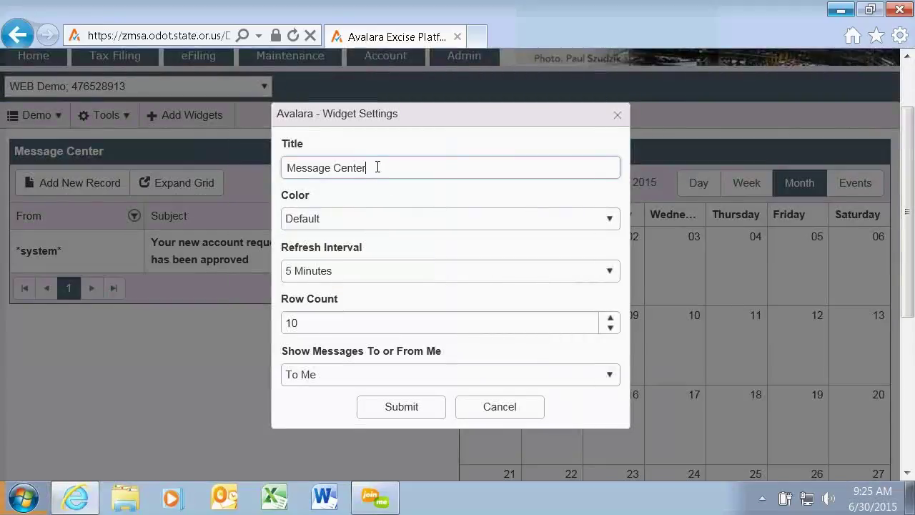
{"action": "left_click", "coordinate": [357, 218]}
{"action": "left_click", "coordinate": [306, 328]}
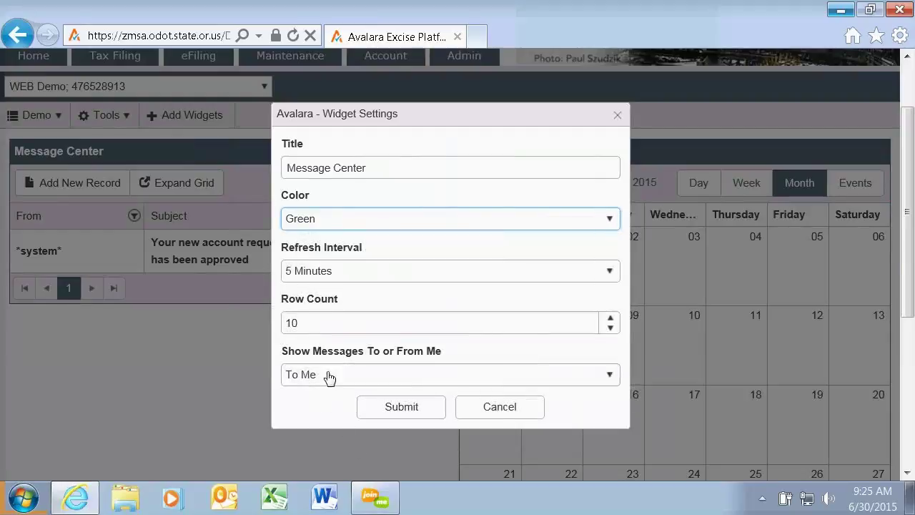
{"action": "left_click", "coordinate": [394, 406]}
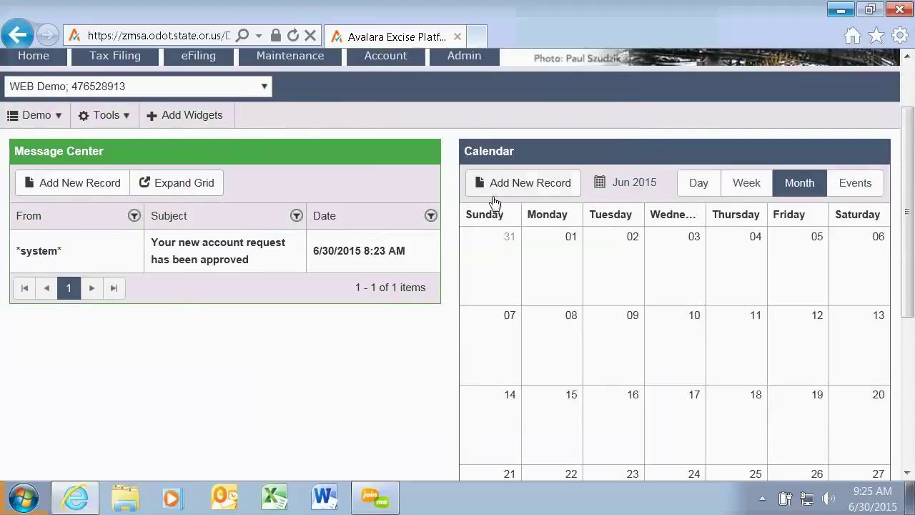
{"action": "mouse_move", "coordinate": [780, 140]}
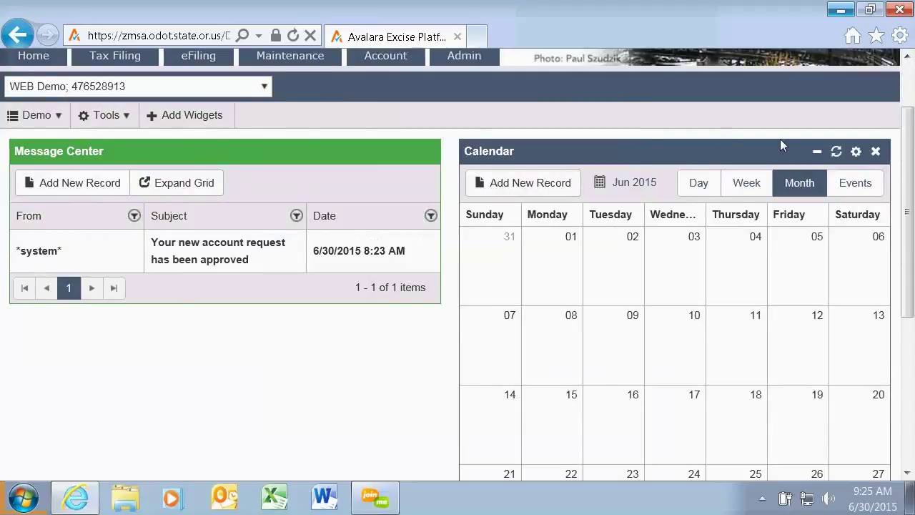
{"action": "left_click", "coordinate": [857, 153]}
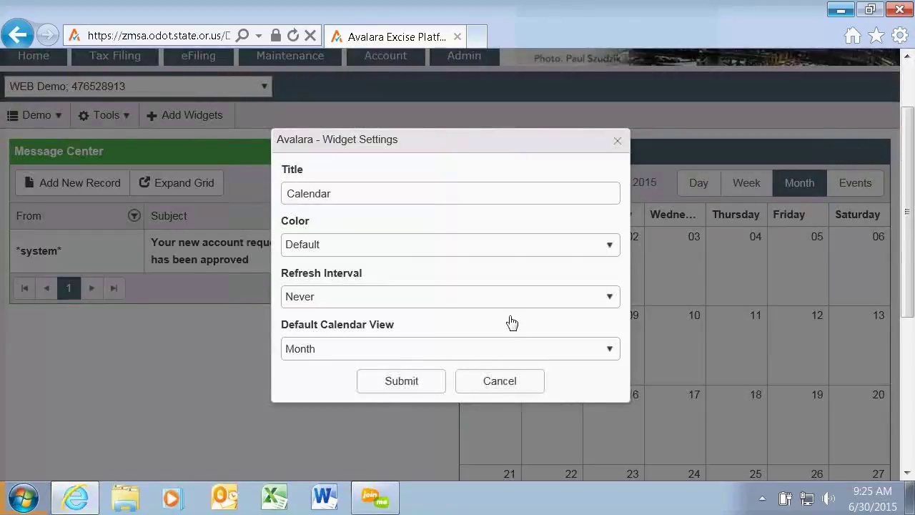
{"action": "left_click", "coordinate": [612, 249]}
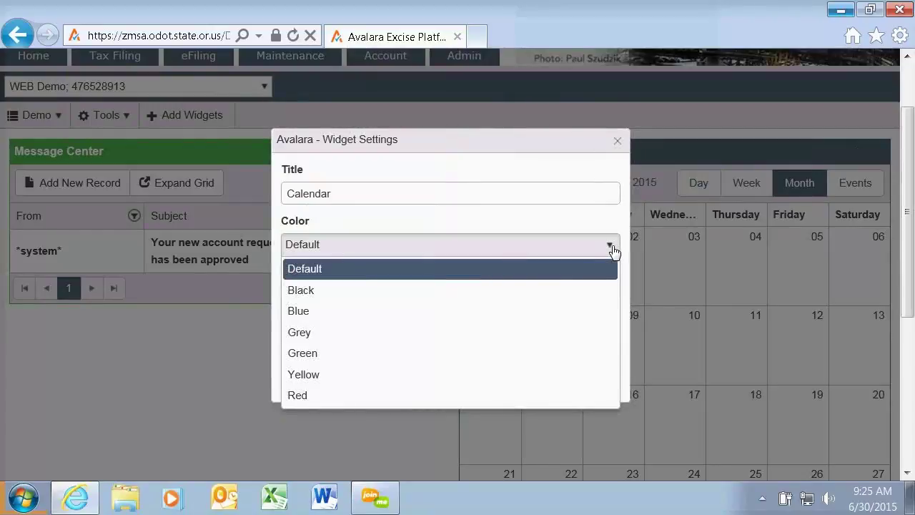
{"action": "left_click", "coordinate": [319, 317]}
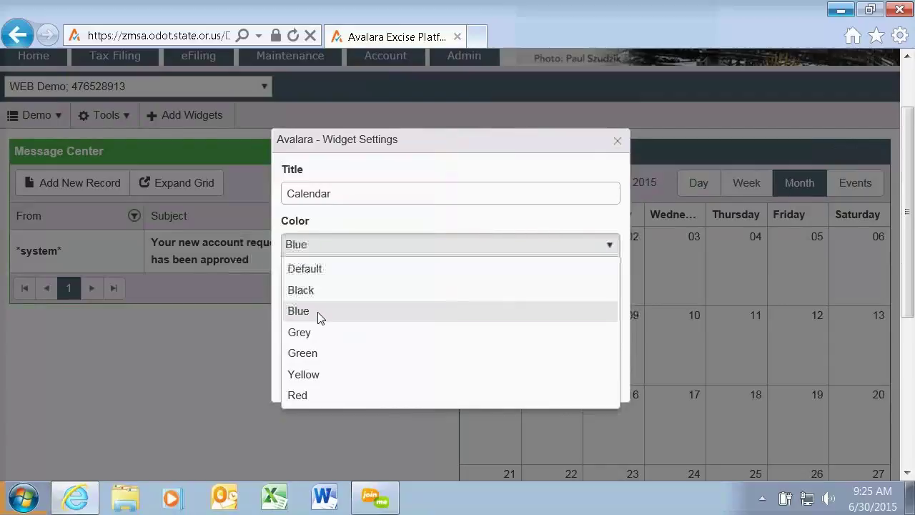
{"action": "left_click", "coordinate": [432, 390]}
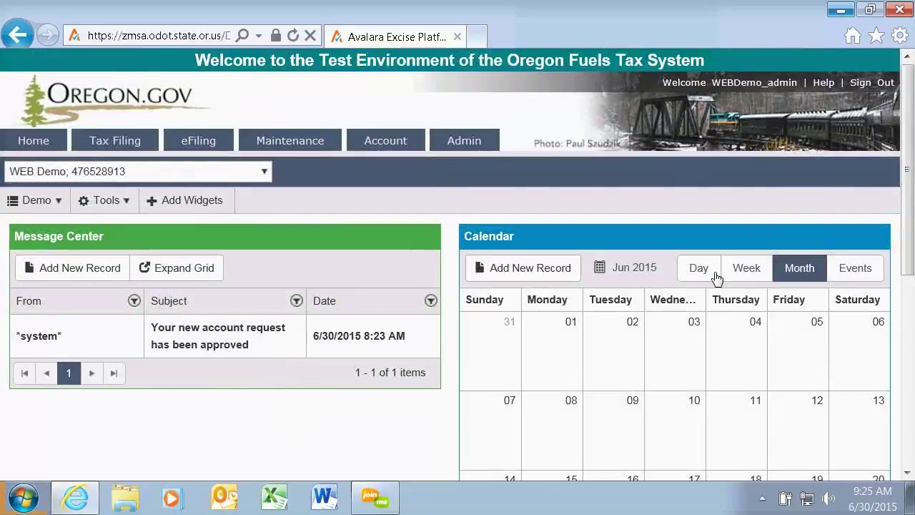
{"action": "left_click_drag", "start_coordinate": [907, 86], "coordinate": [911, 167]}
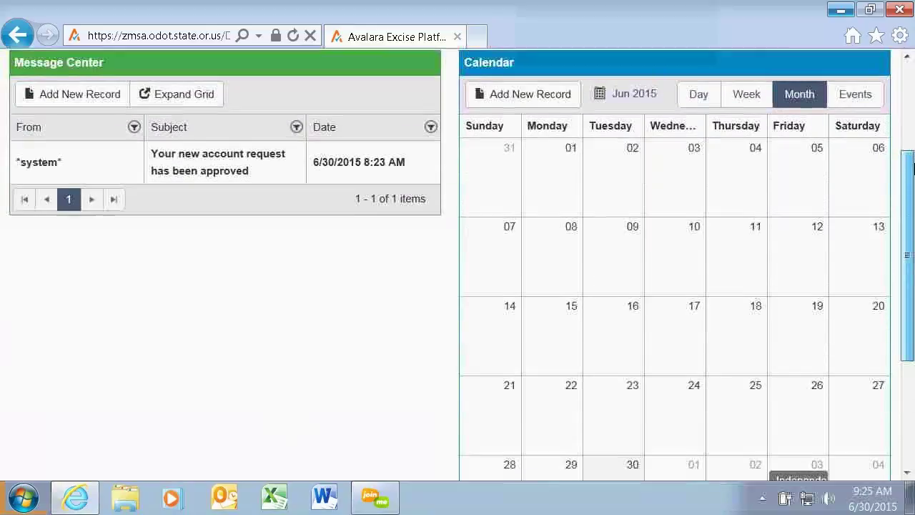
Switch the Calendar widget to Week view showing 6/28/15–7/4/15.
{"action": "left_click", "coordinate": [743, 103]}
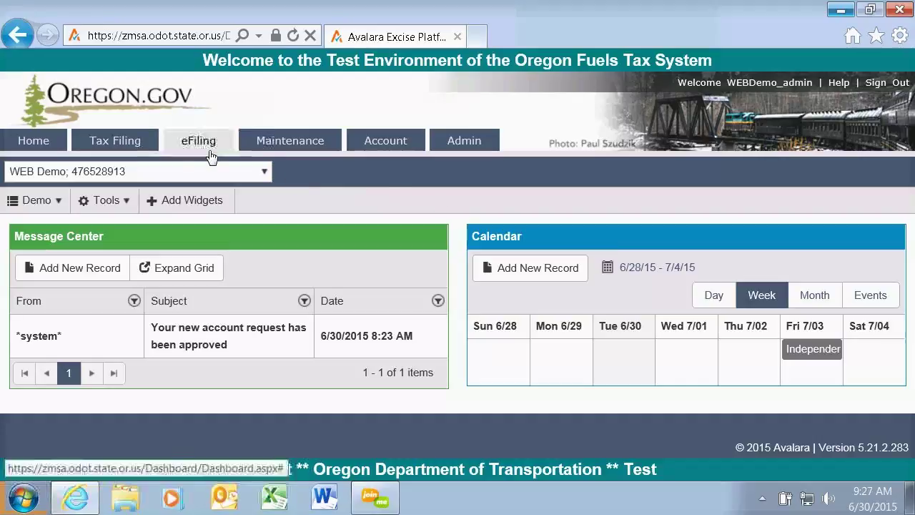
{"action": "mouse_move", "coordinate": [112, 148]}
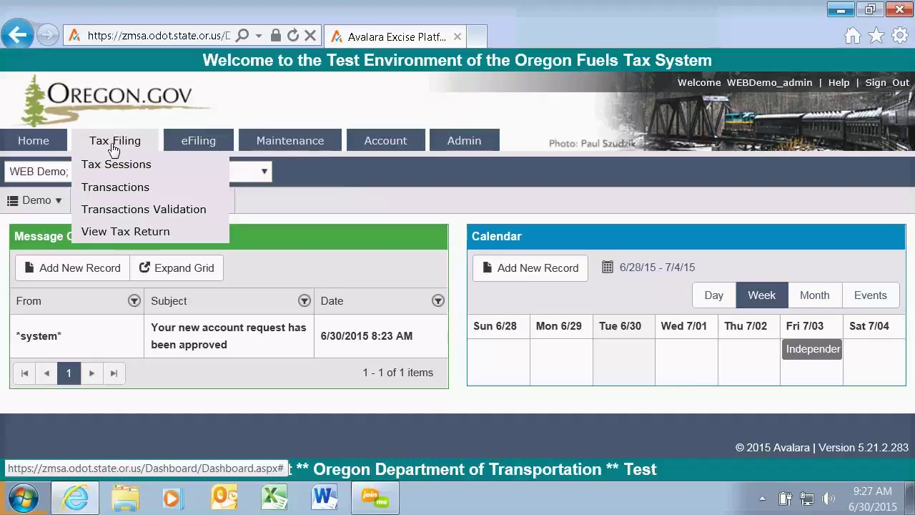
Open Tax Sessions, preview the Create Session form with RAIRC taxpayer type, then cancel it.
{"action": "left_click", "coordinate": [118, 169]}
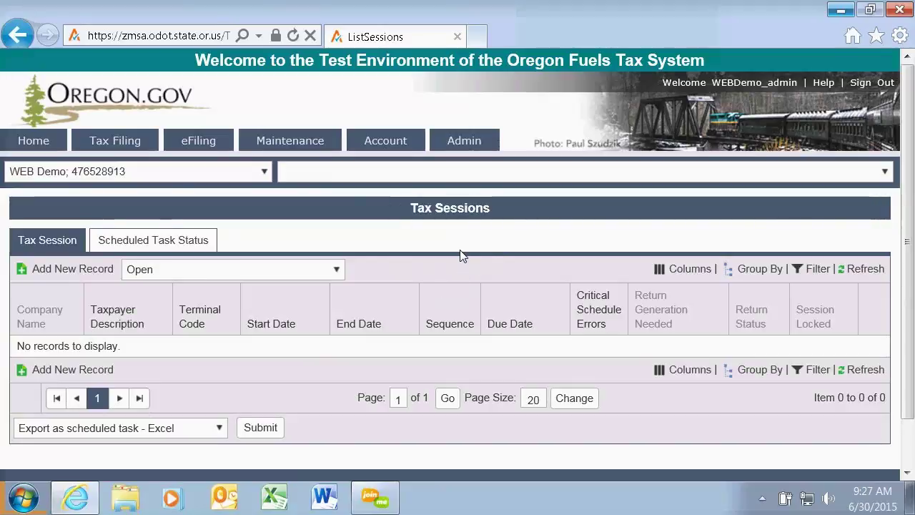
{"action": "left_click", "coordinate": [74, 272]}
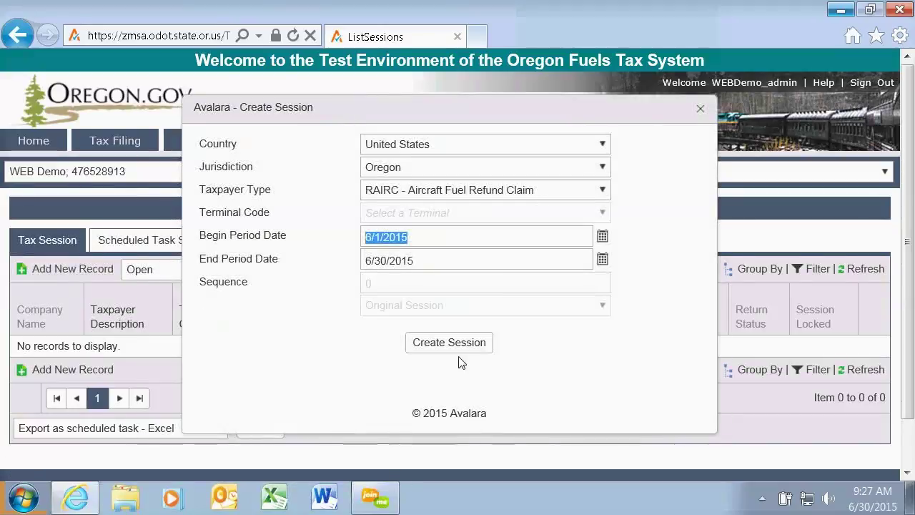
{"action": "left_click", "coordinate": [602, 190]}
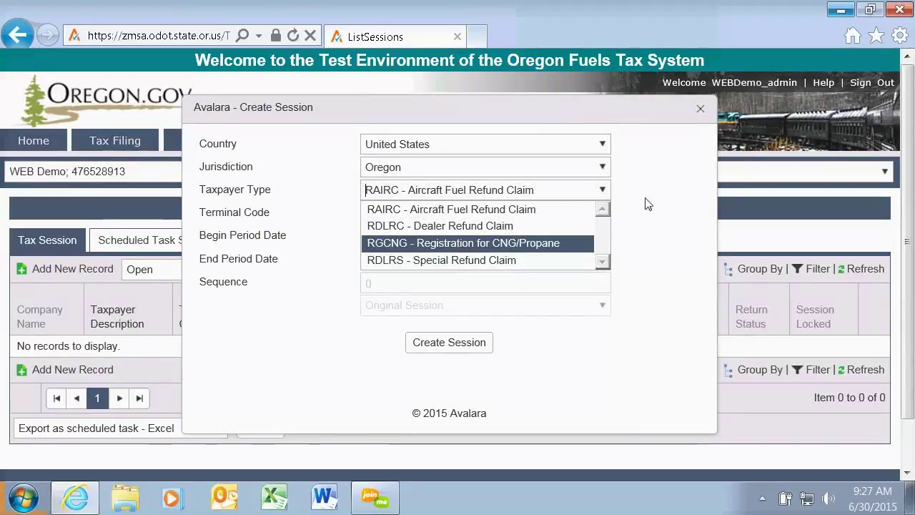
{"action": "left_click", "coordinate": [651, 165]}
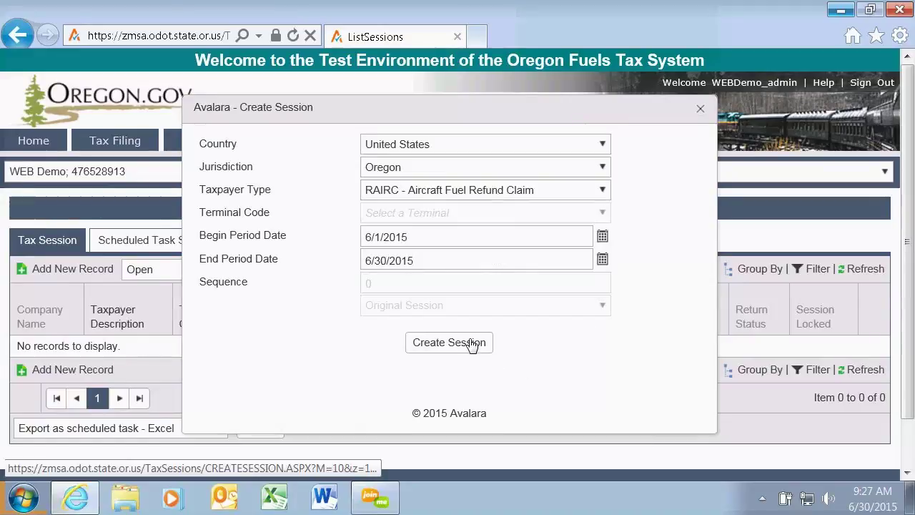
{"action": "left_click", "coordinate": [438, 233]}
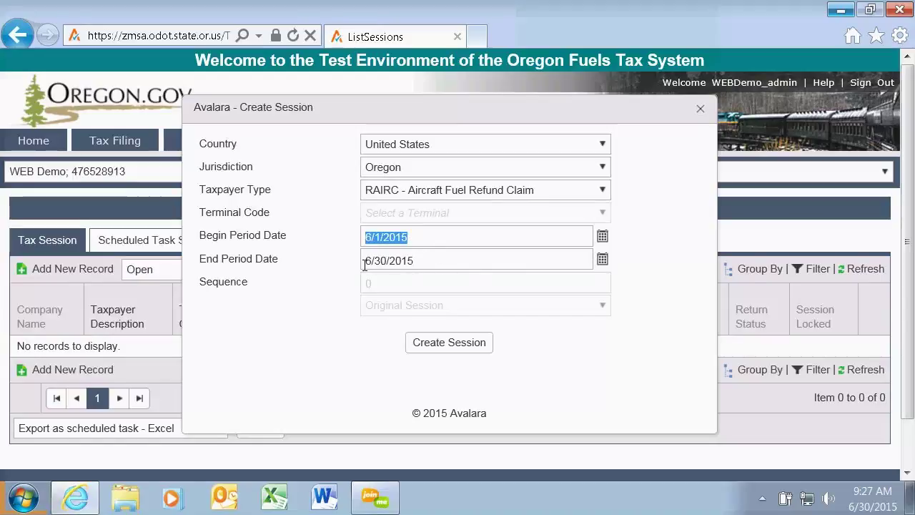
{"action": "left_click", "coordinate": [702, 108]}
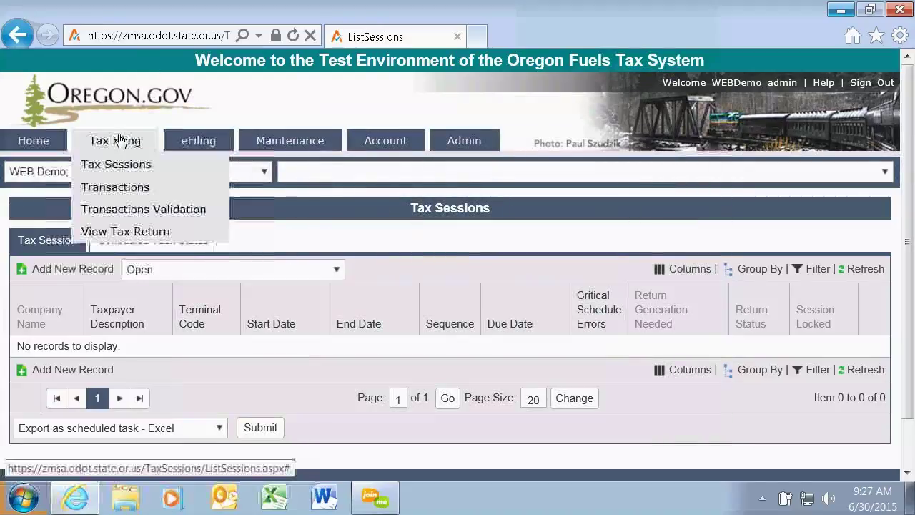
Open Schedule Transactions and check the schedule dropdown, which lists no schedules.
{"action": "left_click", "coordinate": [124, 190]}
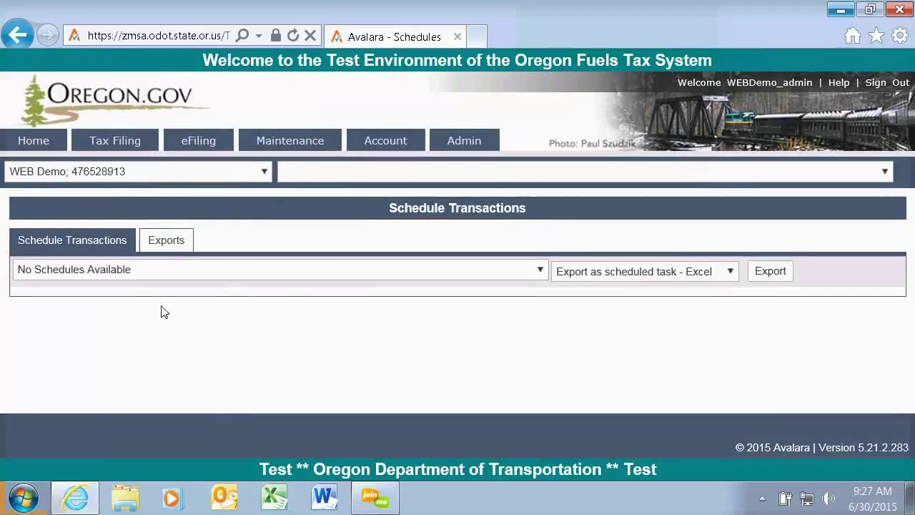
{"action": "left_click", "coordinate": [539, 270]}
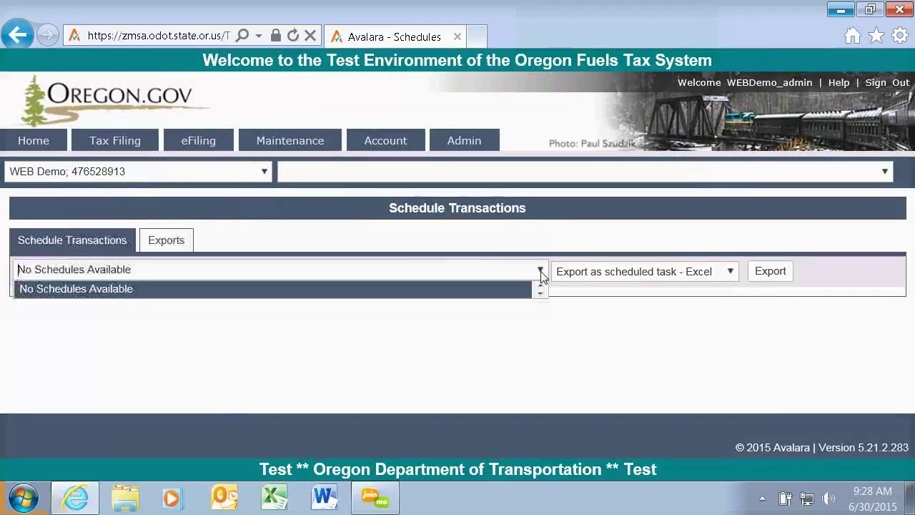
{"action": "left_click", "coordinate": [540, 271]}
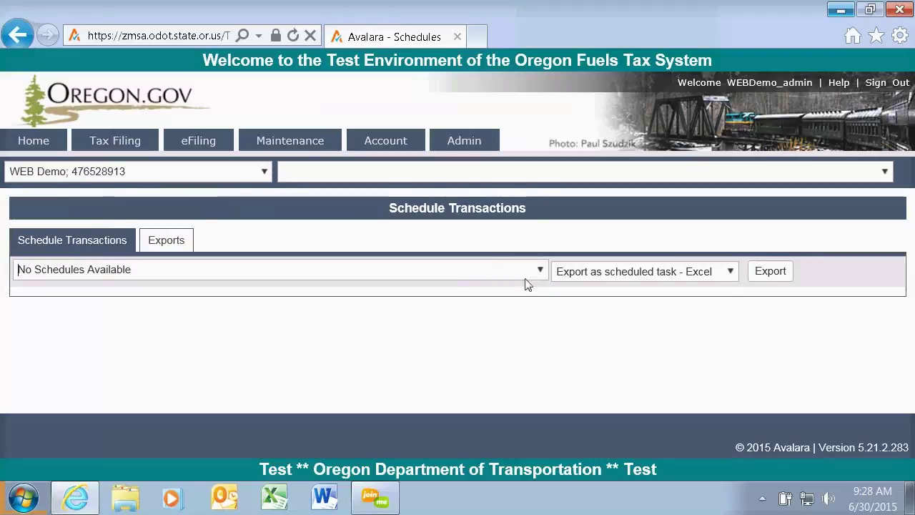
{"action": "mouse_move", "coordinate": [136, 154]}
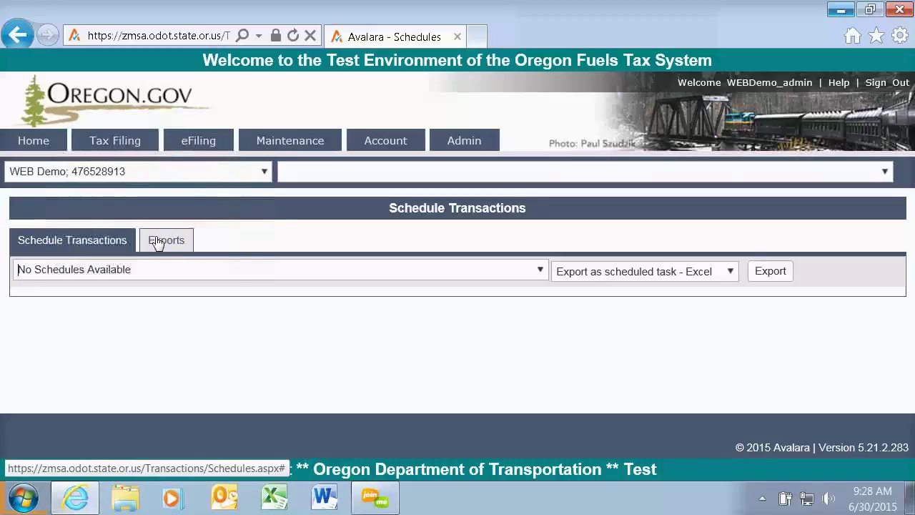
{"action": "mouse_move", "coordinate": [111, 143]}
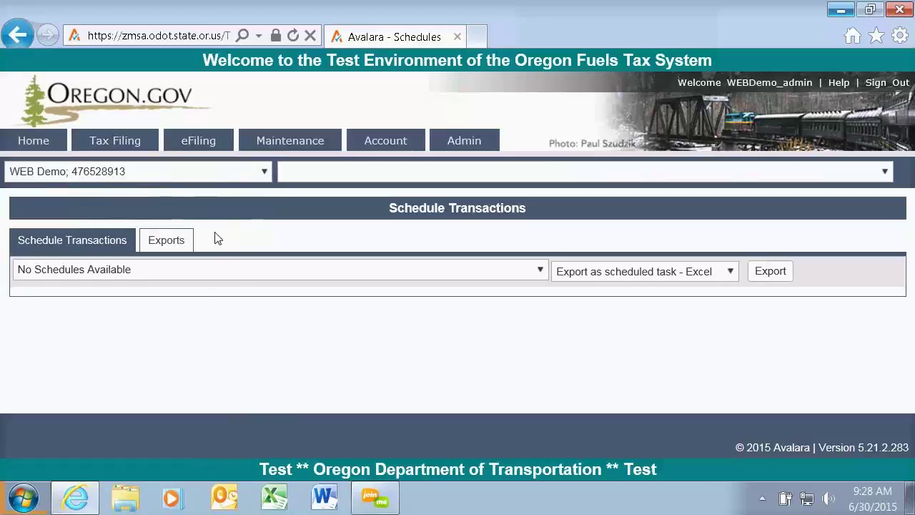
{"action": "mouse_move", "coordinate": [201, 143]}
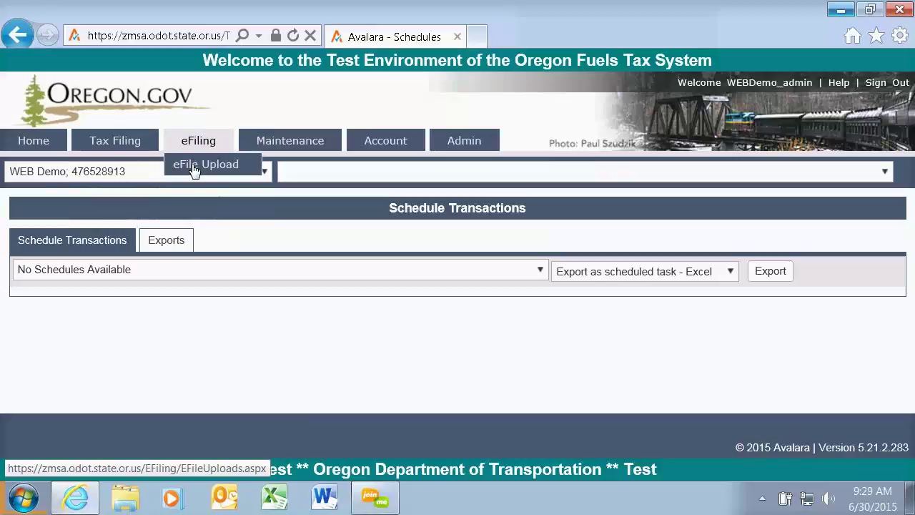
Open eFile Uploads, preview the upload form and file browser, then close it without uploading.
{"action": "left_click", "coordinate": [193, 167]}
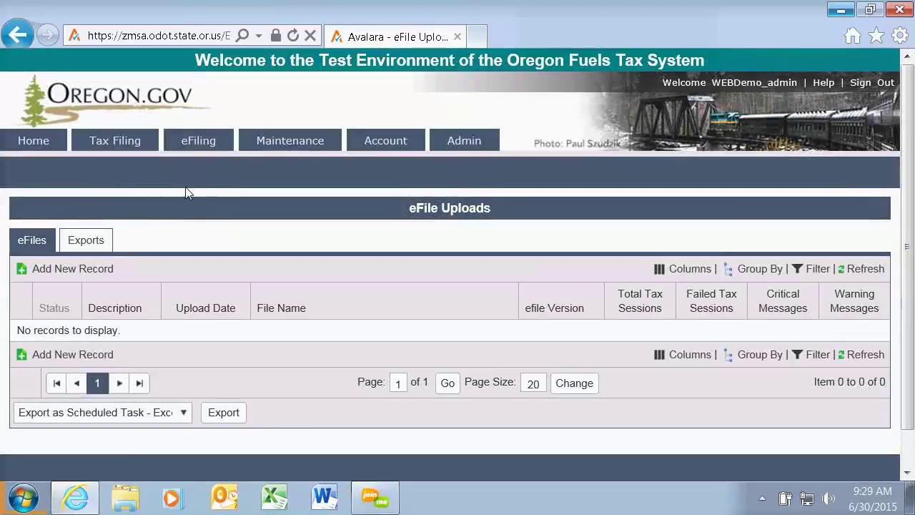
{"action": "left_click", "coordinate": [83, 276]}
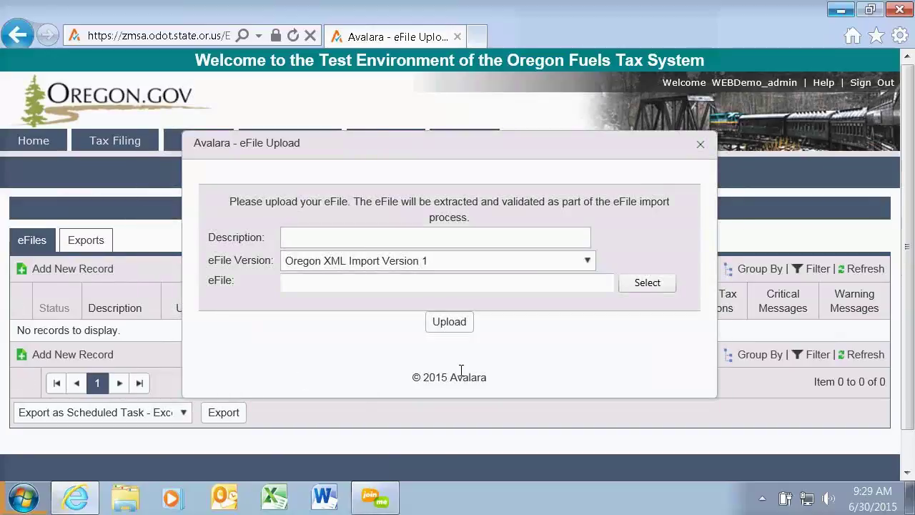
{"action": "left_click", "coordinate": [313, 242]}
{"action": "left_click", "coordinate": [645, 285]}
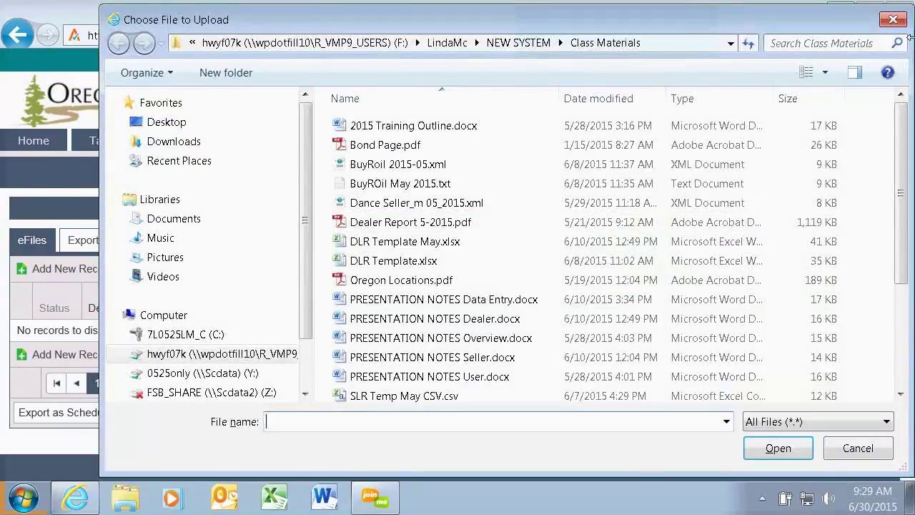
{"action": "key", "text": "Escape"}
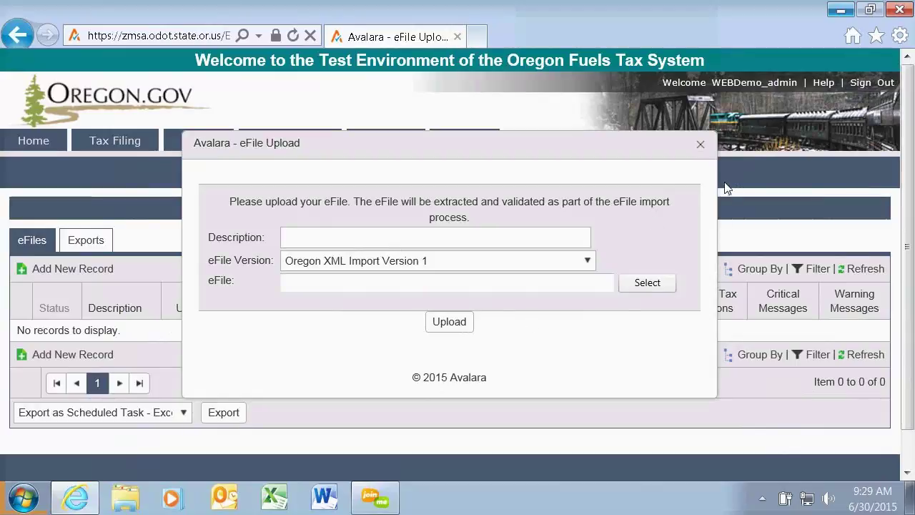
{"action": "left_click", "coordinate": [701, 146]}
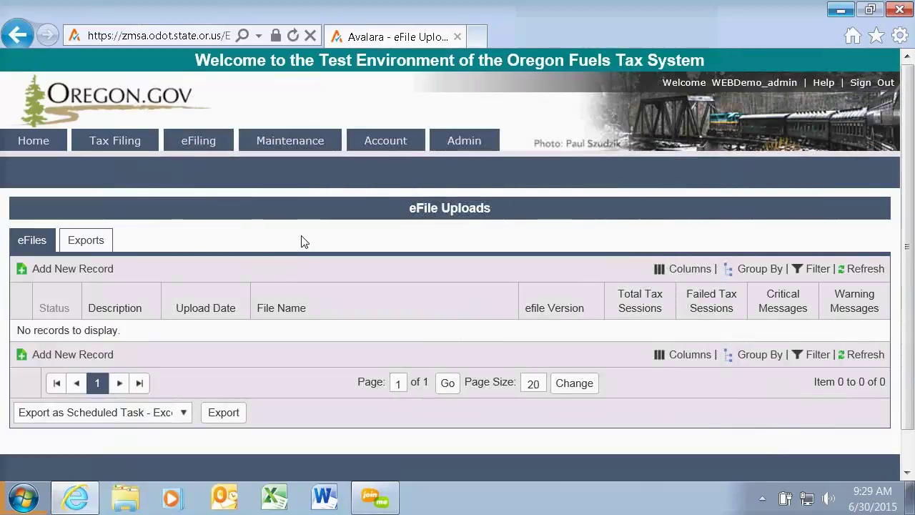
{"action": "mouse_move", "coordinate": [280, 142]}
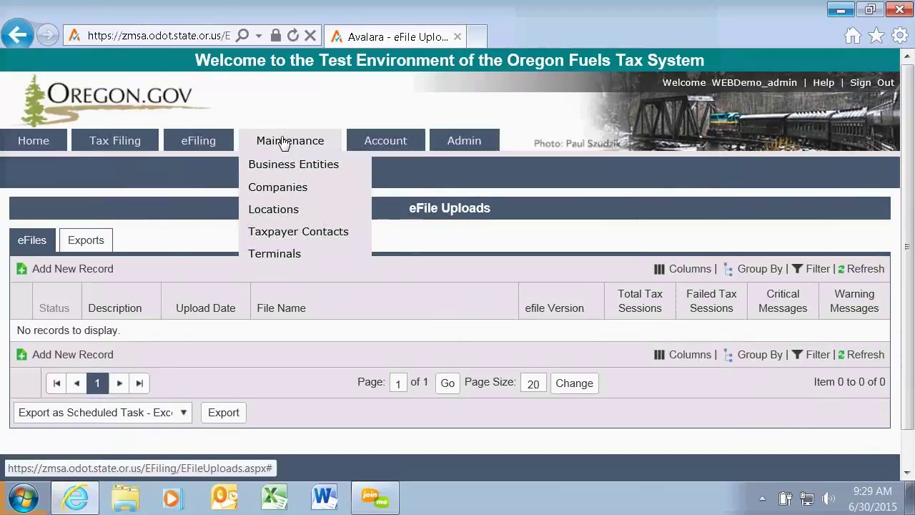
Open Maintenance > Business Entities and scroll through its 1929-entity grid.
{"action": "left_click", "coordinate": [289, 172]}
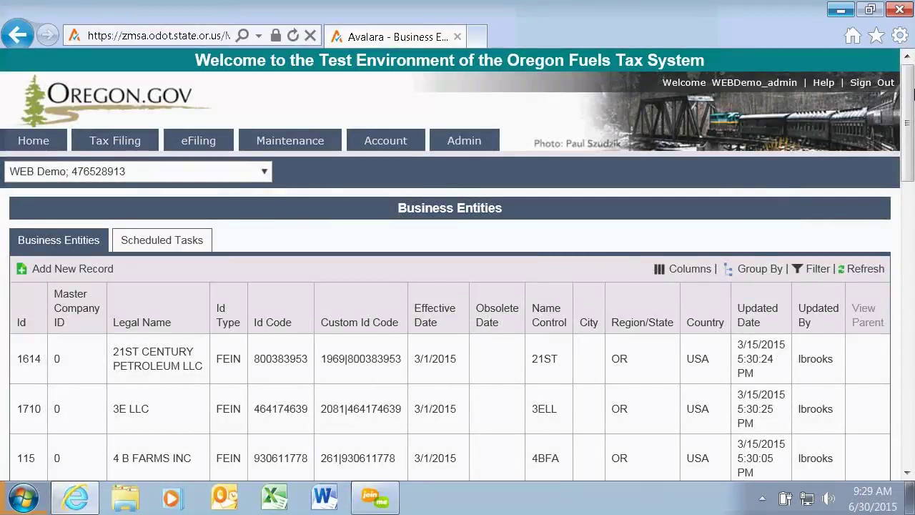
{"action": "left_click_drag", "start_coordinate": [902, 101], "coordinate": [912, 179]}
{"action": "scroll", "coordinate": [909, 102], "scroll_direction": "up", "scroll_amount": 1}
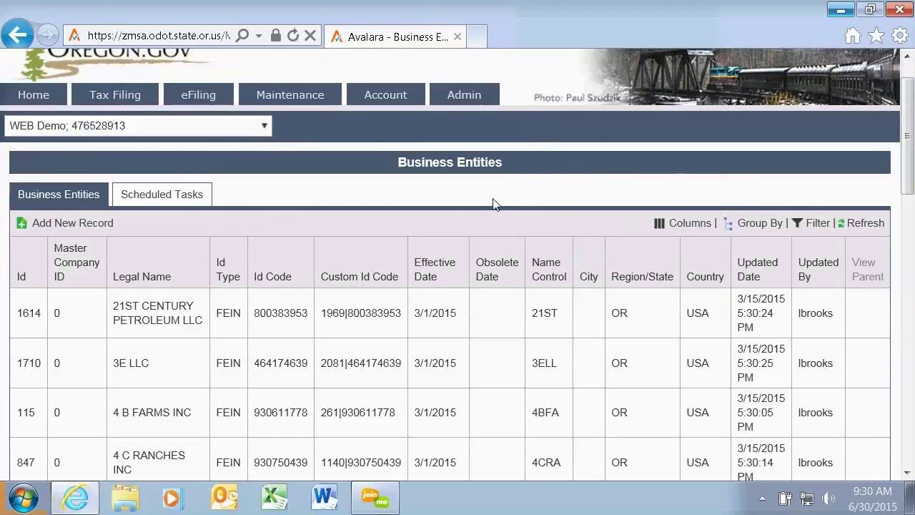
Hide the Updated Date, Updated By, View Parent and Custom Id Code columns, keeping Id visible.
{"action": "left_click", "coordinate": [683, 226]}
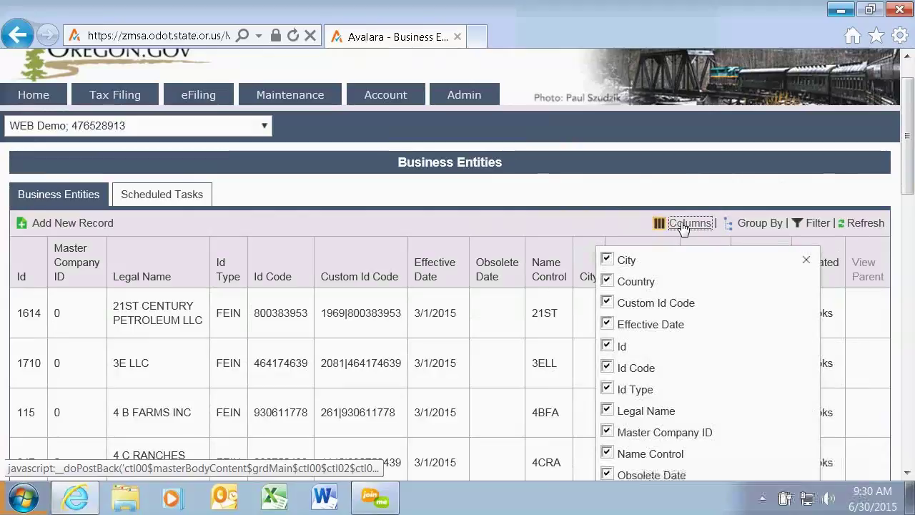
{"action": "left_click_drag", "start_coordinate": [909, 104], "coordinate": [911, 142]}
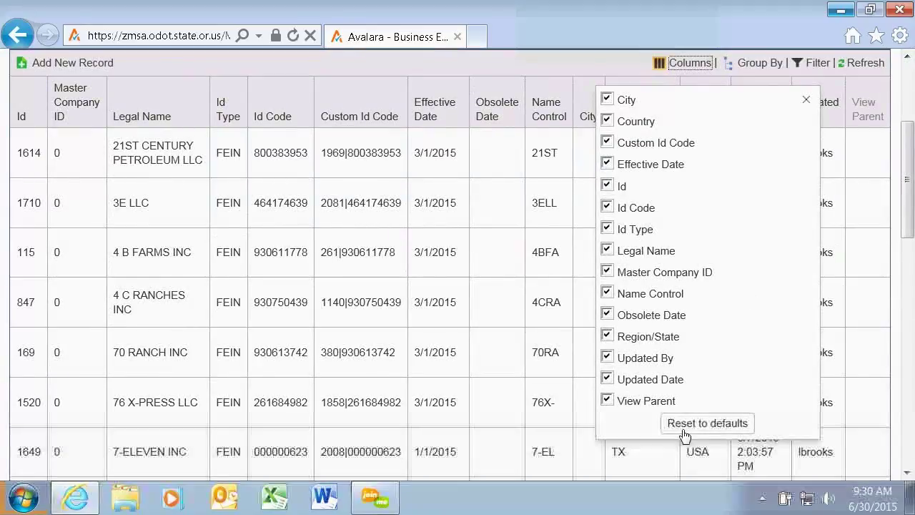
{"action": "left_click", "coordinate": [607, 378]}
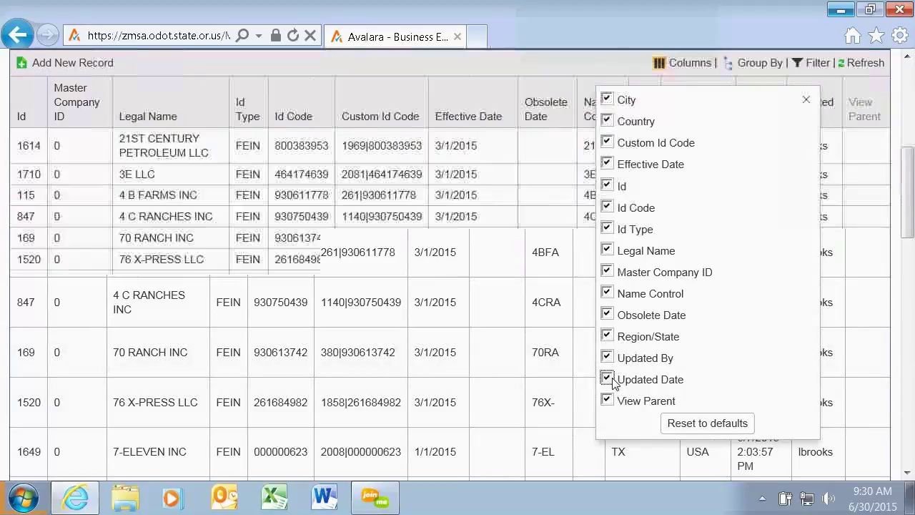
{"action": "left_click", "coordinate": [607, 357]}
{"action": "left_click", "coordinate": [607, 400]}
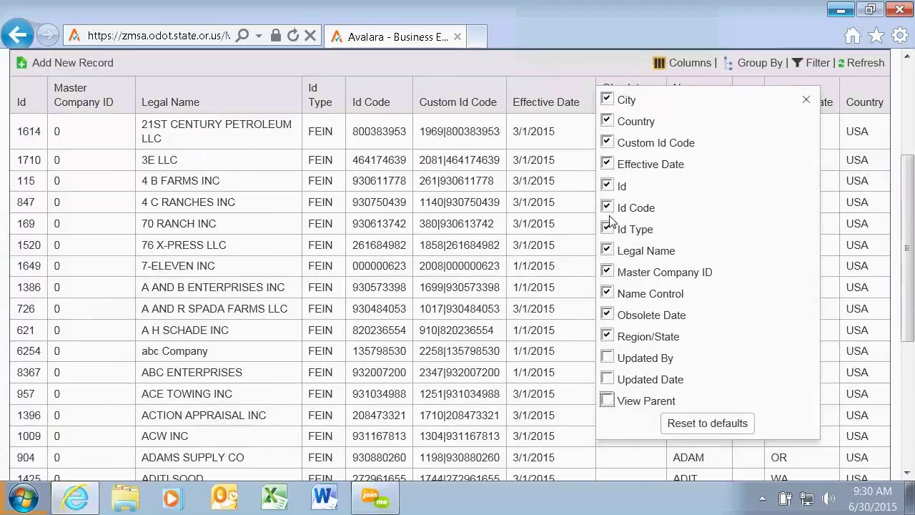
{"action": "left_click", "coordinate": [607, 186]}
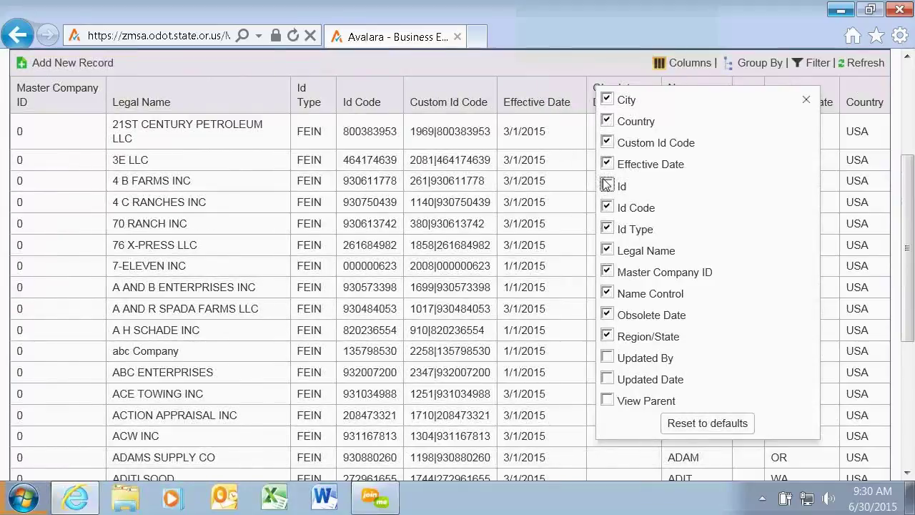
{"action": "left_click", "coordinate": [607, 143]}
{"action": "left_click", "coordinate": [666, 176]}
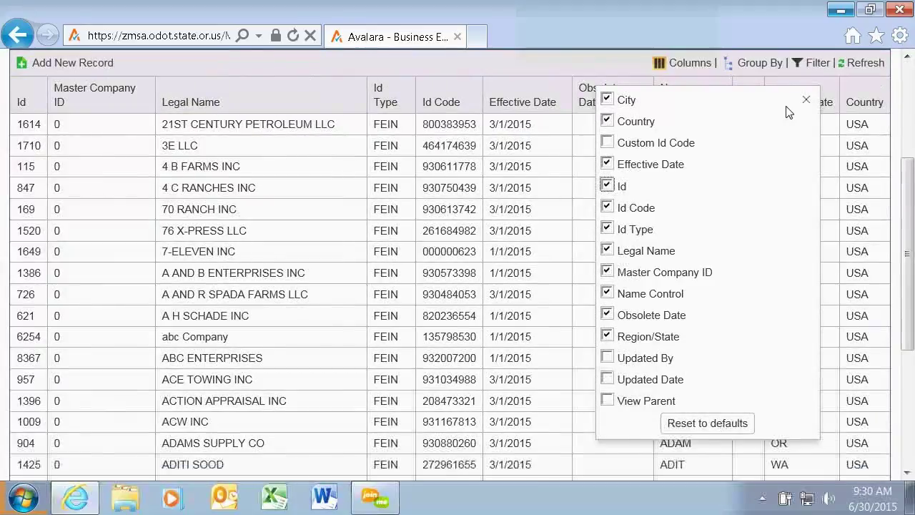
{"action": "left_click", "coordinate": [806, 101]}
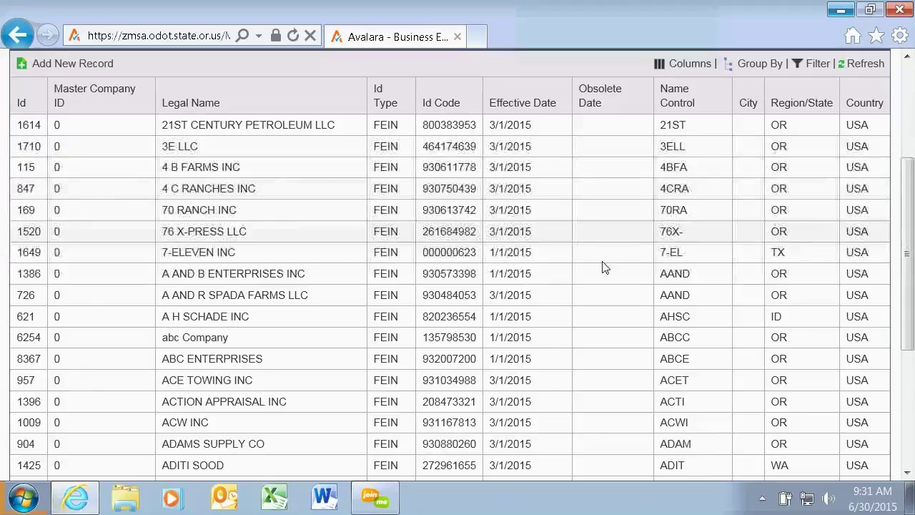
{"action": "left_click_drag", "start_coordinate": [913, 192], "coordinate": [908, 293]}
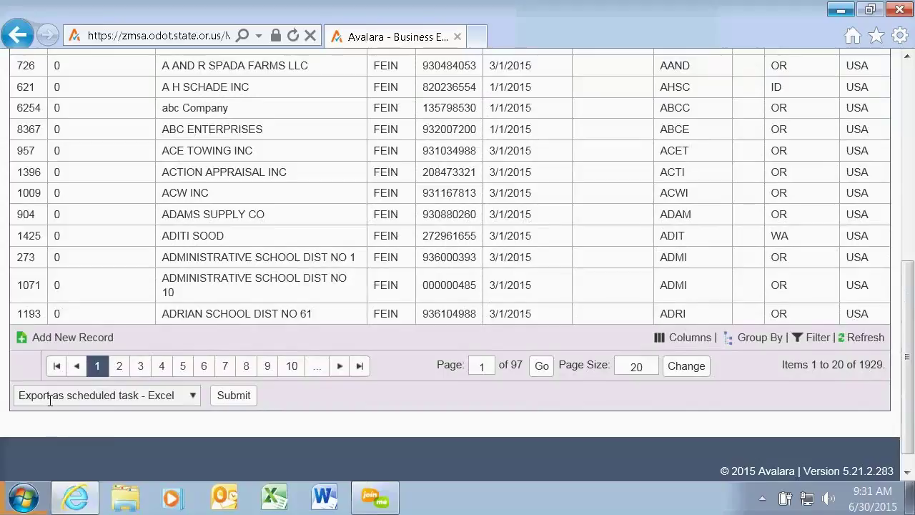
{"action": "left_click", "coordinate": [193, 397]}
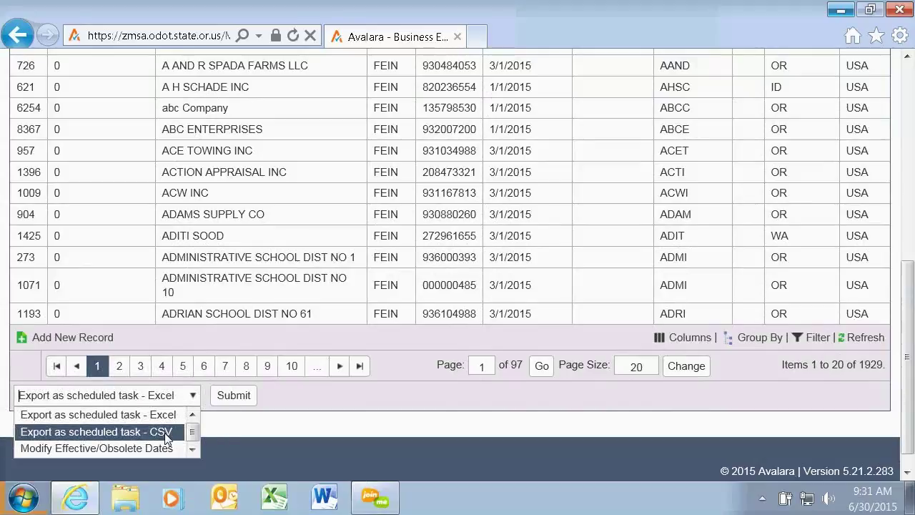
{"action": "left_click", "coordinate": [243, 426]}
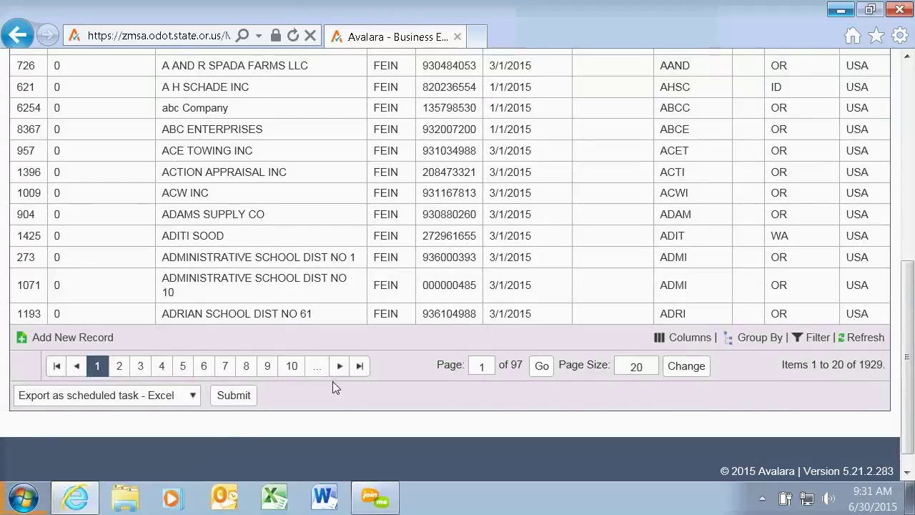
{"action": "scroll", "coordinate": [333, 381], "scroll_direction": "up", "scroll_amount": 1}
{"action": "scroll", "coordinate": [332, 381], "scroll_direction": "up", "scroll_amount": 5}
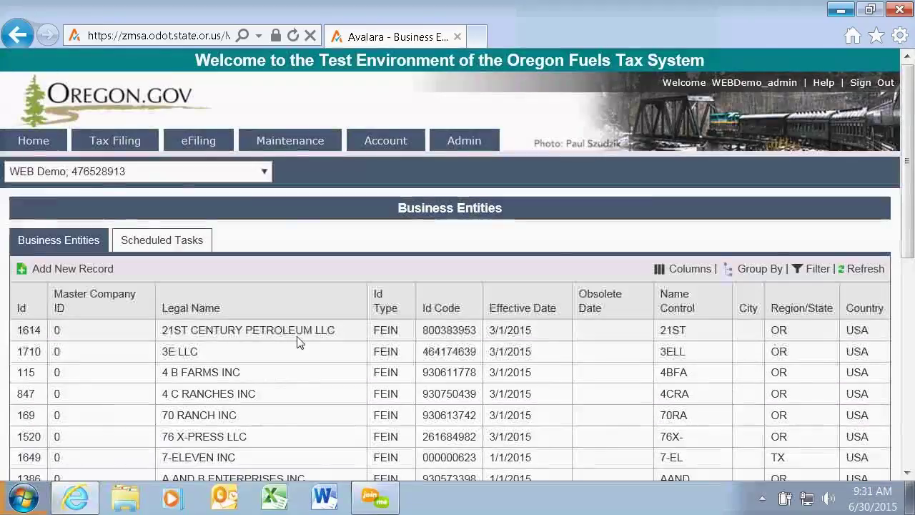
{"action": "left_click", "coordinate": [169, 244]}
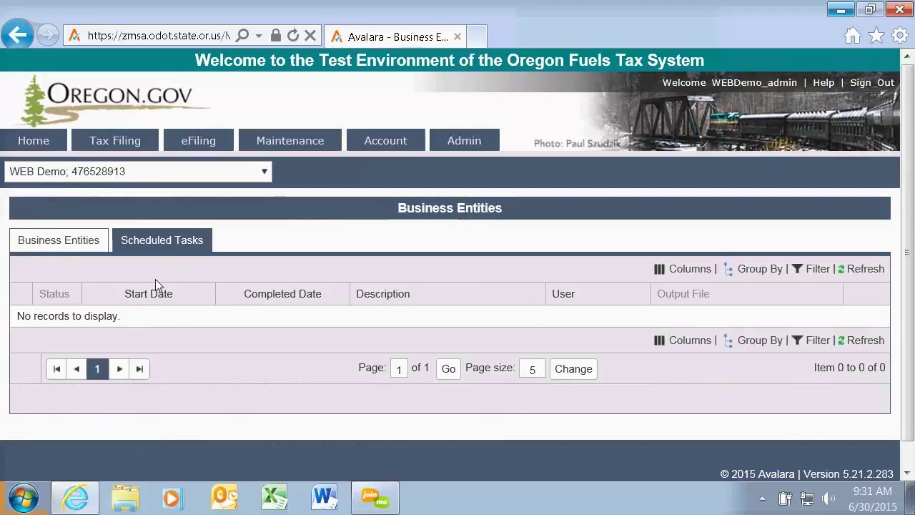
{"action": "left_click", "coordinate": [90, 240]}
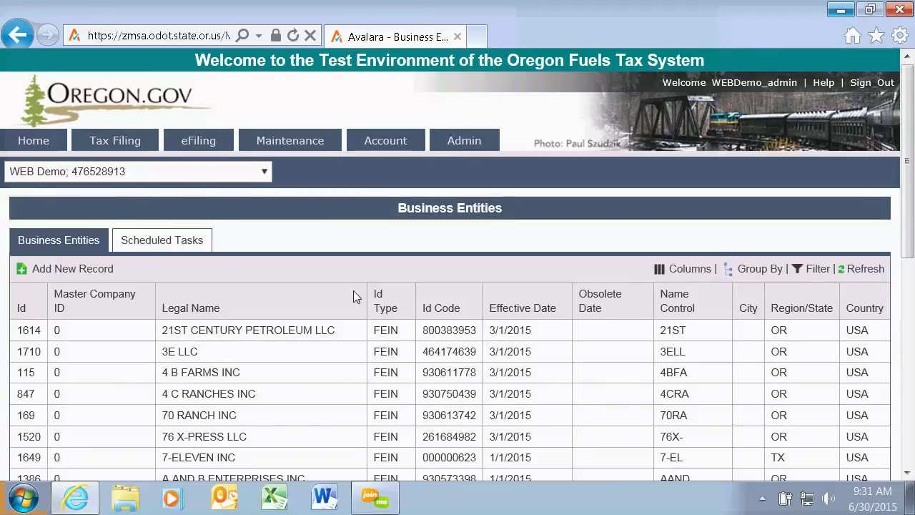
{"action": "scroll", "coordinate": [353, 297], "scroll_direction": "down", "scroll_amount": 1}
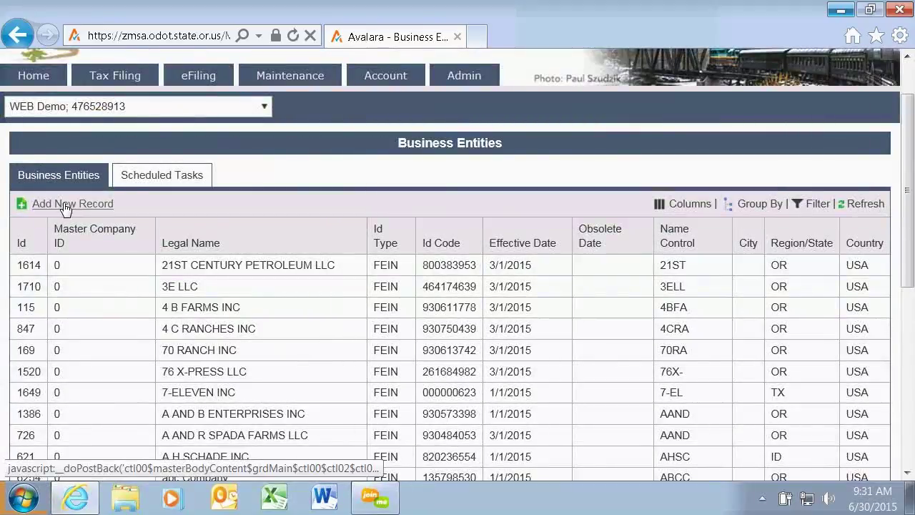
{"action": "scroll", "coordinate": [128, 246], "scroll_direction": "down", "scroll_amount": 2}
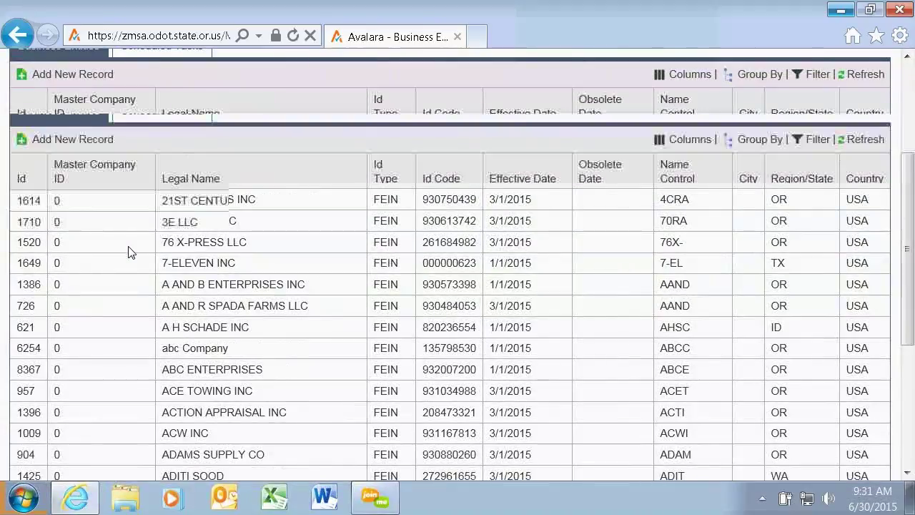
{"action": "scroll", "coordinate": [128, 251], "scroll_direction": "up", "scroll_amount": 1}
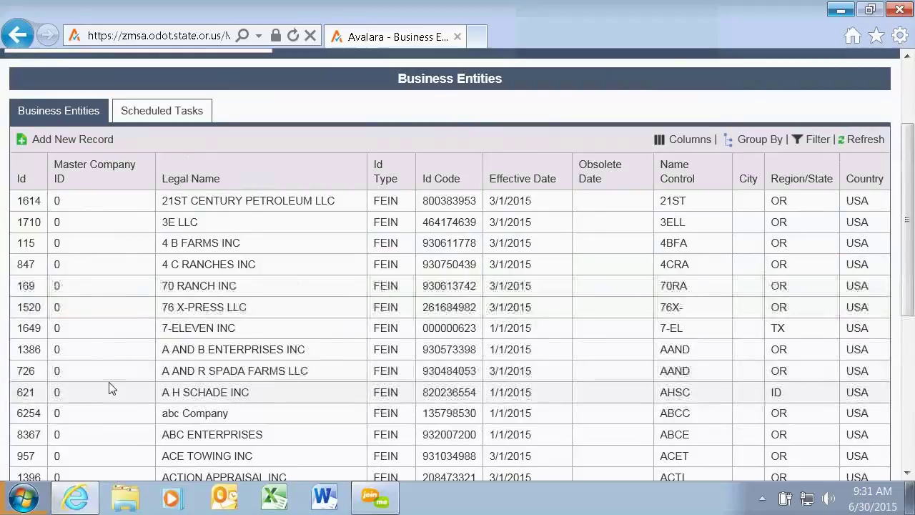
Copy 7-ELEVEN INC into a new entity effective 6/1/2015, including its business accounts.
{"action": "double_click", "coordinate": [239, 334]}
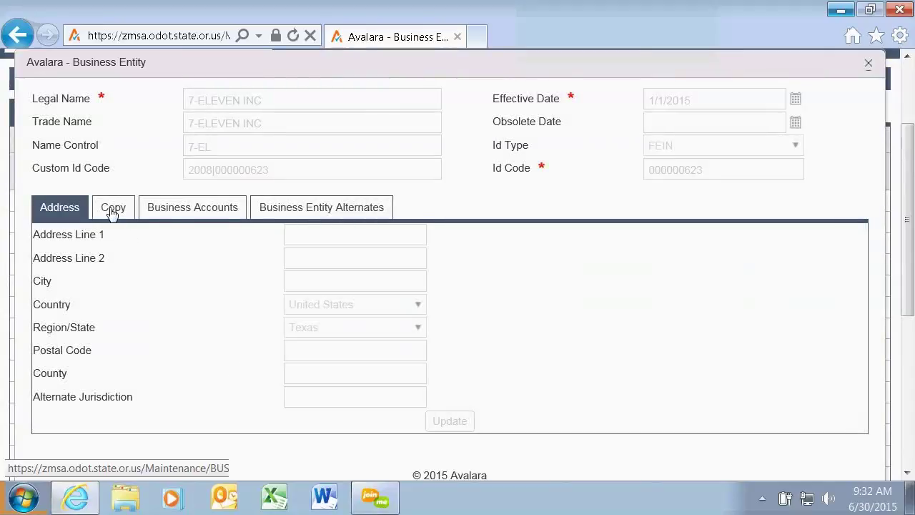
{"action": "left_click", "coordinate": [112, 211]}
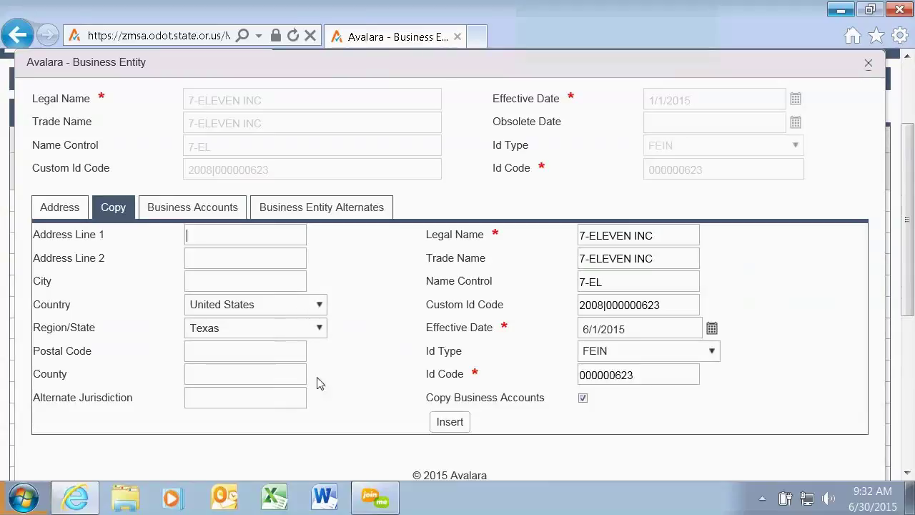
{"action": "left_click", "coordinate": [449, 423]}
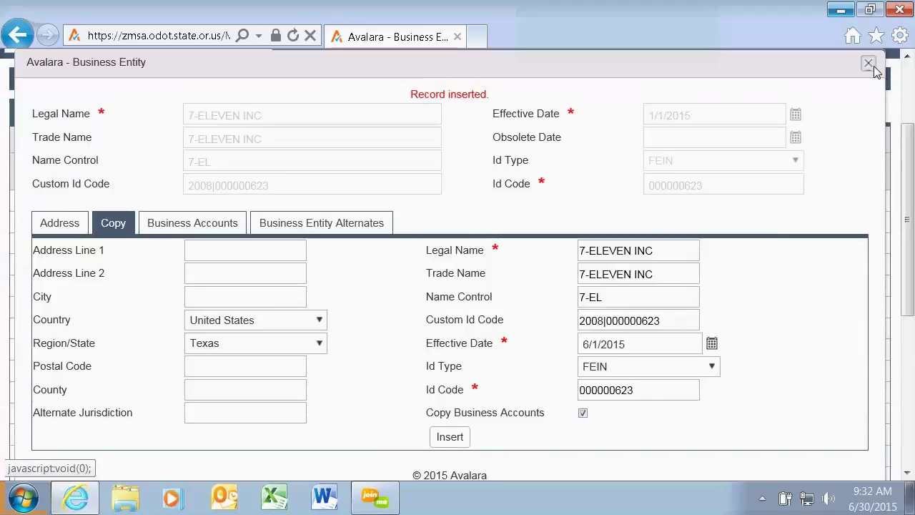
{"action": "left_click", "coordinate": [868, 63]}
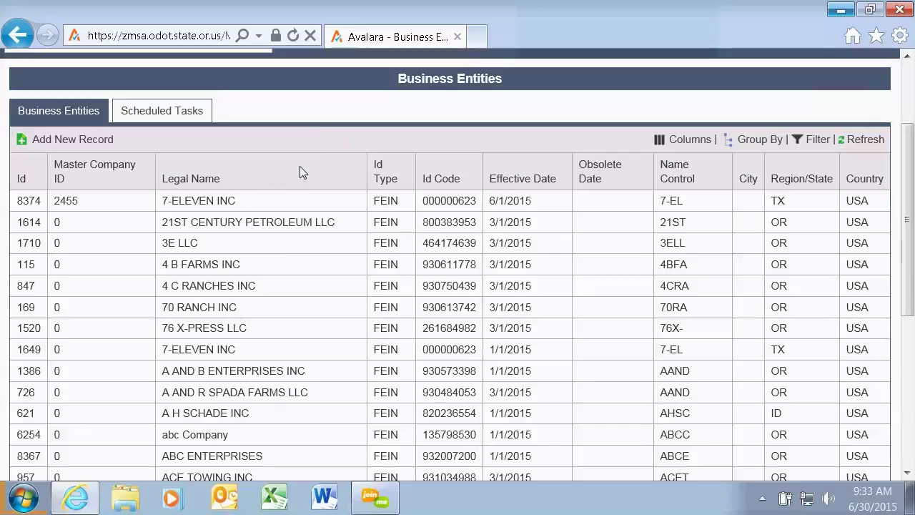
Open the Companies page for WEB Demo and review its Details, Information and Accounts tabs.
{"action": "left_click_drag", "start_coordinate": [908, 187], "coordinate": [908, 123]}
{"action": "mouse_move", "coordinate": [280, 142]}
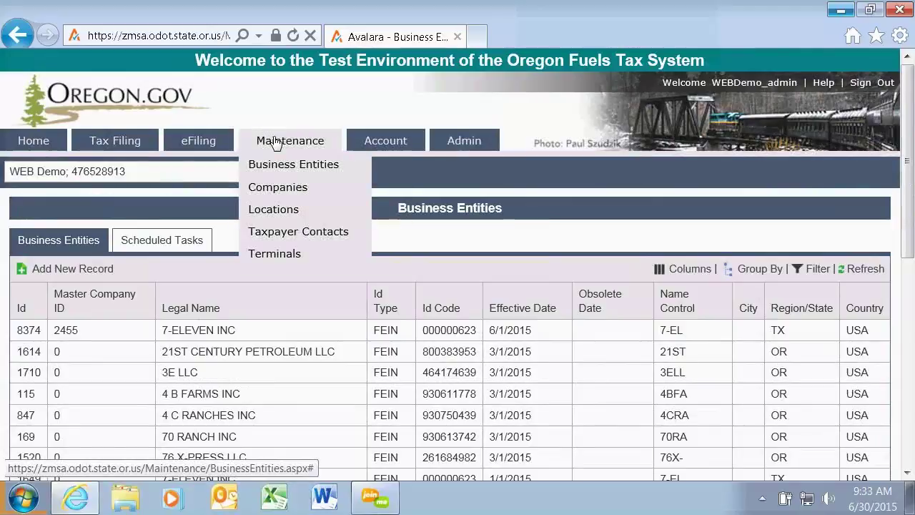
{"action": "left_click", "coordinate": [276, 189]}
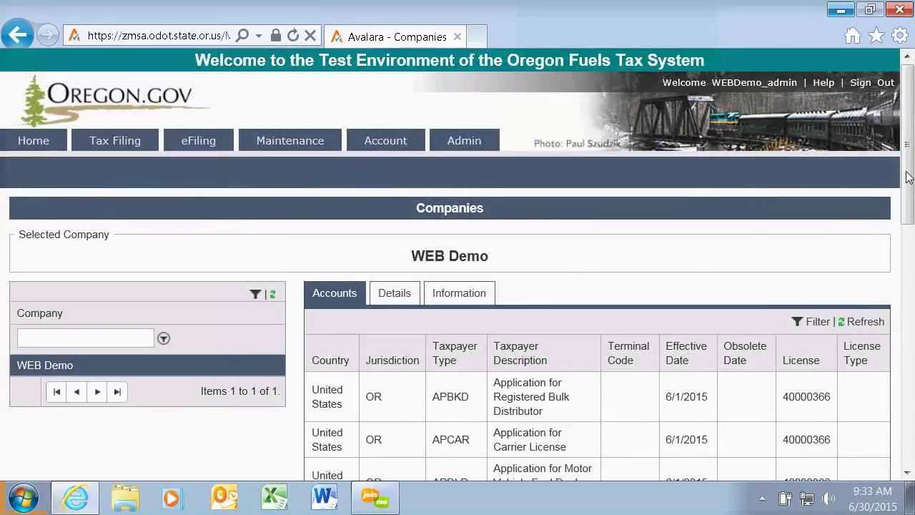
{"action": "left_click_drag", "start_coordinate": [908, 177], "coordinate": [913, 252]}
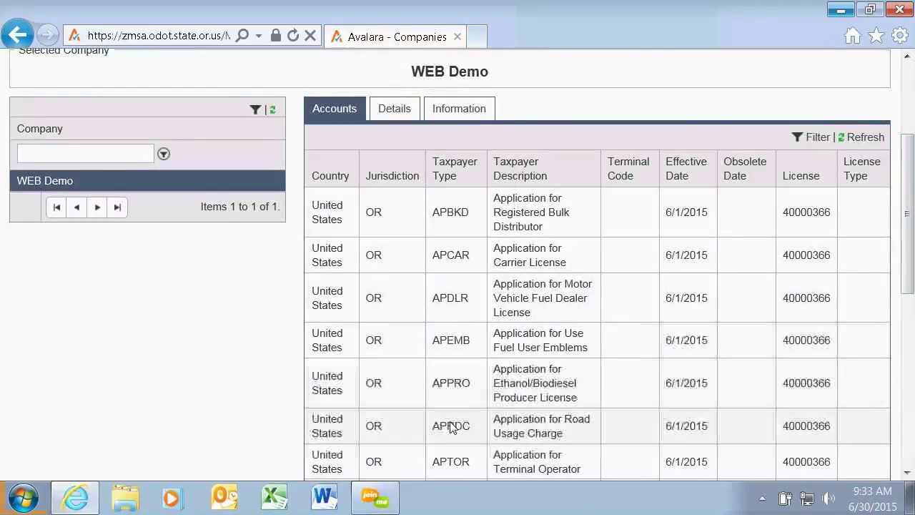
{"action": "left_click", "coordinate": [393, 114]}
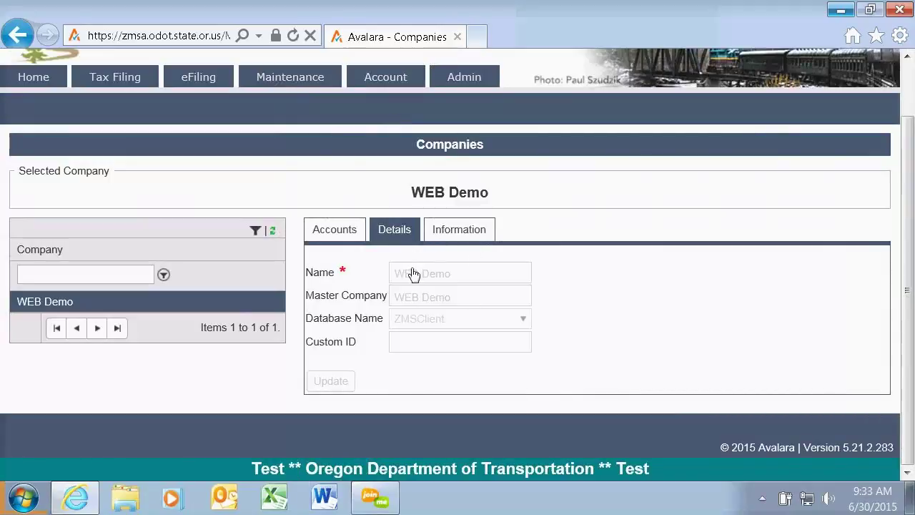
{"action": "left_click", "coordinate": [461, 234]}
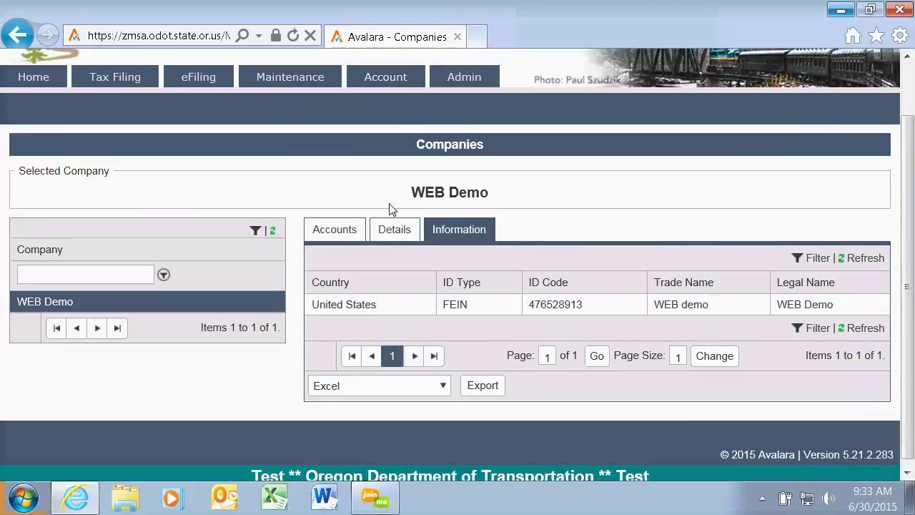
{"action": "left_click", "coordinate": [336, 230]}
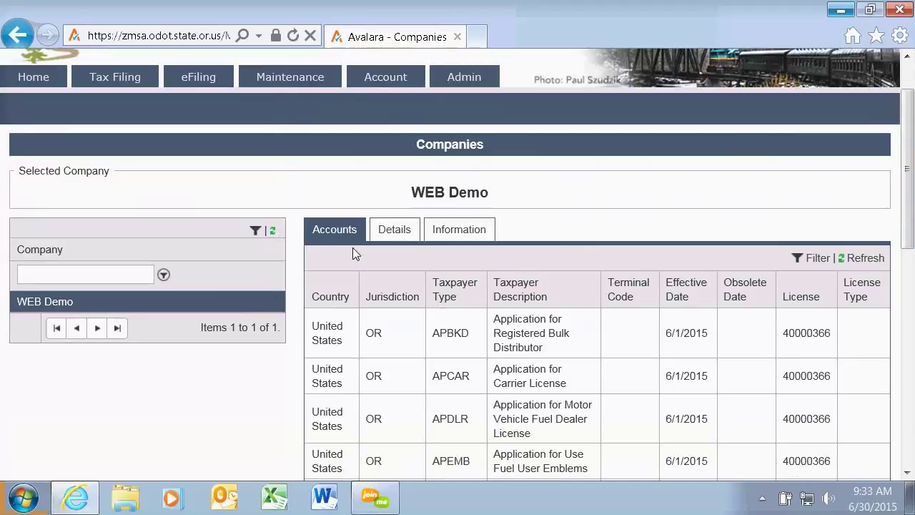
{"action": "mouse_move", "coordinate": [293, 80]}
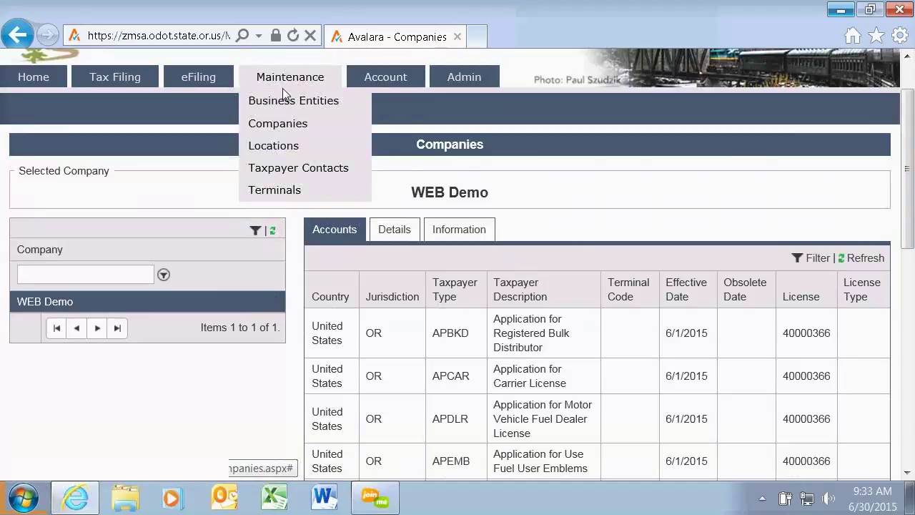
Go to Locations, dismiss a new location form unsaved, and bring up the grid's column chooser.
{"action": "left_click", "coordinate": [276, 148]}
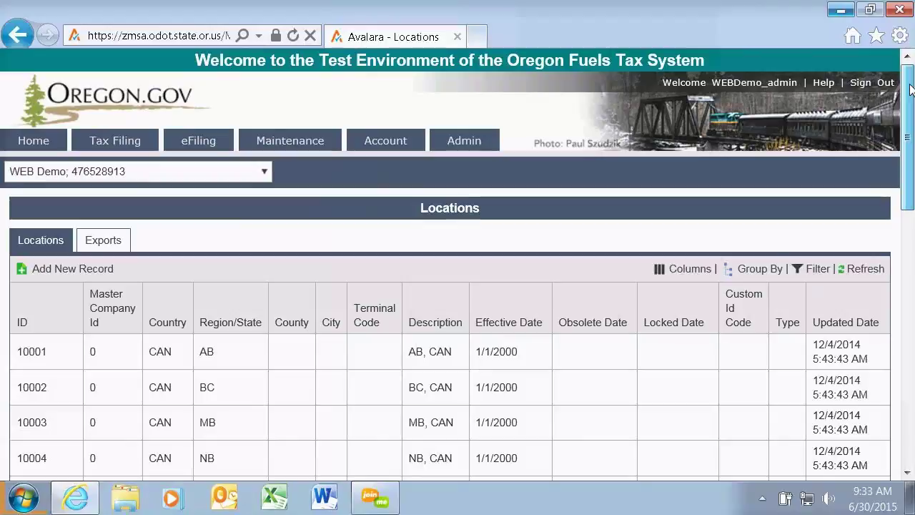
{"action": "left_click_drag", "start_coordinate": [912, 89], "coordinate": [911, 149]}
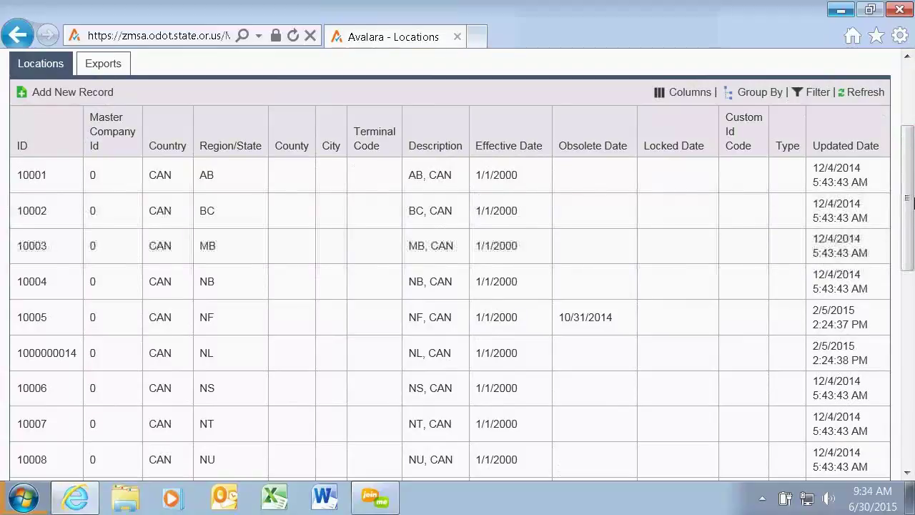
{"action": "left_click_drag", "start_coordinate": [908, 200], "coordinate": [908, 180]}
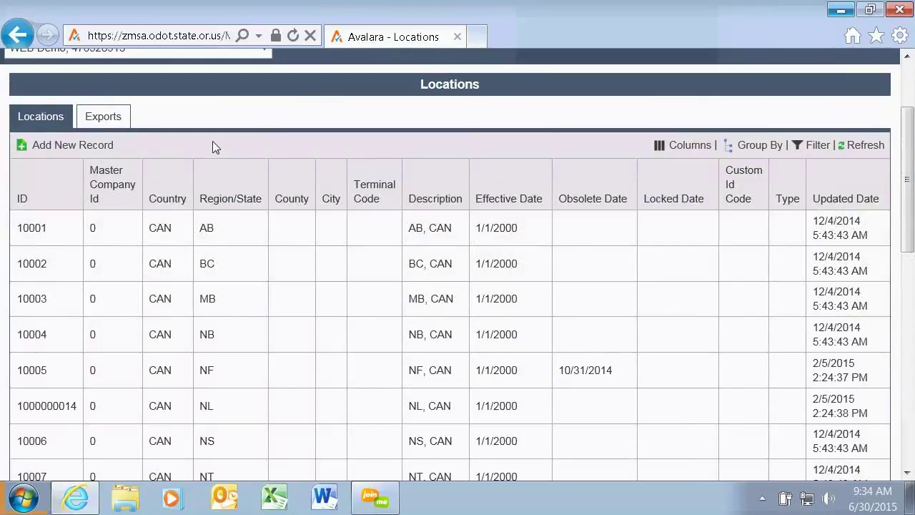
{"action": "left_click", "coordinate": [83, 150]}
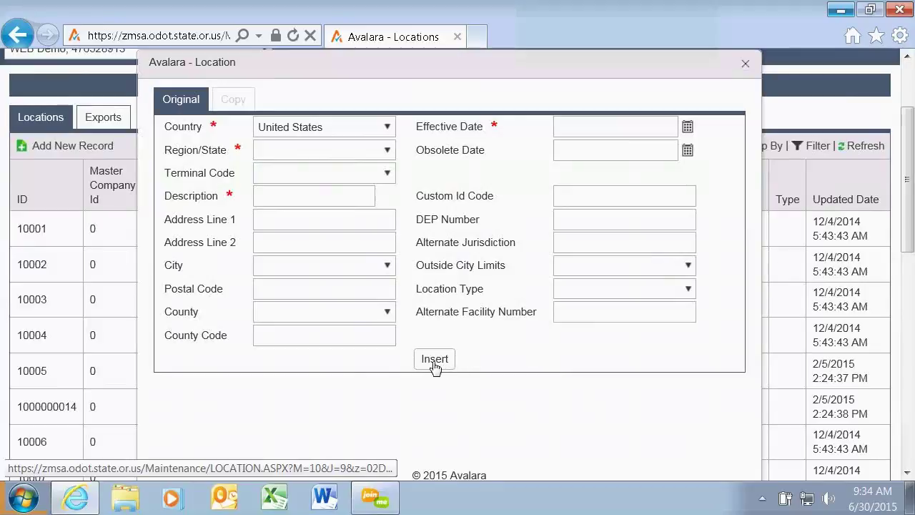
{"action": "left_click", "coordinate": [745, 65]}
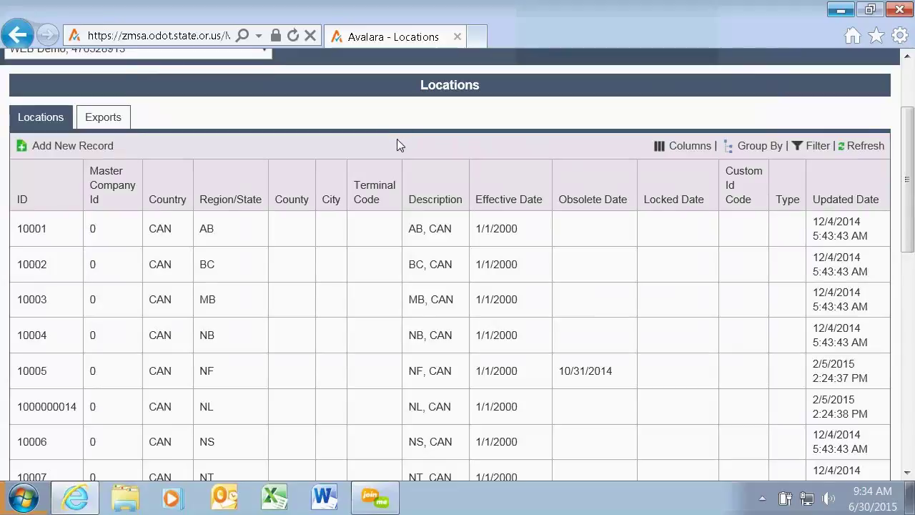
{"action": "left_click", "coordinate": [690, 147]}
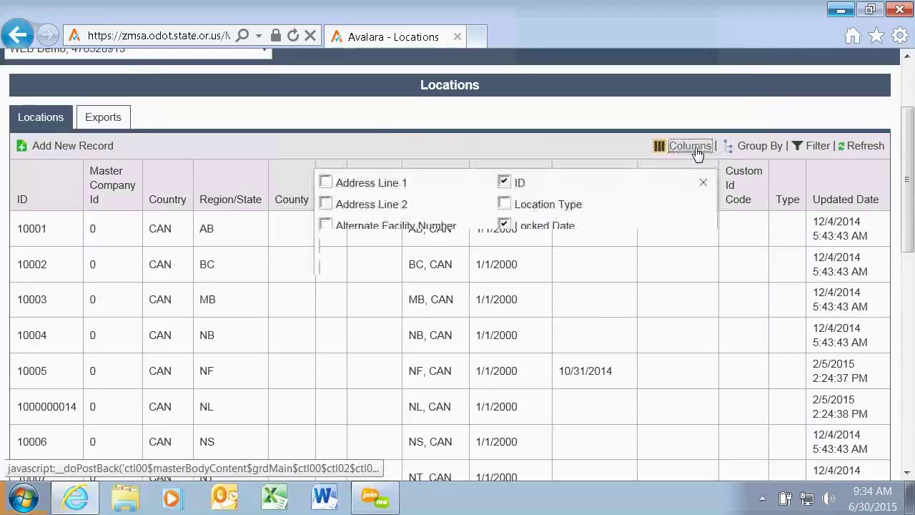
Show Address Line 1 and hide Custom Id Code, Effective Date, Updated Date, Type and Obsolete Date columns.
{"action": "left_click", "coordinate": [326, 183]}
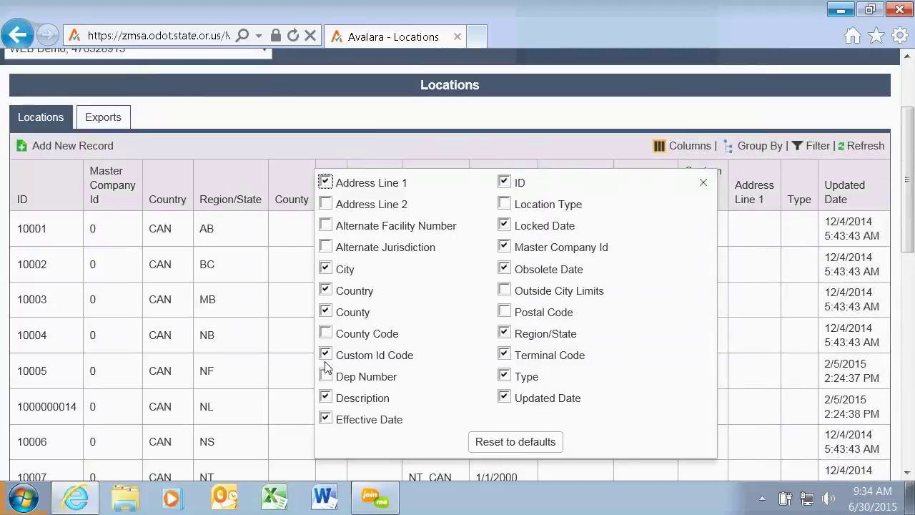
{"action": "left_click", "coordinate": [326, 355]}
{"action": "left_click", "coordinate": [326, 419]}
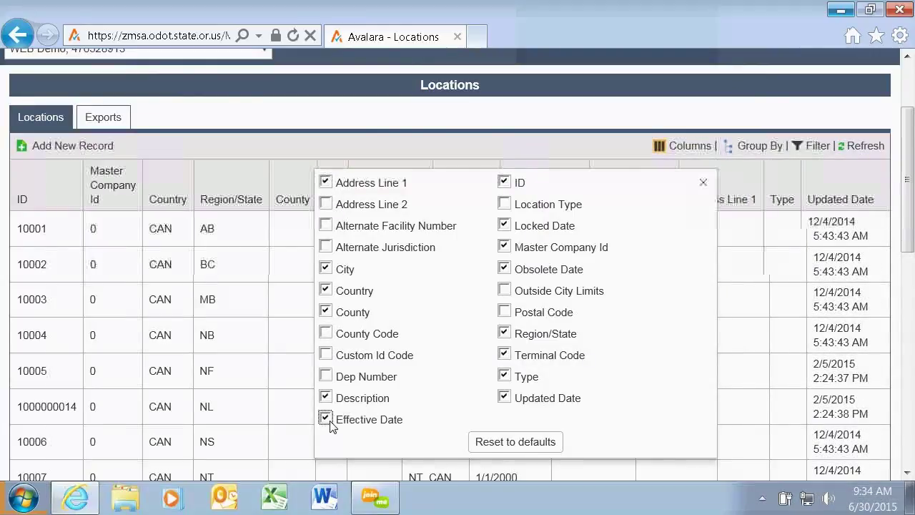
{"action": "left_click", "coordinate": [505, 398]}
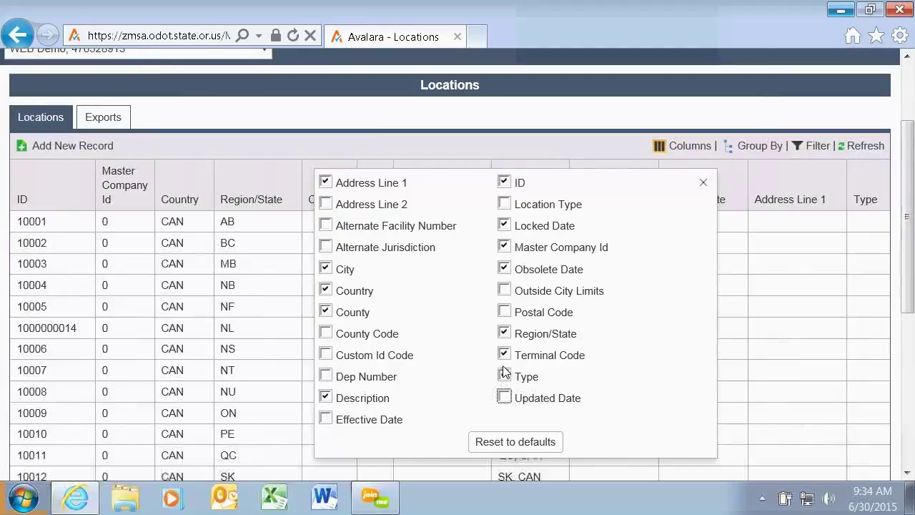
{"action": "left_click", "coordinate": [505, 376]}
{"action": "left_click", "coordinate": [505, 268]}
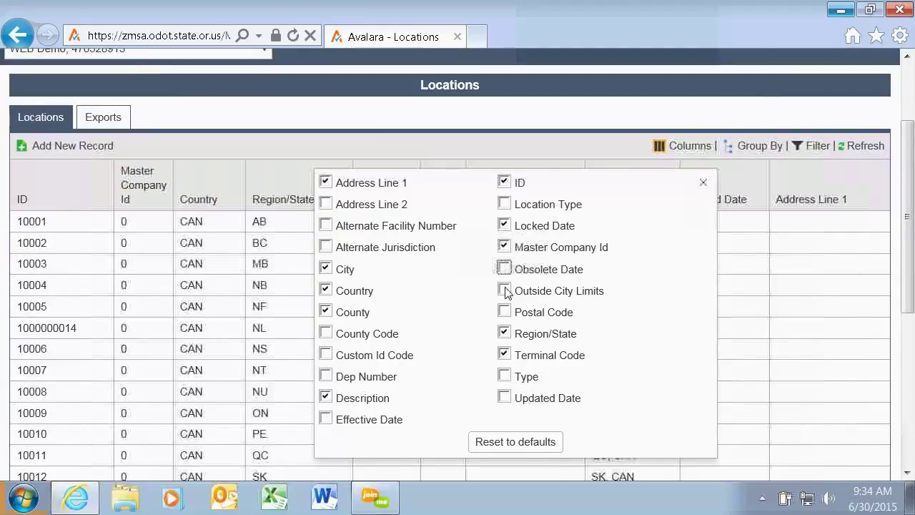
{"action": "left_click", "coordinate": [703, 183]}
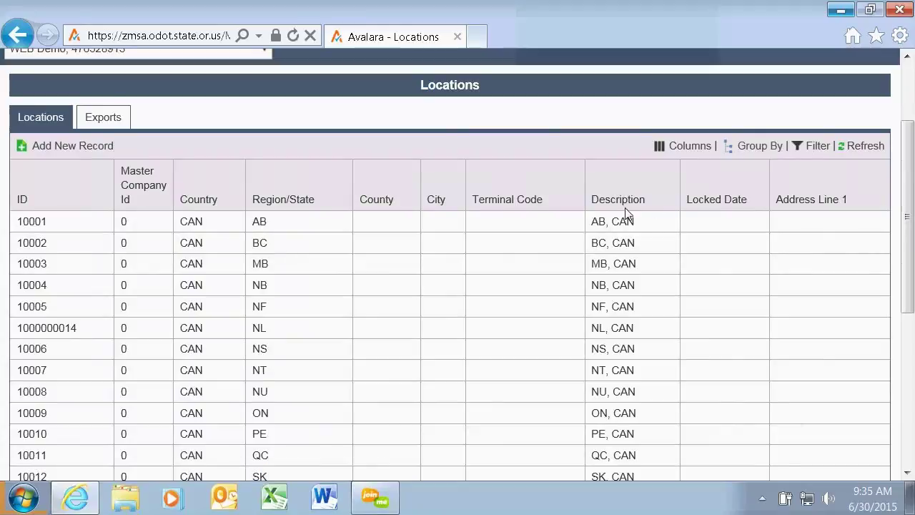
Show Alternate Facility Number and County Code, drop Locked Date, and enable grid filtering.
{"action": "left_click", "coordinate": [685, 147]}
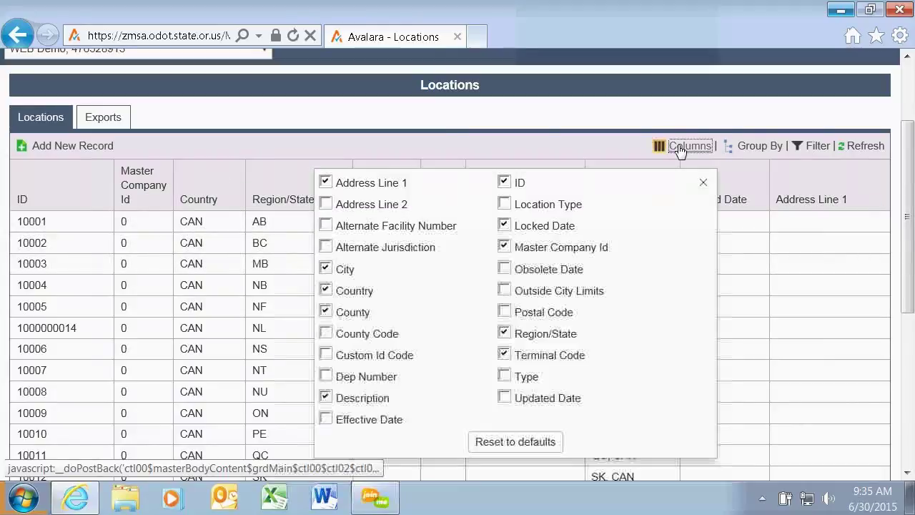
{"action": "left_click", "coordinate": [326, 226]}
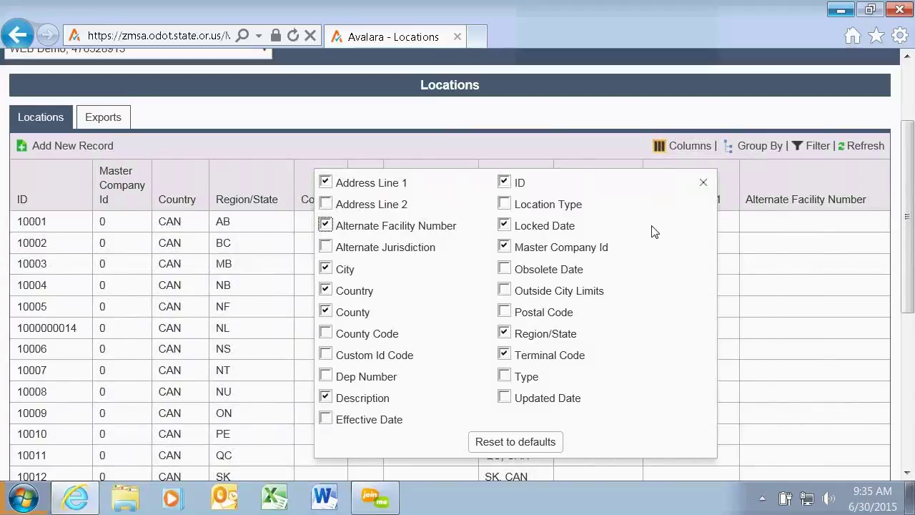
{"action": "left_click", "coordinate": [505, 226]}
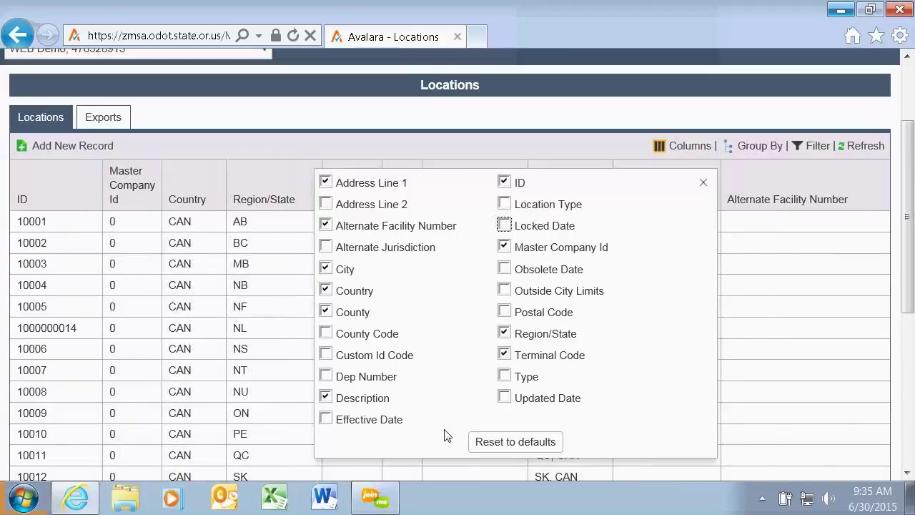
{"action": "left_click", "coordinate": [326, 334]}
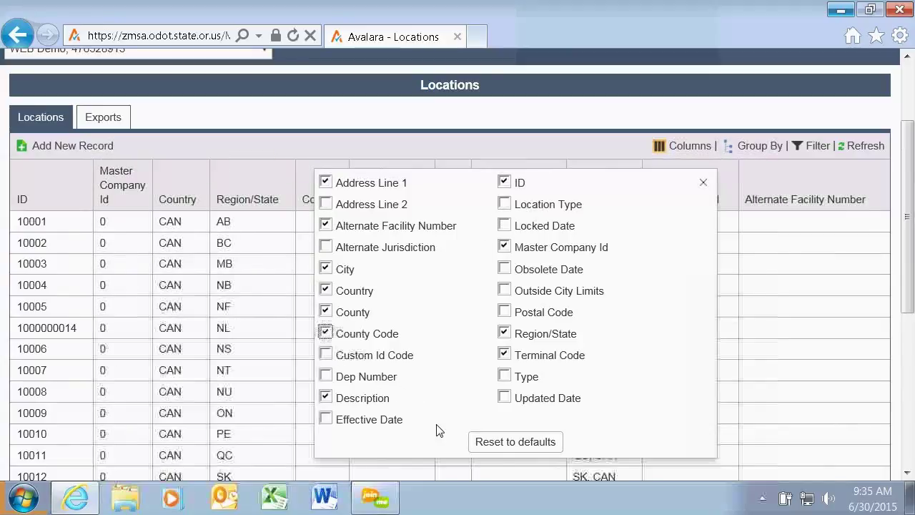
{"action": "left_click", "coordinate": [704, 184]}
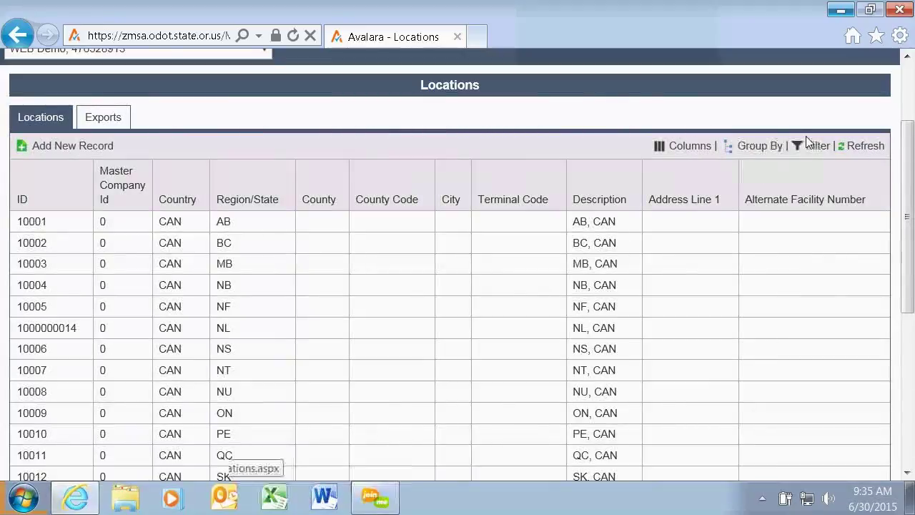
{"action": "left_click", "coordinate": [815, 146]}
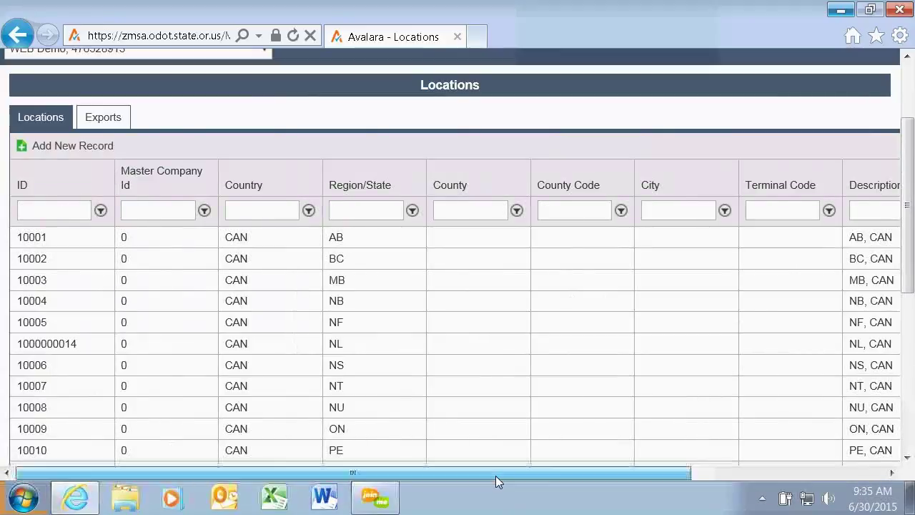
Filter Locations to cities containing 'salem', review the results, then clear the filter.
{"action": "left_click_drag", "start_coordinate": [495, 475], "coordinate": [598, 483]}
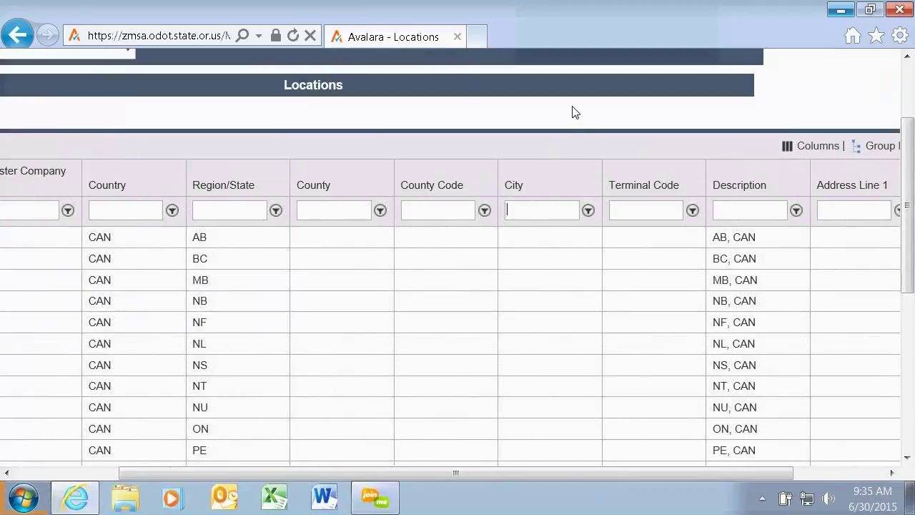
{"action": "type", "text": "m"}
{"action": "left_click", "coordinate": [588, 210]}
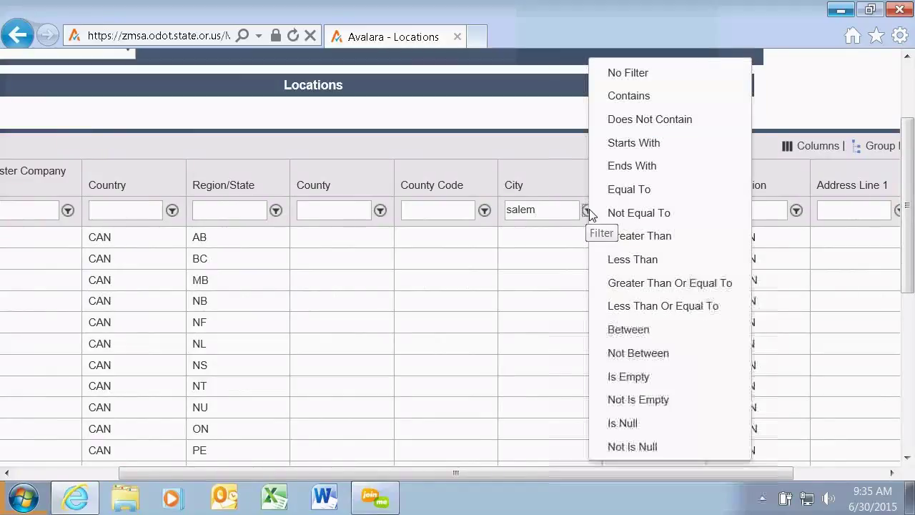
{"action": "left_click", "coordinate": [629, 96]}
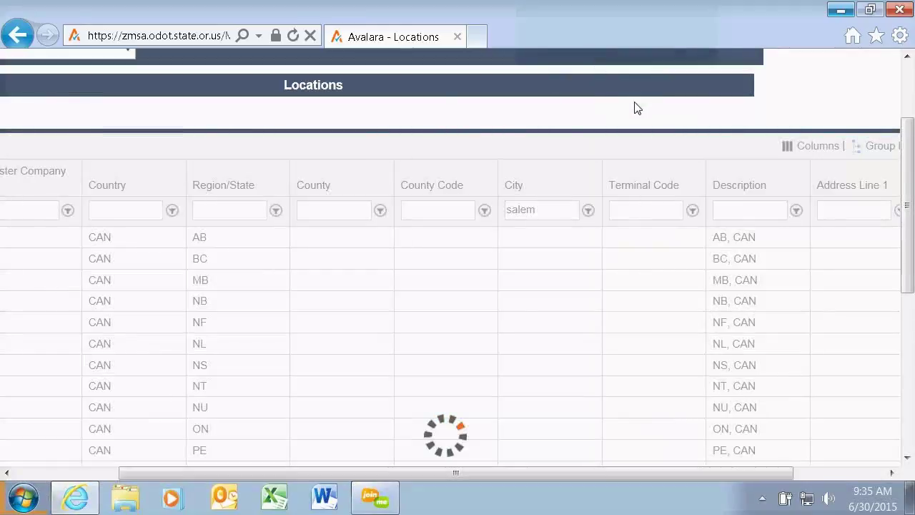
{"action": "left_click_drag", "start_coordinate": [492, 473], "coordinate": [377, 473]}
{"action": "left_click_drag", "start_coordinate": [628, 471], "coordinate": [813, 473]}
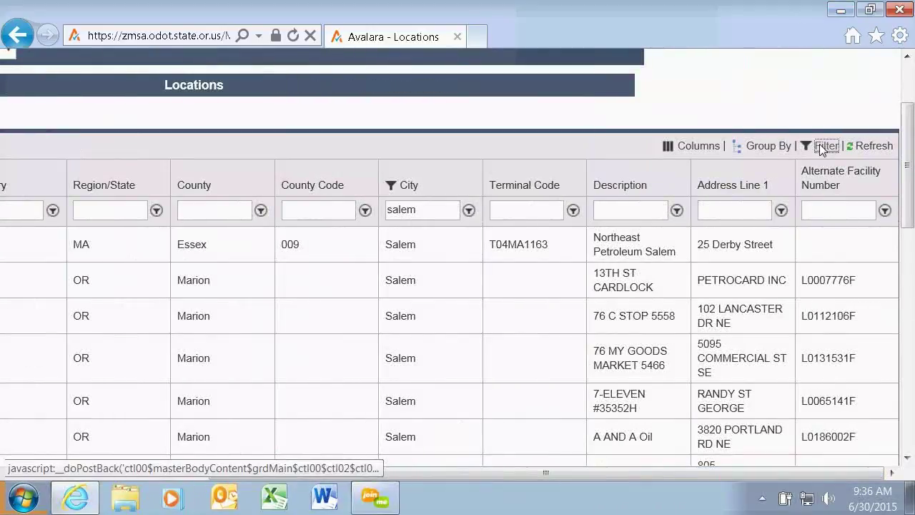
{"action": "left_click", "coordinate": [824, 146]}
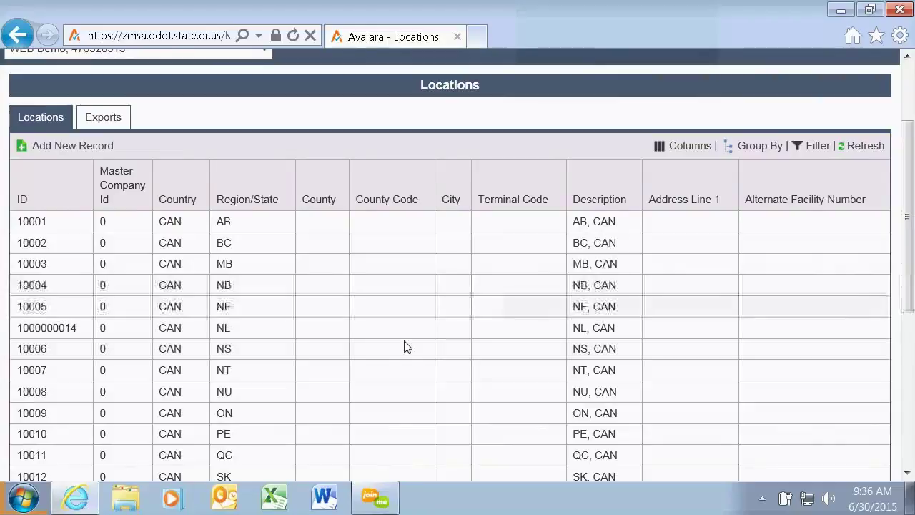
Copy NS, CAN location 10006 into a new record with Custom Id Code AR 256.
{"action": "double_click", "coordinate": [284, 353]}
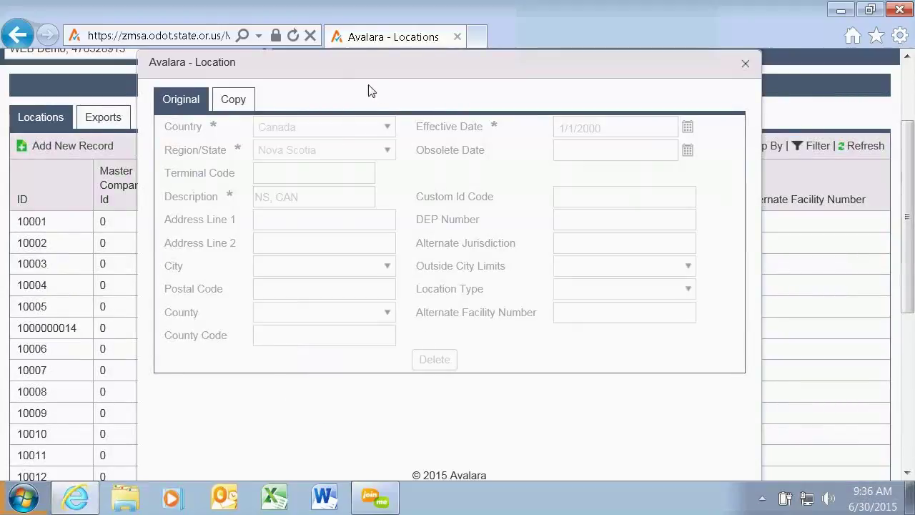
{"action": "left_click", "coordinate": [239, 104]}
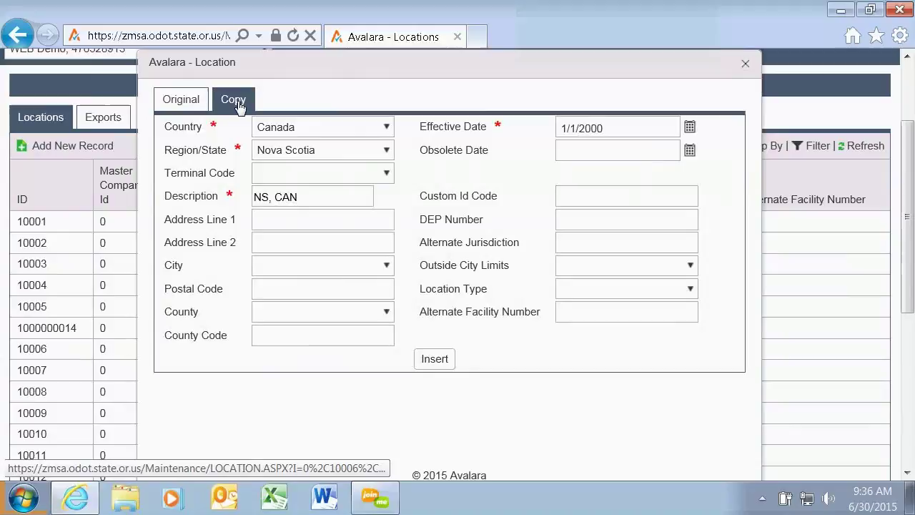
{"action": "left_click", "coordinate": [580, 186]}
{"action": "type", "text": "AR 25698"}
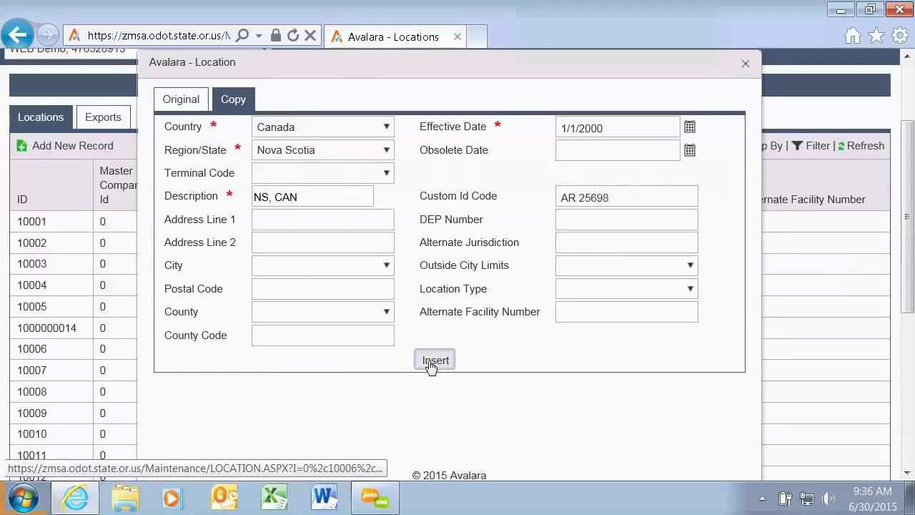
{"action": "left_click", "coordinate": [432, 367]}
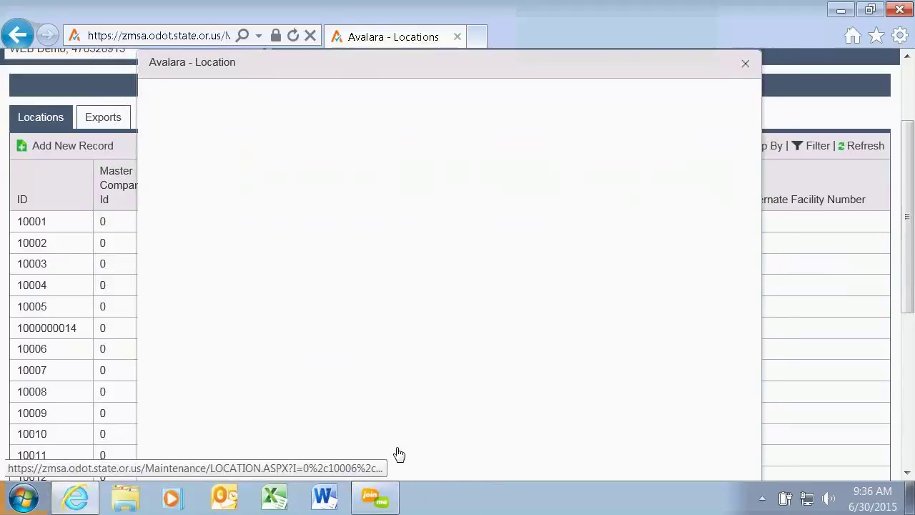
{"action": "left_click", "coordinate": [744, 65]}
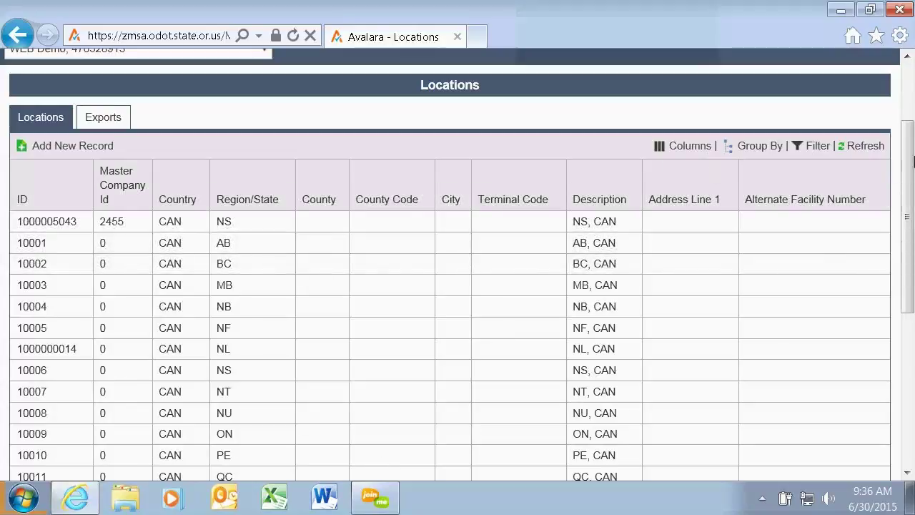
Go to the Taxpayer Contacts page showing Master Company ID 2455's contact.
{"action": "scroll", "coordinate": [307, 171], "scroll_direction": "up", "scroll_amount": 2}
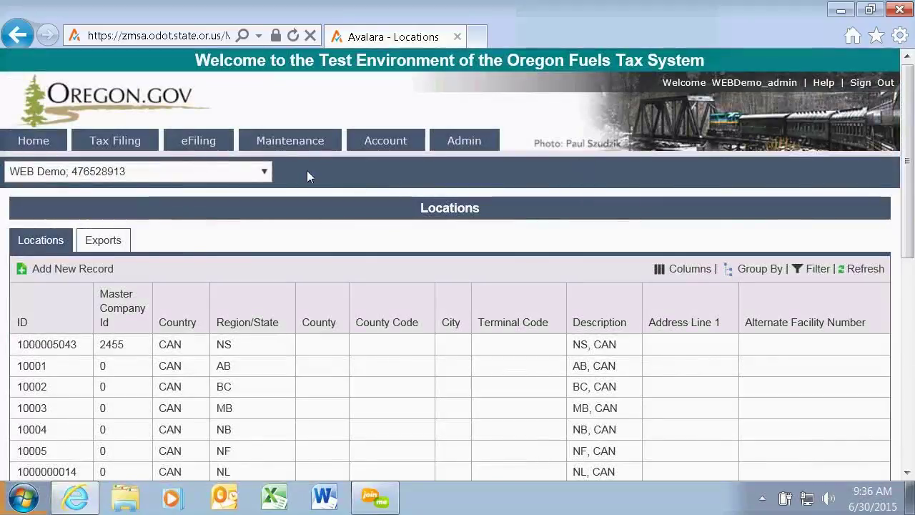
{"action": "mouse_move", "coordinate": [286, 147]}
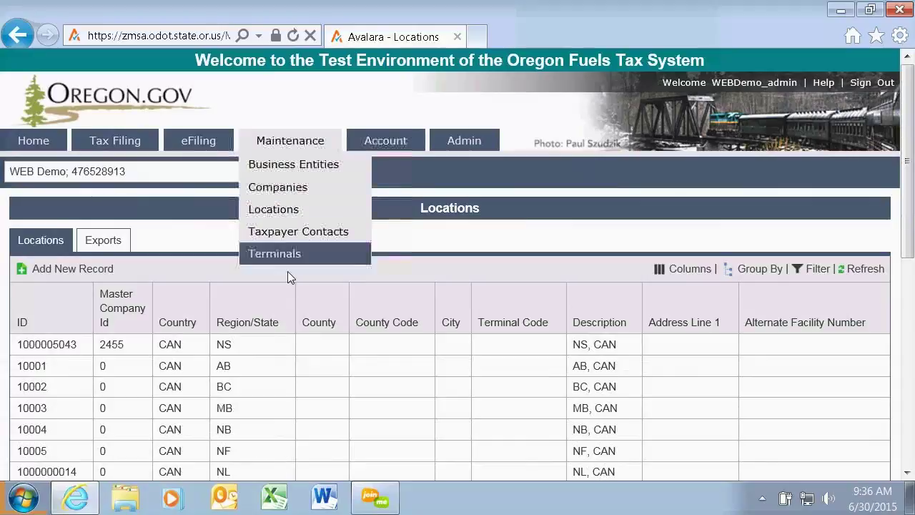
{"action": "left_click", "coordinate": [303, 233]}
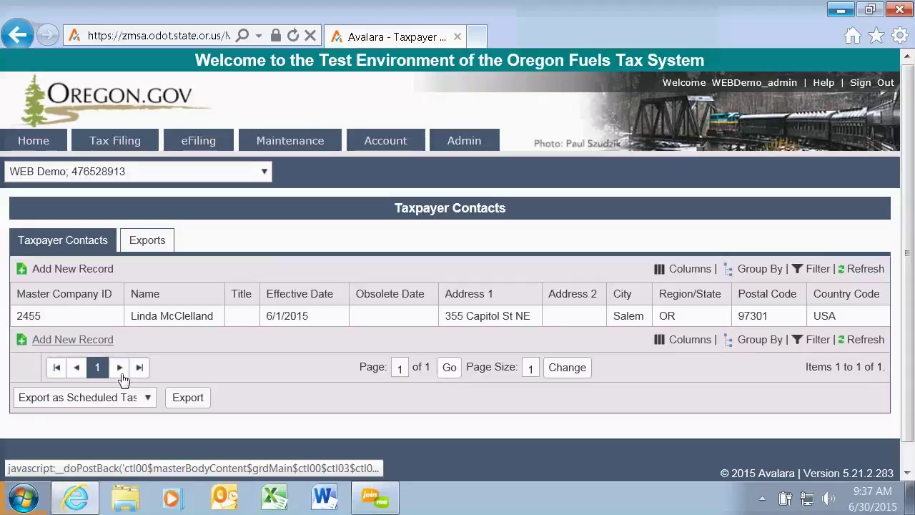
{"action": "mouse_move", "coordinate": [290, 143]}
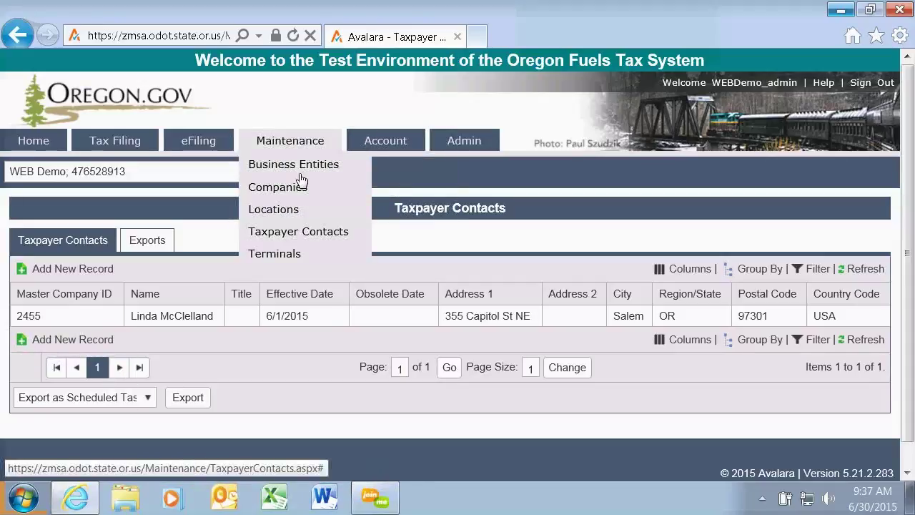
Open the Terminals page and scroll through Alaska terminals such as BP - Prudhoe Bay.
{"action": "left_click", "coordinate": [272, 256]}
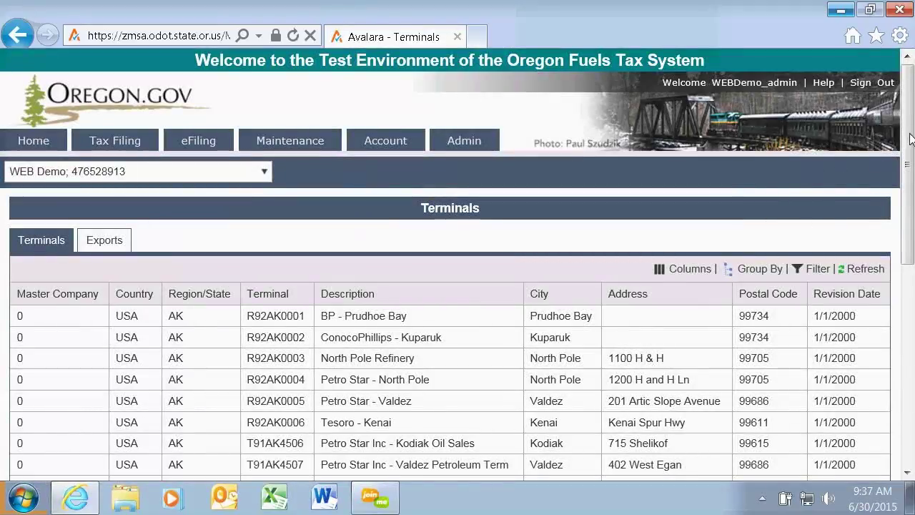
{"action": "mouse_move", "coordinate": [910, 143]}
{"action": "left_mouse_down"}
{"action": "mouse_move", "coordinate": [911, 231]}
{"action": "mouse_move", "coordinate": [912, 154]}
{"action": "left_mouse_up"}
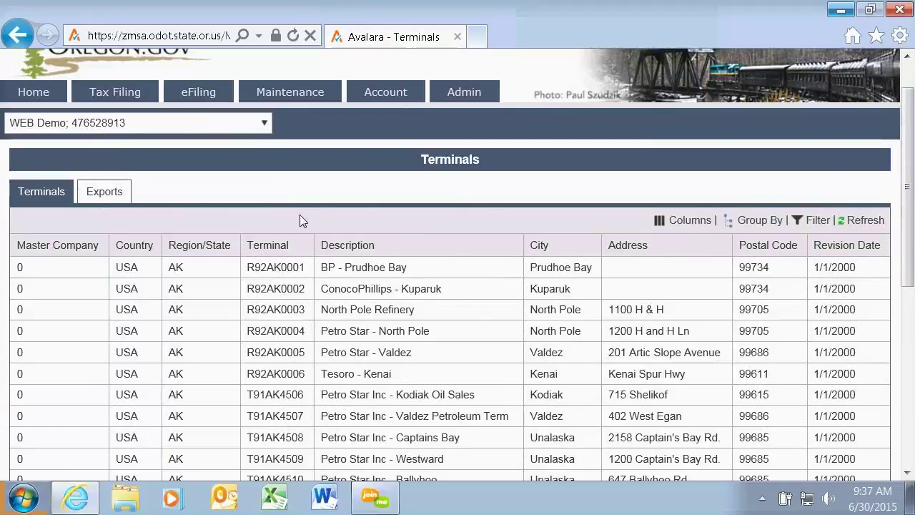
{"action": "left_click_drag", "start_coordinate": [909, 106], "coordinate": [912, 280]}
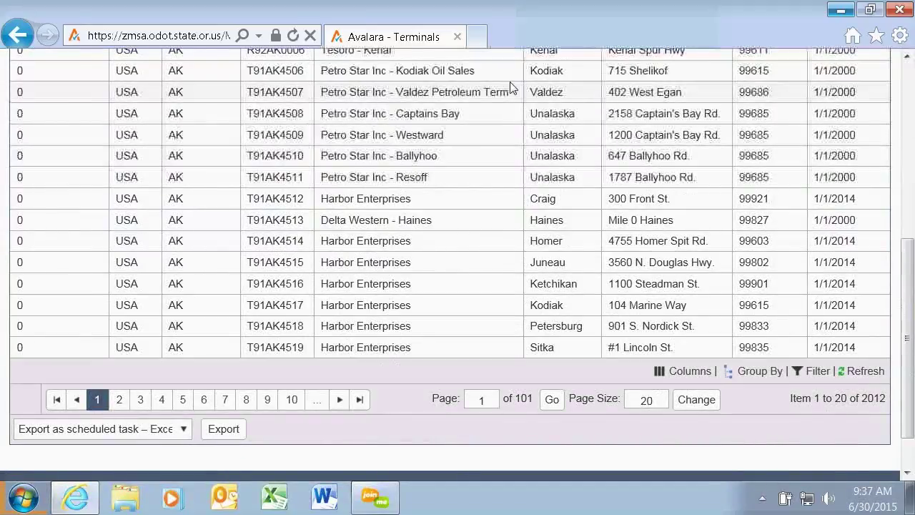
{"action": "scroll", "coordinate": [506, 119], "scroll_direction": "up", "scroll_amount": 5}
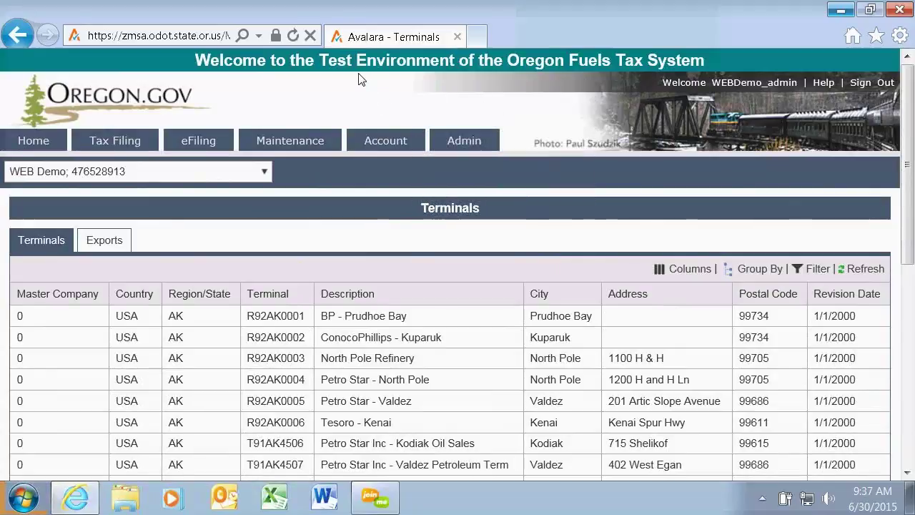
Go to Account > Registration > Registration Status.
{"action": "mouse_move", "coordinate": [385, 141]}
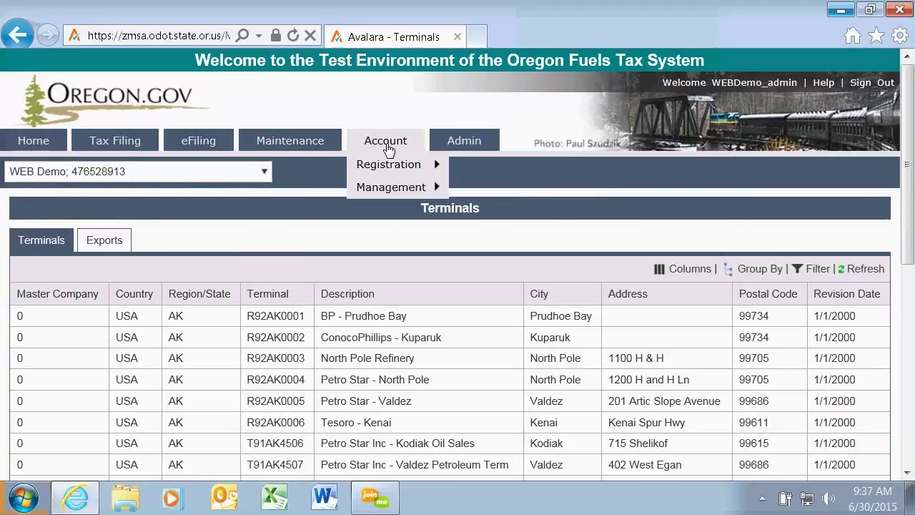
{"action": "mouse_move", "coordinate": [388, 165]}
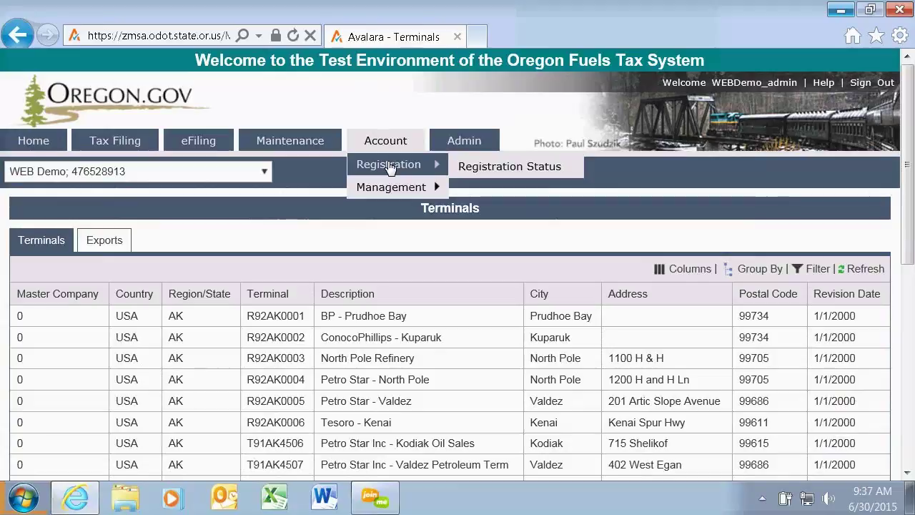
{"action": "left_click", "coordinate": [516, 173]}
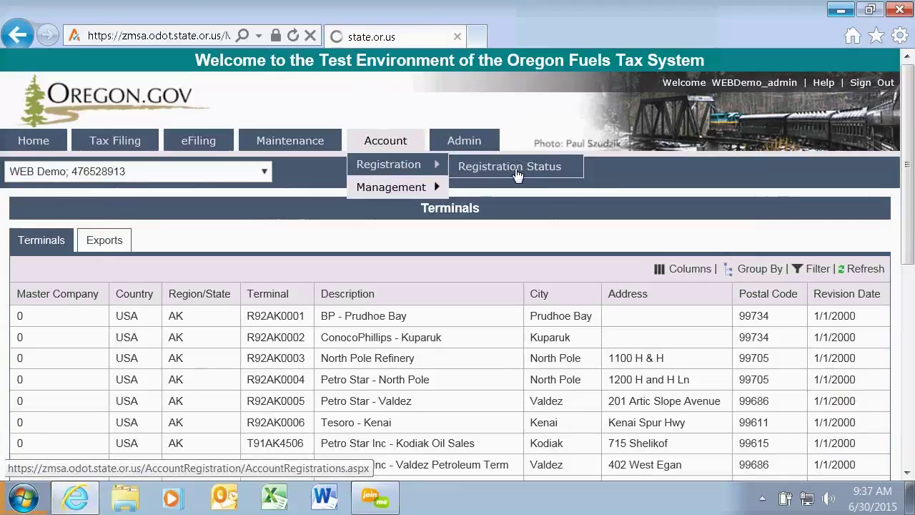
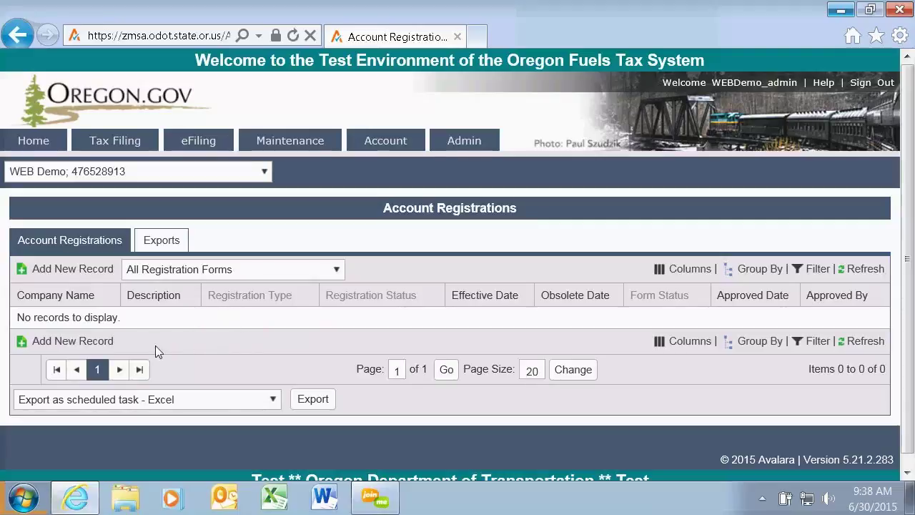
Add an Initial APDLR Motor Vehicle Fuel Dealer License registration to the WEB Demo account.
{"action": "left_click", "coordinate": [63, 342]}
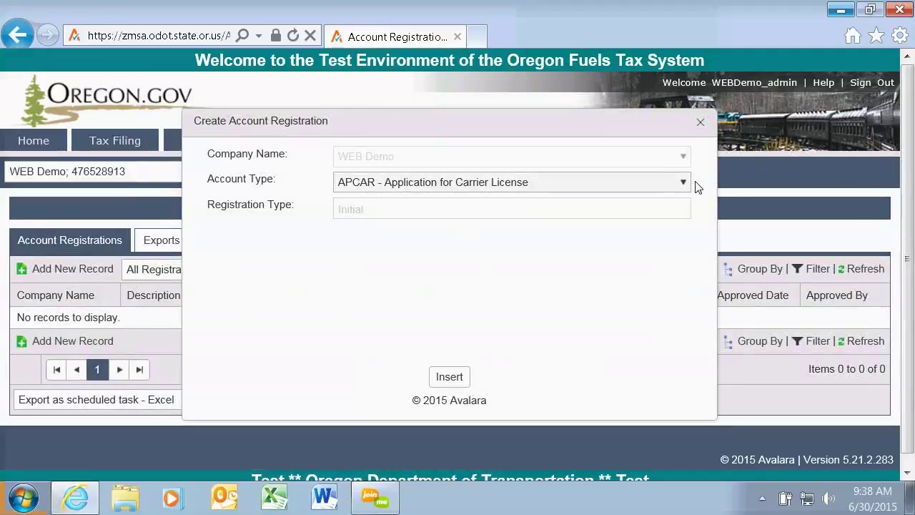
{"action": "left_click", "coordinate": [683, 182]}
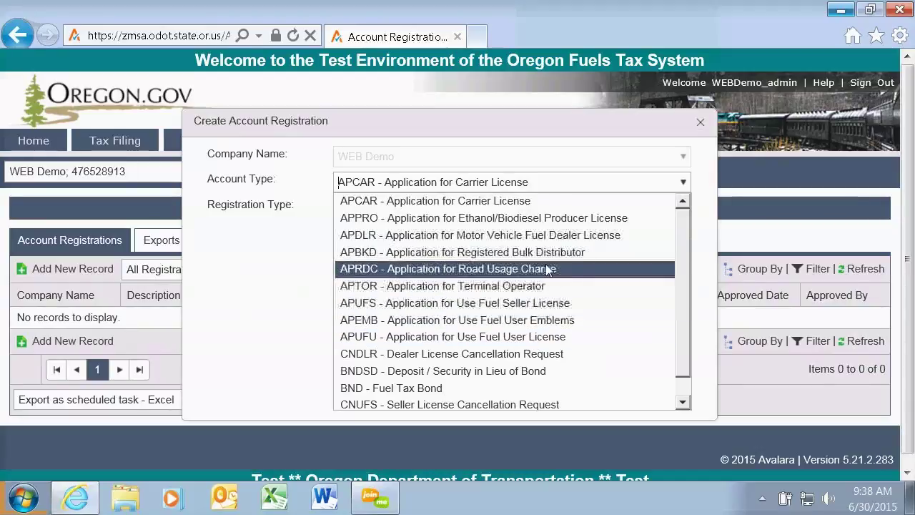
{"action": "left_click", "coordinate": [547, 235]}
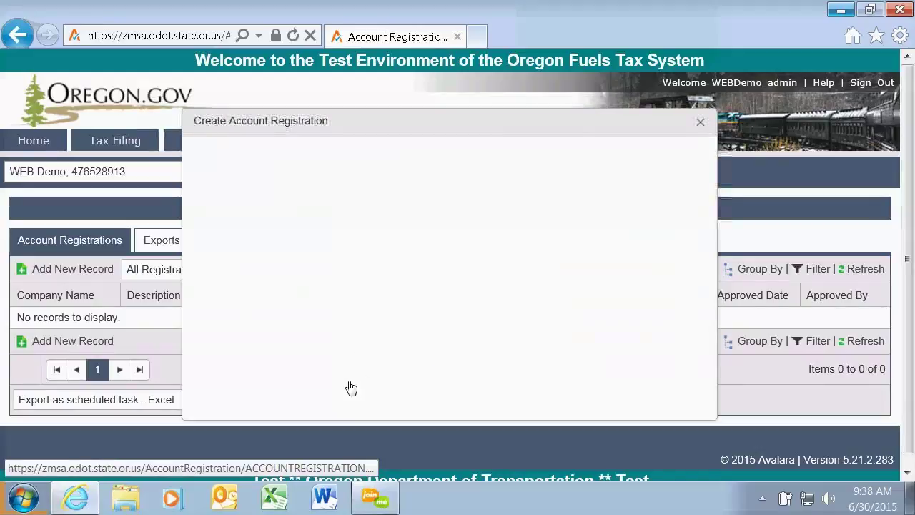
{"action": "left_click", "coordinate": [700, 125]}
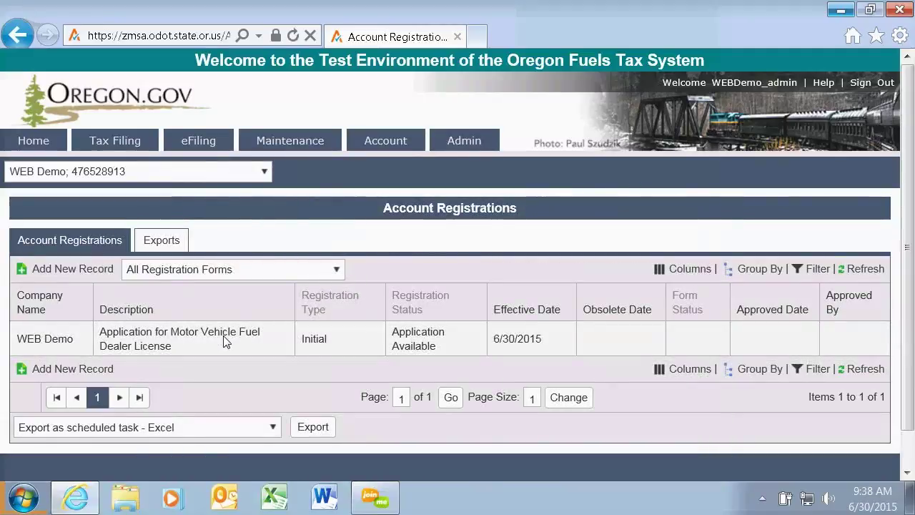
Open Account > Management > Company Balance, showing WEB Demo with a 0.00 balance.
{"action": "scroll", "coordinate": [643, 170], "scroll_direction": "down", "scroll_amount": 1}
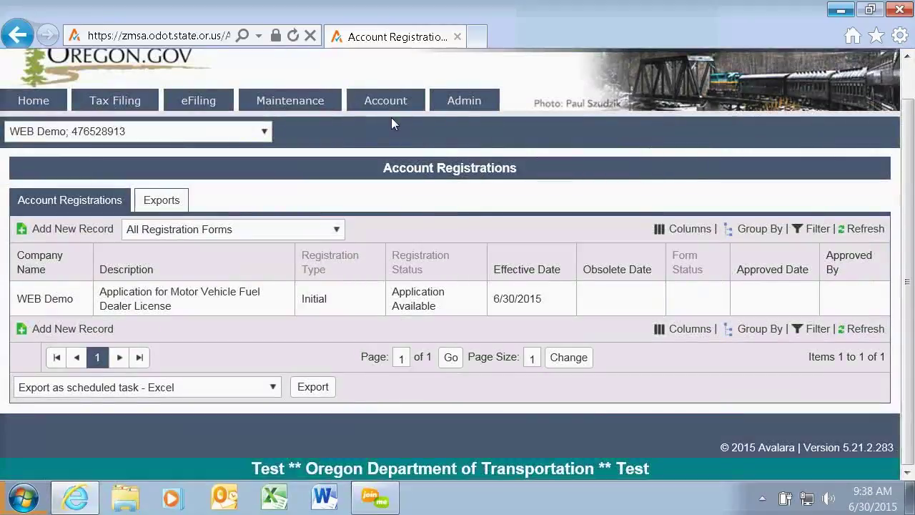
{"action": "mouse_move", "coordinate": [384, 107]}
{"action": "mouse_move", "coordinate": [384, 154]}
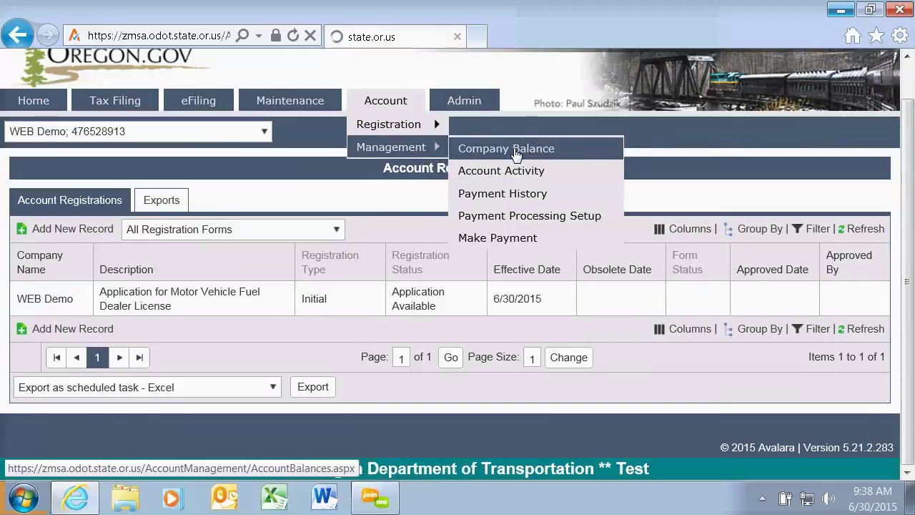
{"action": "left_click", "coordinate": [516, 150]}
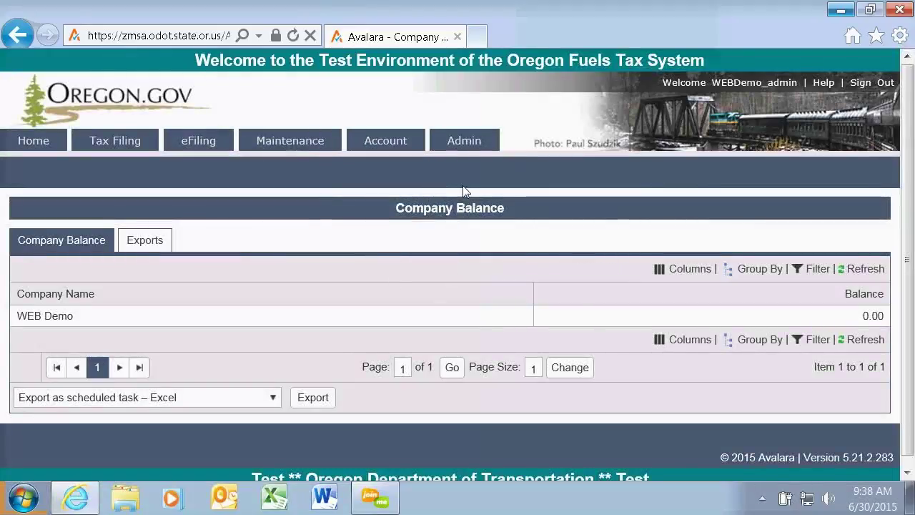
{"action": "mouse_move", "coordinate": [392, 187]}
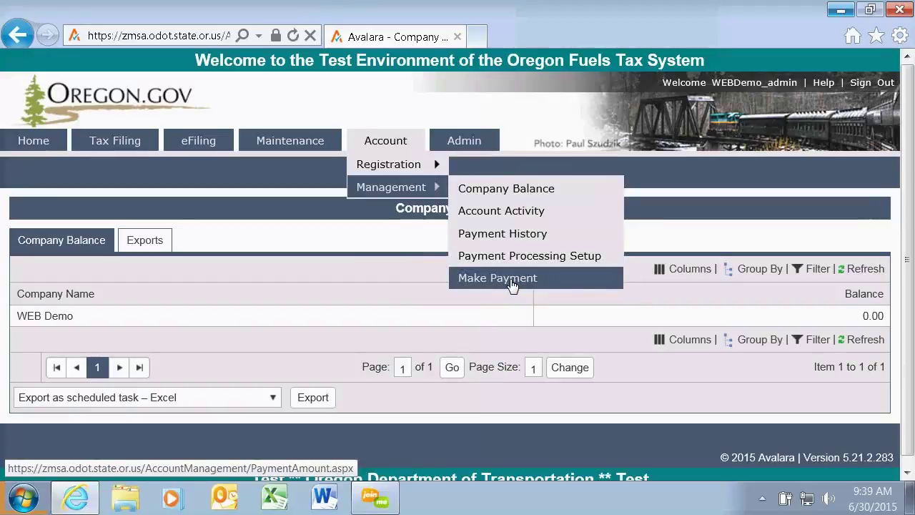
{"action": "mouse_move", "coordinate": [470, 143]}
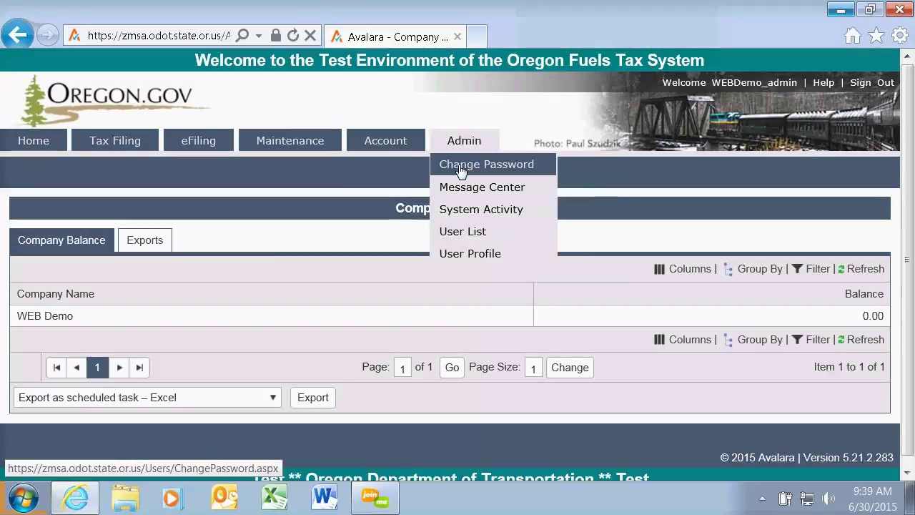
View the Change Password form, then the Message Center with its account-approval message.
{"action": "left_click", "coordinate": [461, 166]}
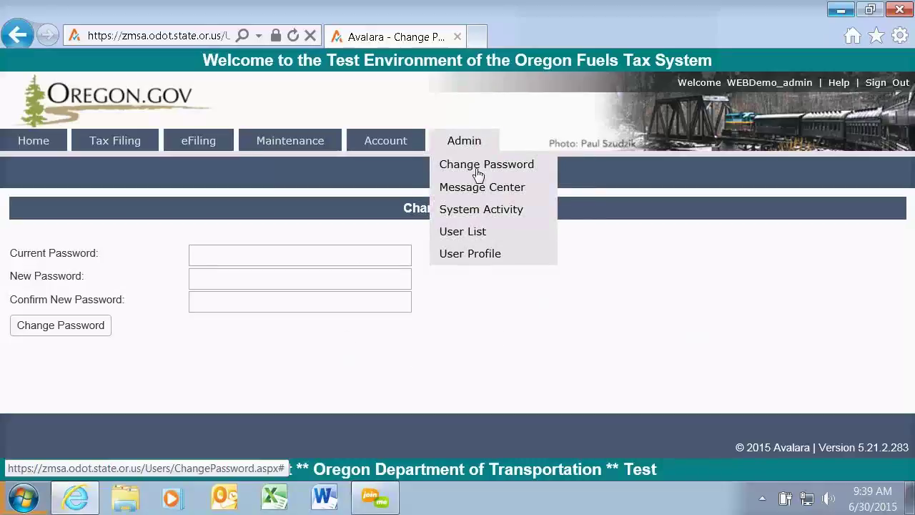
{"action": "left_click", "coordinate": [484, 190]}
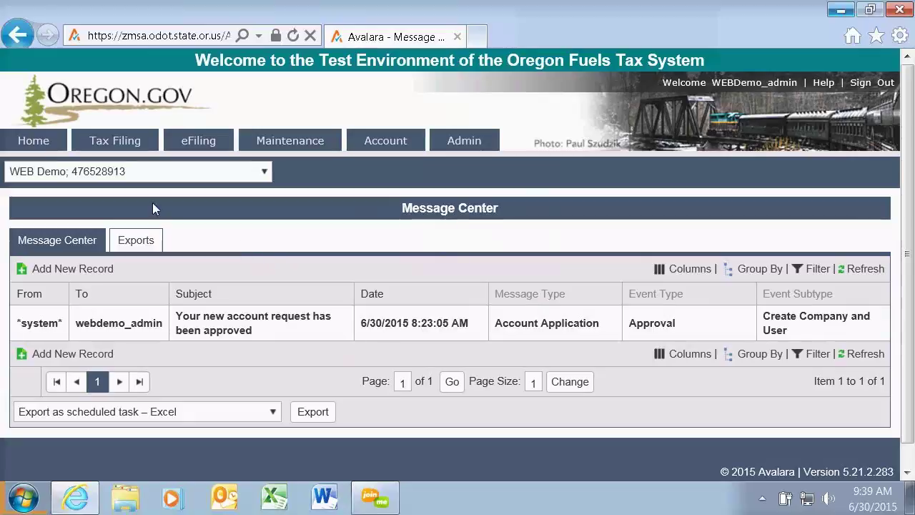
Go from Home through the Message Center to the empty System Activity log.
{"action": "left_click", "coordinate": [30, 145]}
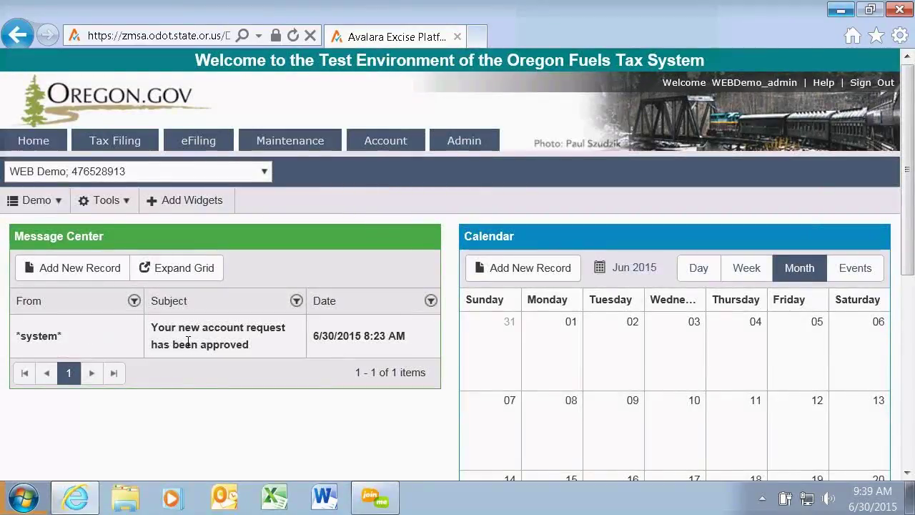
{"action": "mouse_move", "coordinate": [466, 151]}
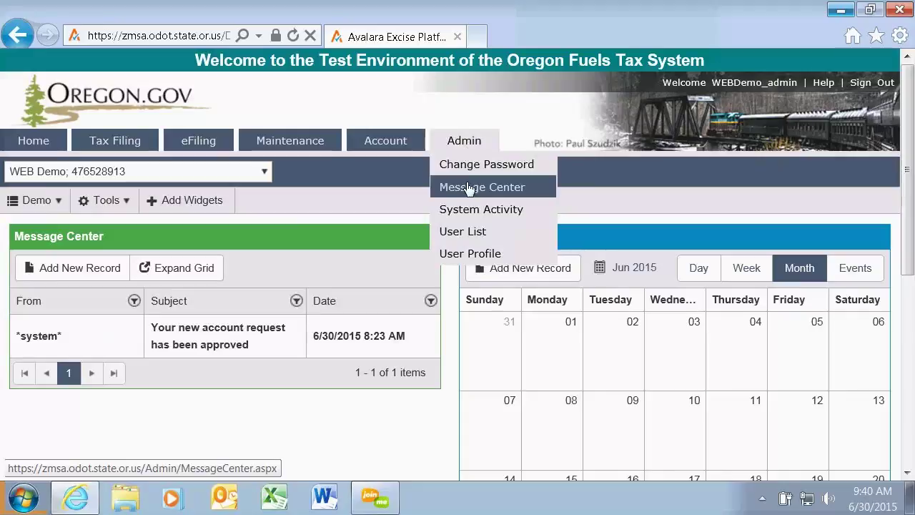
{"action": "left_click", "coordinate": [468, 187]}
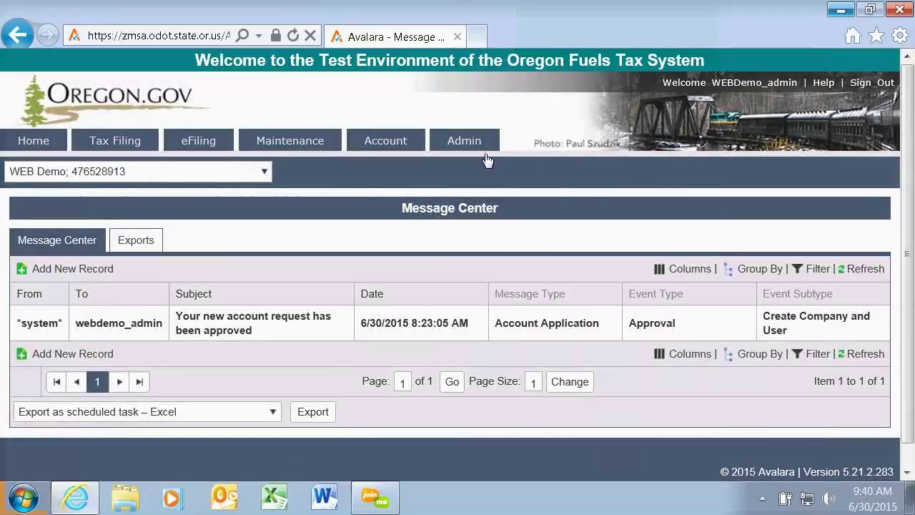
{"action": "mouse_move", "coordinate": [472, 145]}
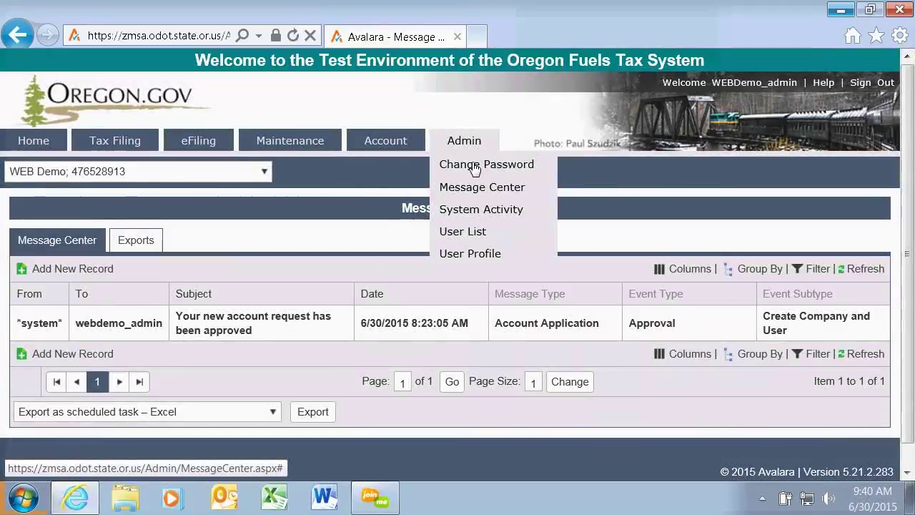
{"action": "left_click", "coordinate": [478, 213]}
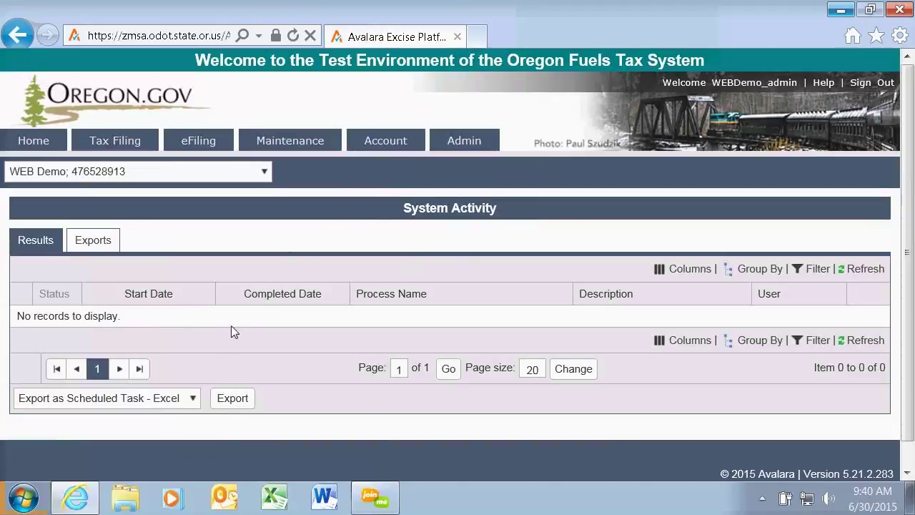
{"action": "mouse_move", "coordinate": [466, 149]}
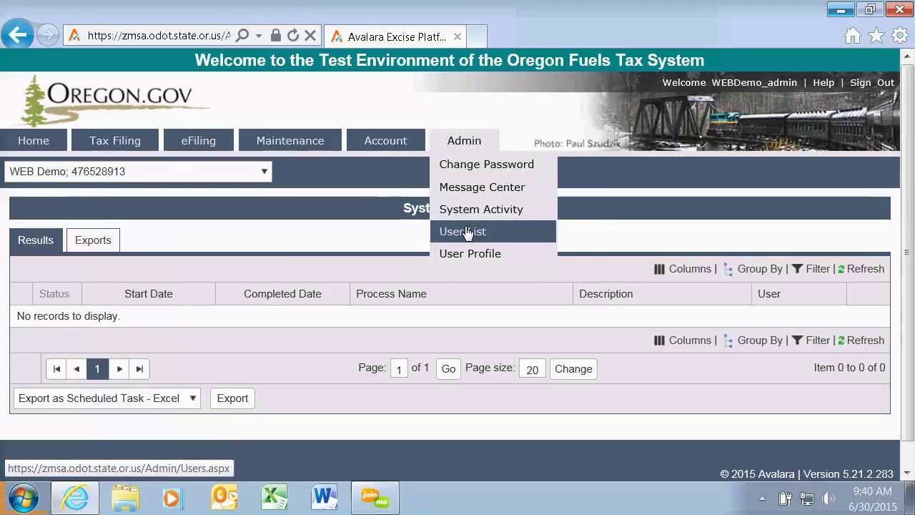
Open the User List and start a new user with company preset to WEB Demo.
{"action": "left_click", "coordinate": [465, 232]}
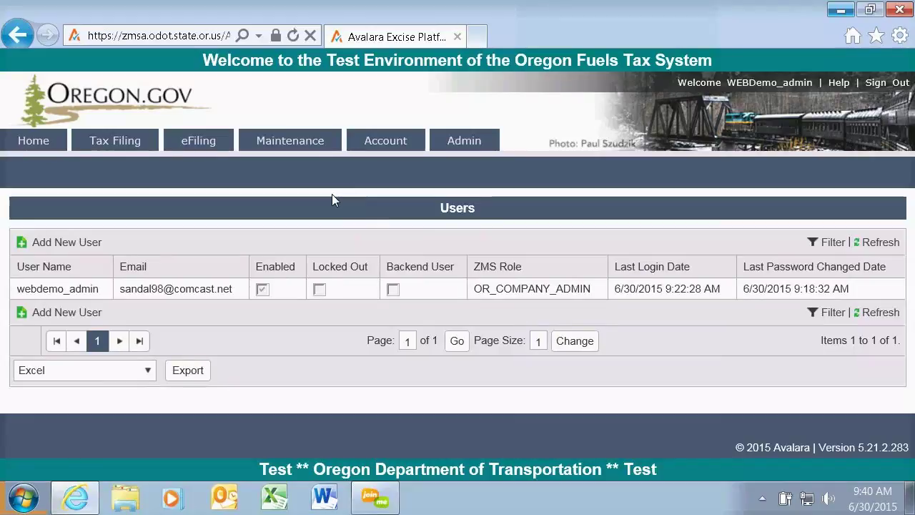
{"action": "left_click", "coordinate": [87, 243]}
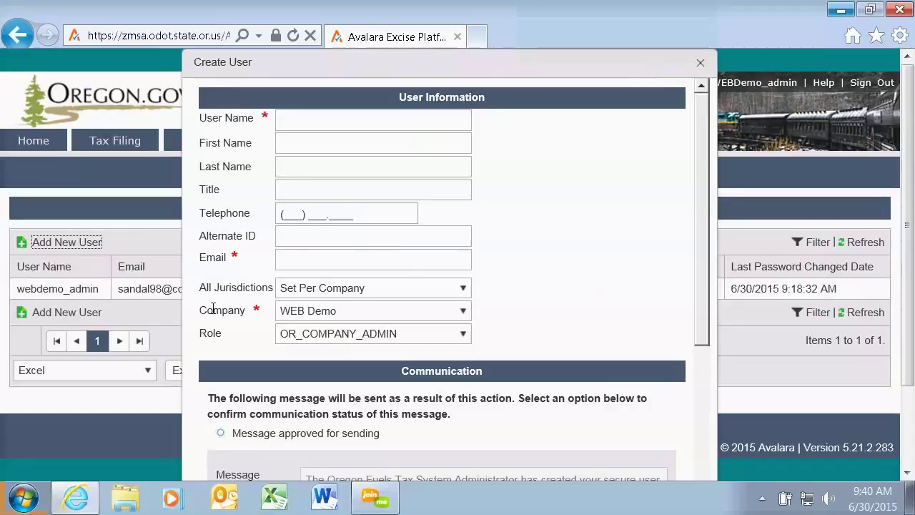
Enter the new user's user name and e-mail address in the Create User form.
{"action": "left_click", "coordinate": [290, 120]}
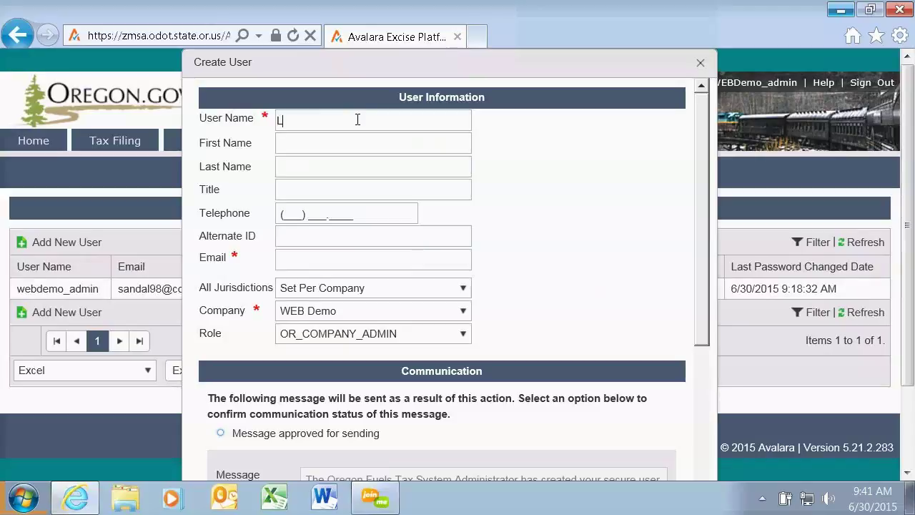
{"action": "type", "text": "aMC"}
{"action": "key", "text": "Tab"}
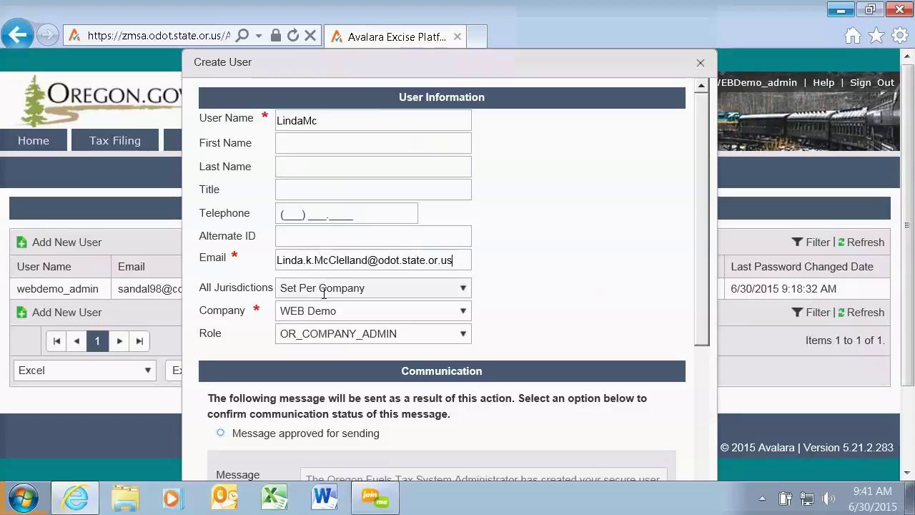
{"action": "scroll", "coordinate": [557, 204], "scroll_direction": "down", "scroll_amount": 2}
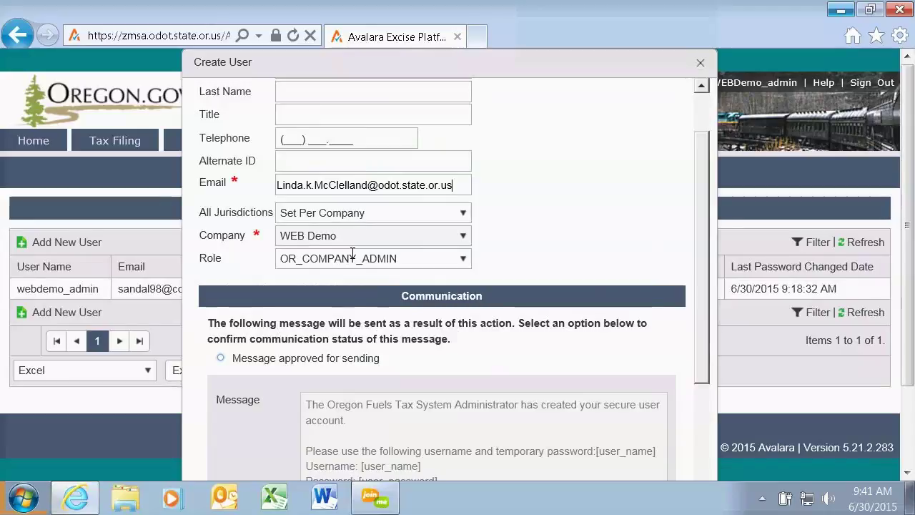
Keep role OR_COMPANY_ADMIN, approve the welcome message for sending, and submit the user.
{"action": "left_click", "coordinate": [463, 262]}
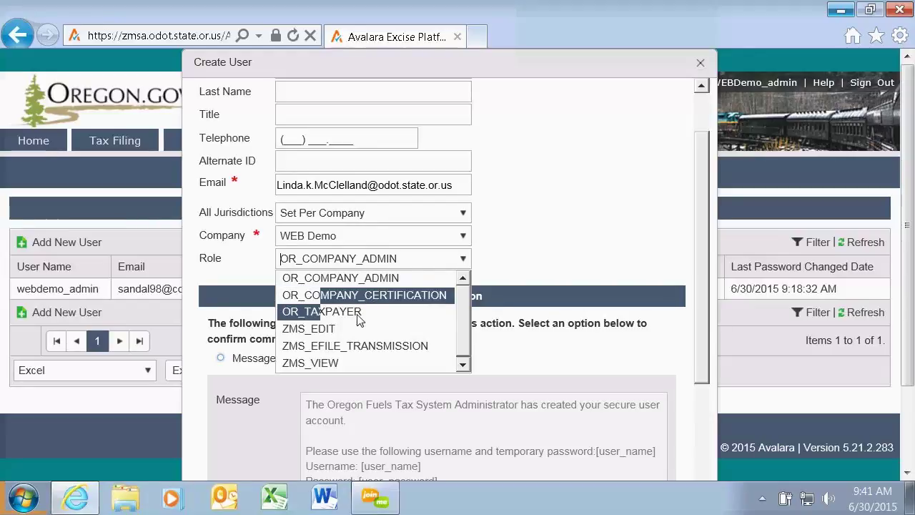
{"action": "left_click", "coordinate": [358, 278]}
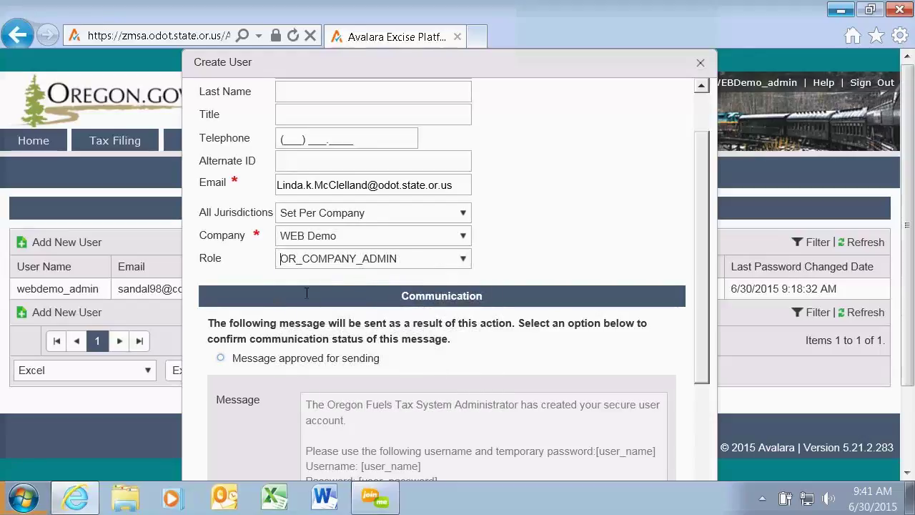
{"action": "left_click_drag", "start_coordinate": [709, 163], "coordinate": [703, 220]}
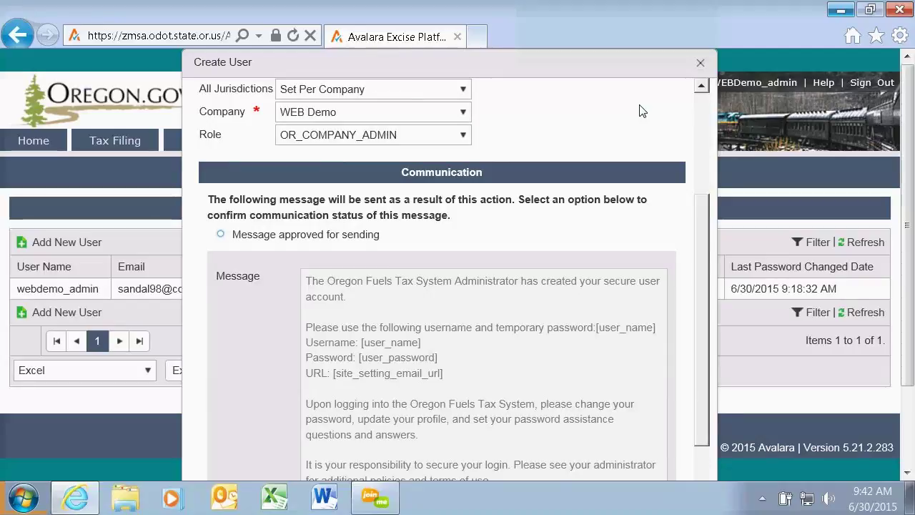
{"action": "left_click_drag", "start_coordinate": [701, 217], "coordinate": [700, 254]}
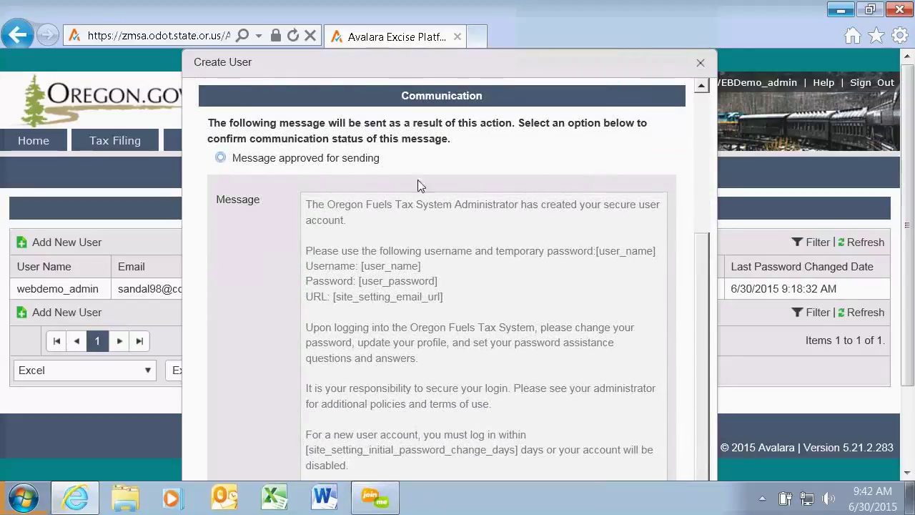
{"action": "left_click_drag", "start_coordinate": [697, 285], "coordinate": [693, 168]}
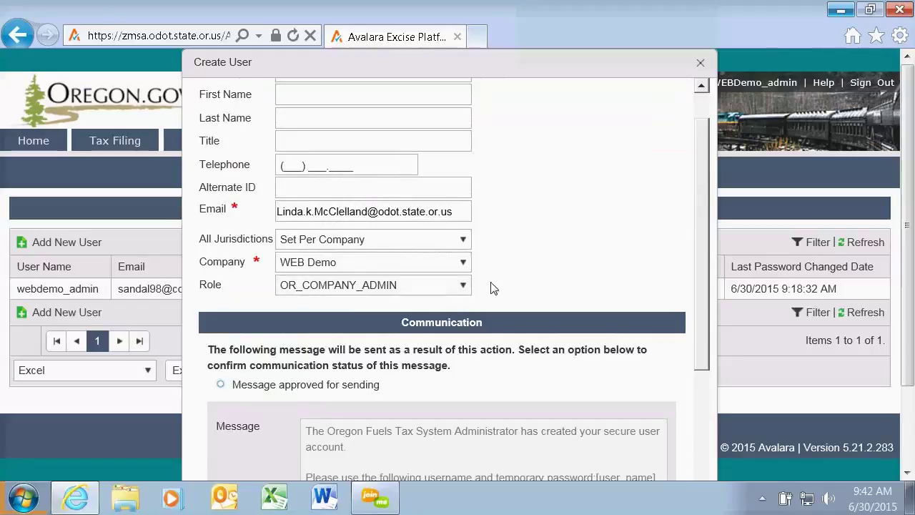
{"action": "left_click_drag", "start_coordinate": [701, 215], "coordinate": [703, 326]}
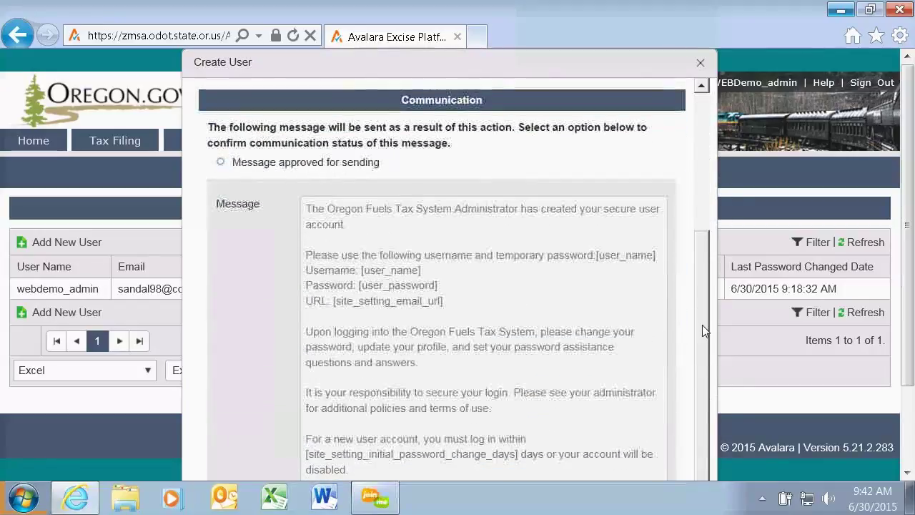
{"action": "left_click", "coordinate": [222, 164]}
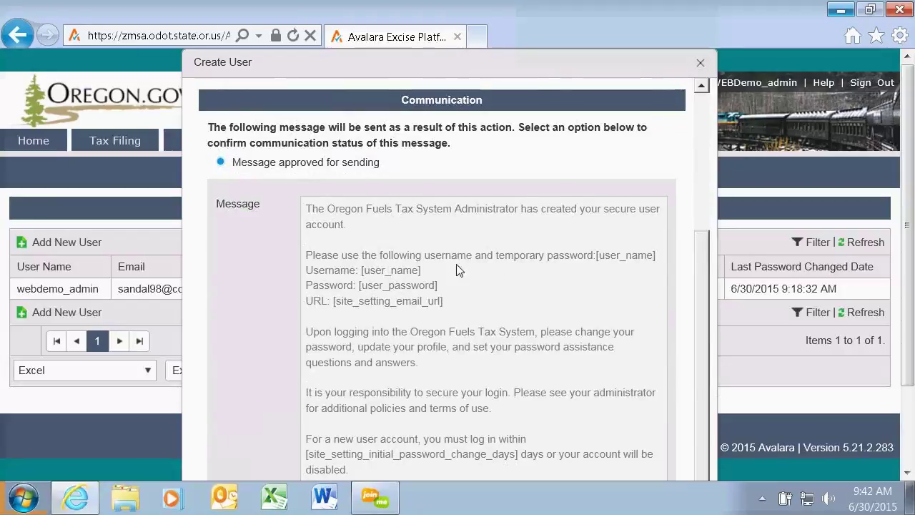
{"action": "left_click_drag", "start_coordinate": [700, 250], "coordinate": [662, 382]}
{"action": "left_click", "coordinate": [441, 469]}
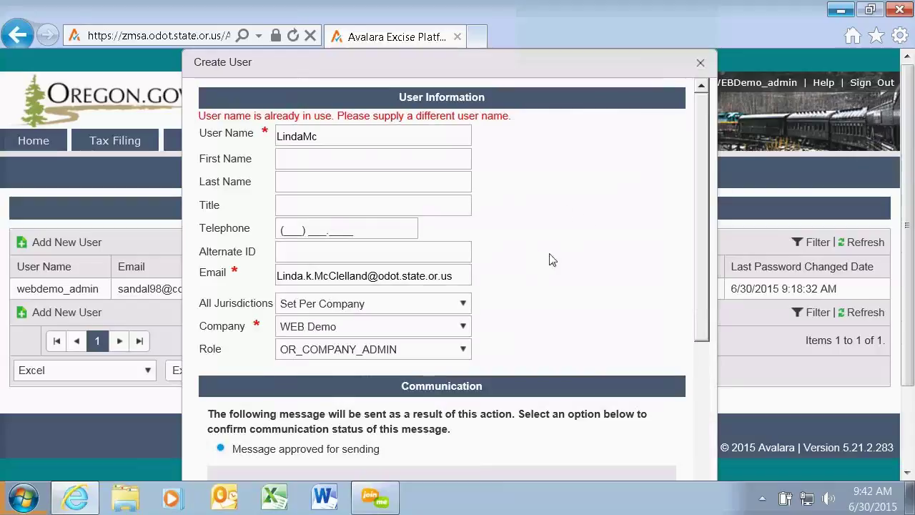
Fix the duplicate user name by ending it with 'Demo', create the user, dismiss the confirmation.
{"action": "left_click", "coordinate": [307, 136]}
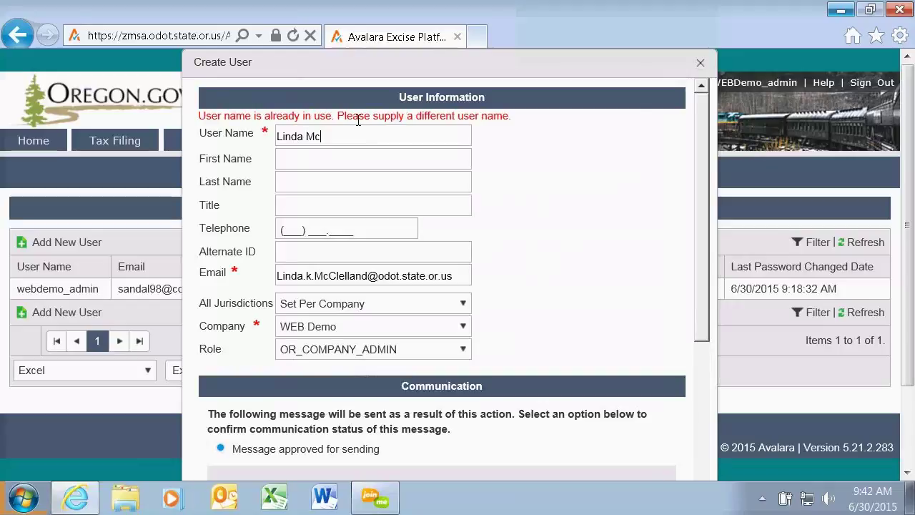
{"action": "key", "text": "Left"}
{"action": "key", "text": "Left"}
{"action": "key", "text": "shift+End"}
{"action": "key", "text": "Delete"}
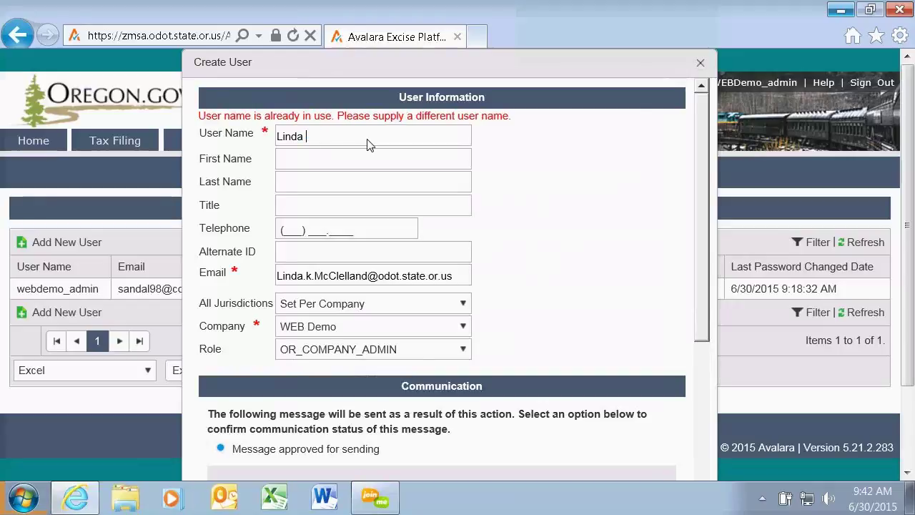
{"action": "type", "text": "Demo"}
{"action": "scroll", "coordinate": [623, 308], "scroll_direction": "down", "scroll_amount": 5}
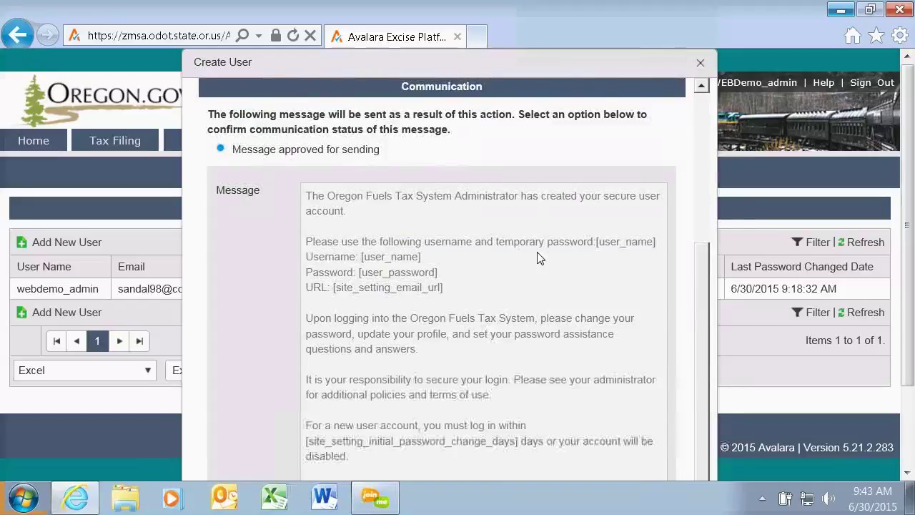
{"action": "scroll", "coordinate": [511, 358], "scroll_direction": "down", "scroll_amount": 3}
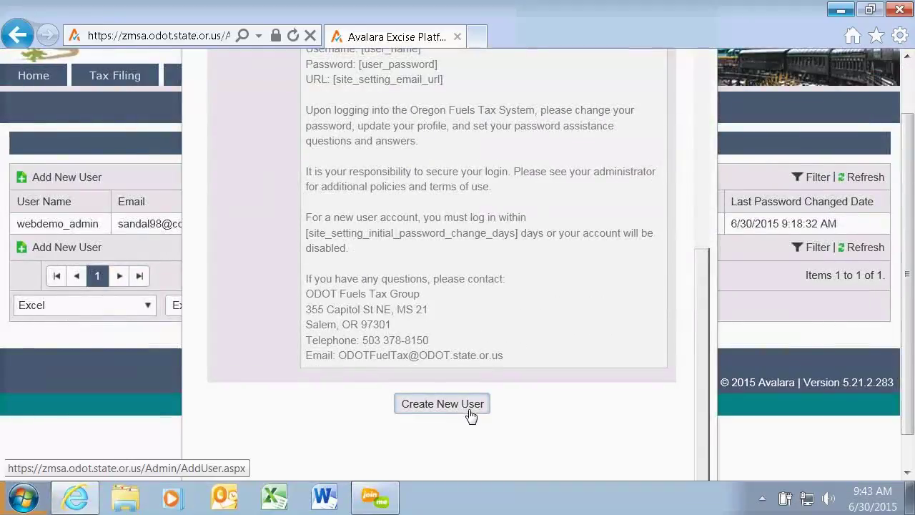
{"action": "left_click", "coordinate": [442, 403]}
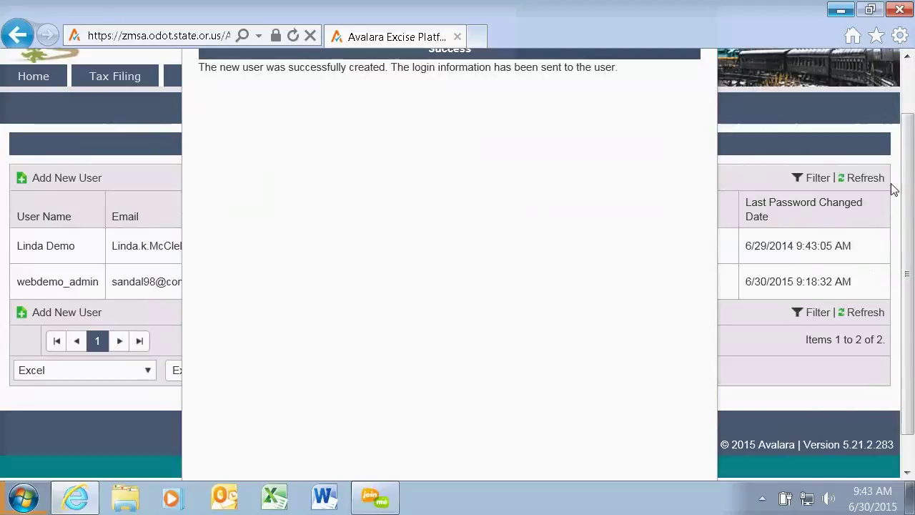
{"action": "left_click_drag", "start_coordinate": [909, 203], "coordinate": [908, 161]}
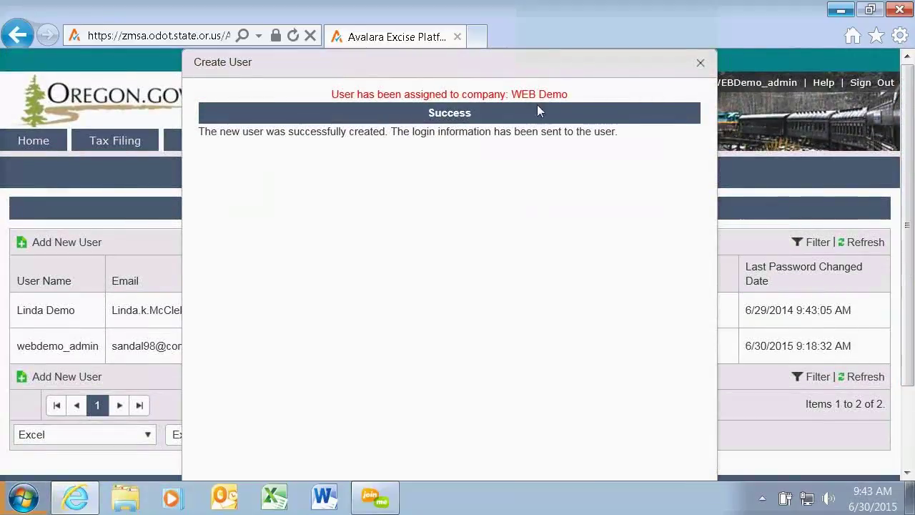
{"action": "left_click", "coordinate": [700, 63]}
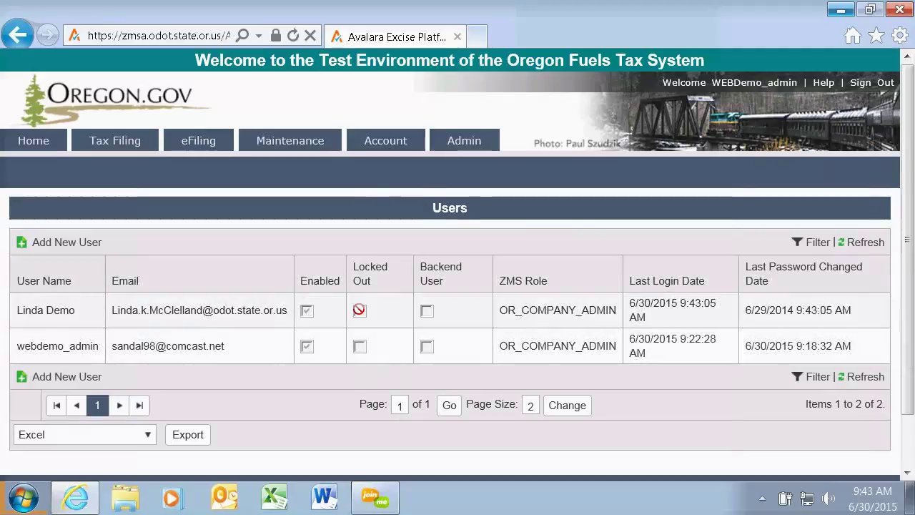
Uncheck Enabled in the new user's details, update the record, and close the dialog.
{"action": "left_click", "coordinate": [253, 312]}
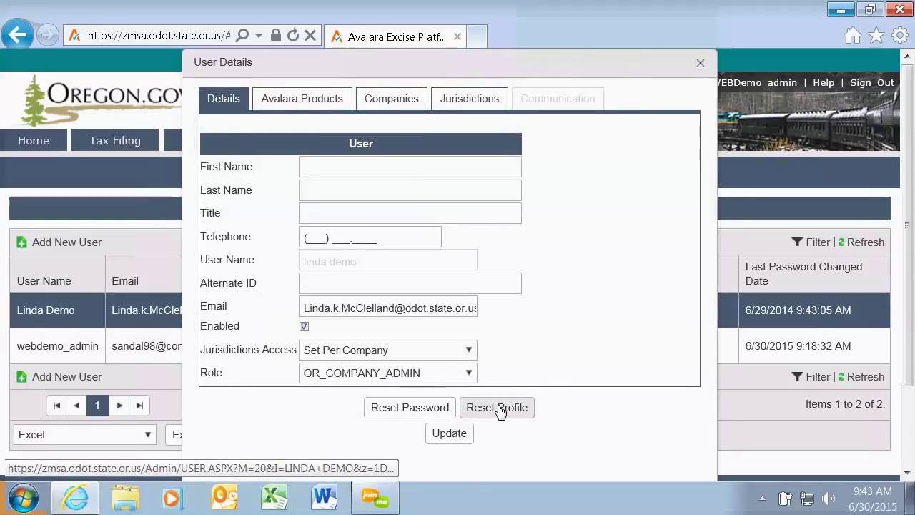
{"action": "left_click", "coordinate": [304, 328]}
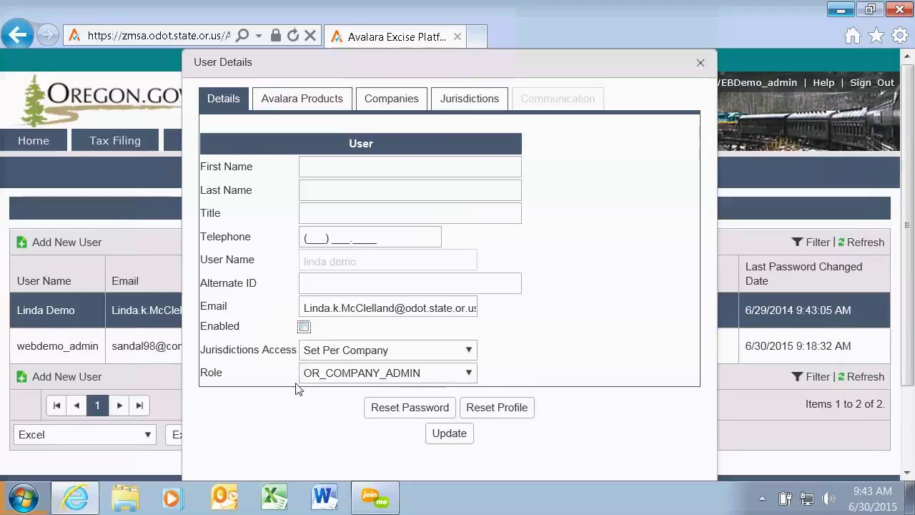
{"action": "left_click", "coordinate": [448, 437]}
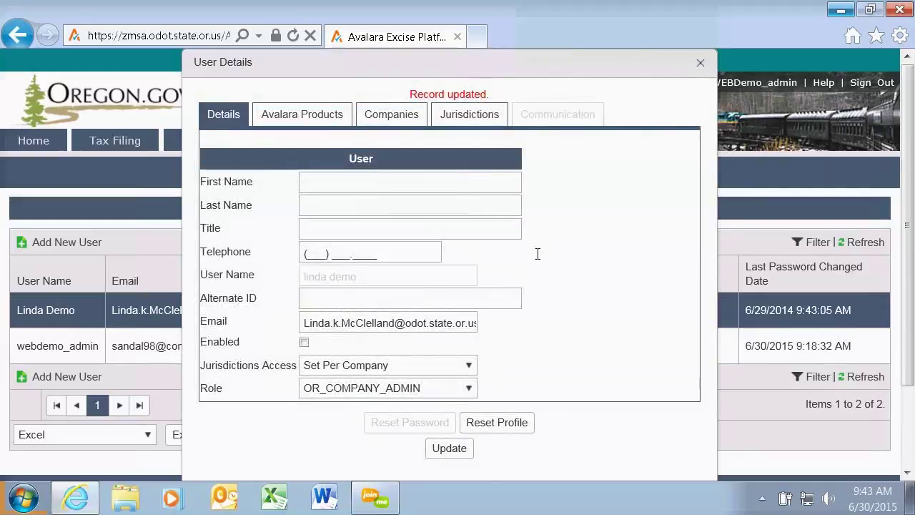
{"action": "left_click", "coordinate": [701, 63]}
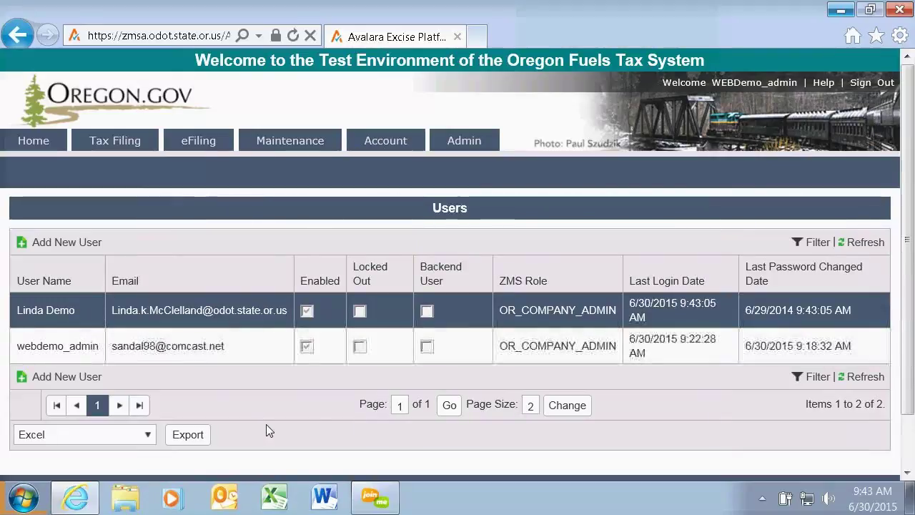
{"action": "mouse_move", "coordinate": [460, 146]}
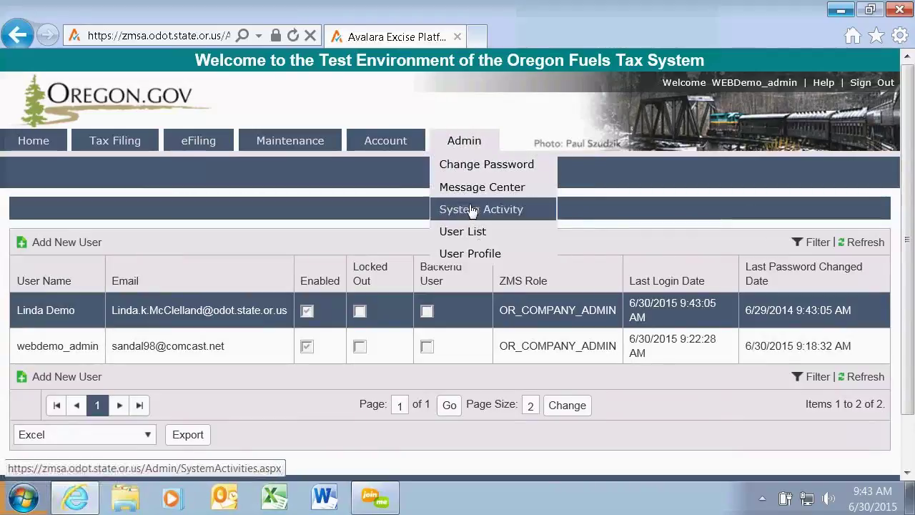
Open Admin > User Profile and unlock it, retyping the current password after a wrong attempt.
{"action": "left_click", "coordinate": [461, 254]}
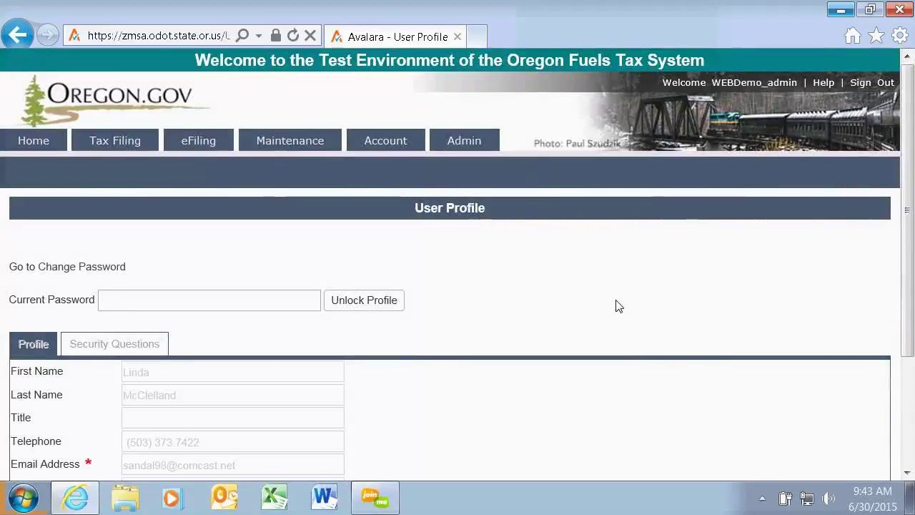
{"action": "scroll", "coordinate": [601, 282], "scroll_direction": "down", "scroll_amount": 1}
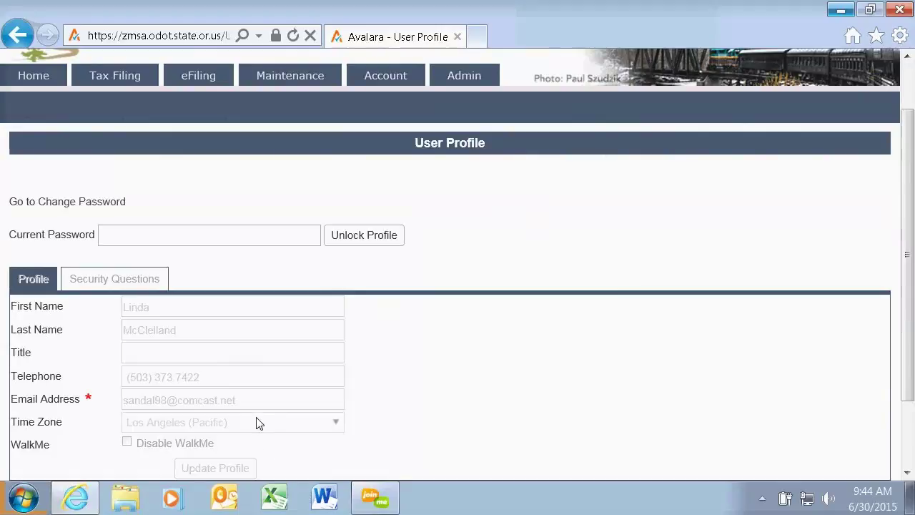
{"action": "left_click", "coordinate": [159, 226]}
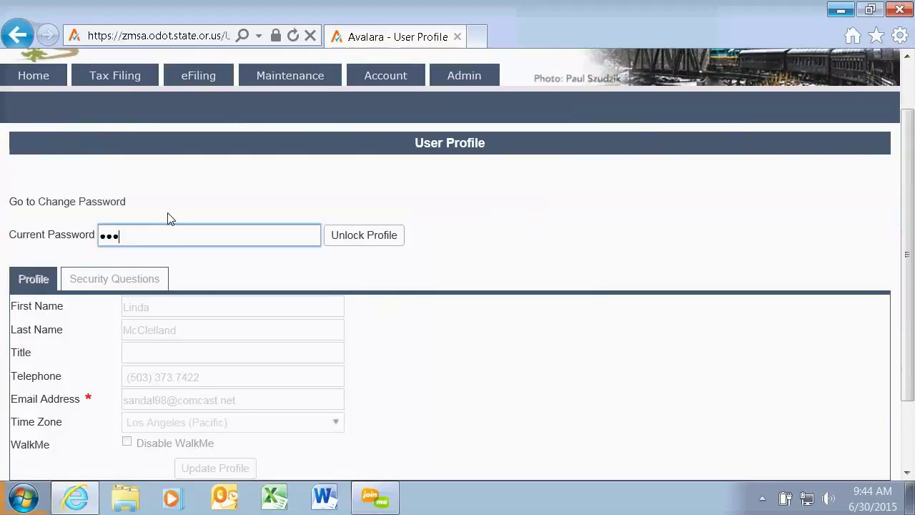
{"action": "type", "text": "••••••••"}
{"action": "left_click", "coordinate": [381, 237]}
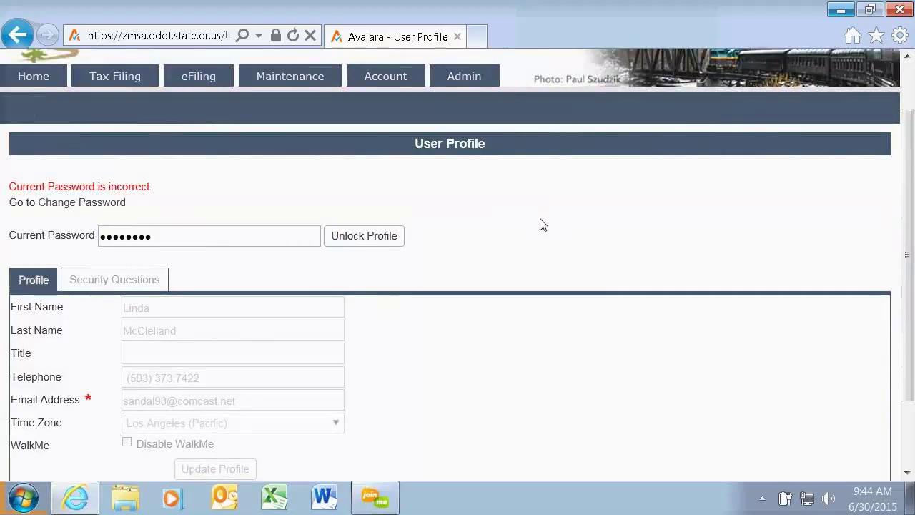
{"action": "scroll", "coordinate": [563, 226], "scroll_direction": "down", "scroll_amount": 2}
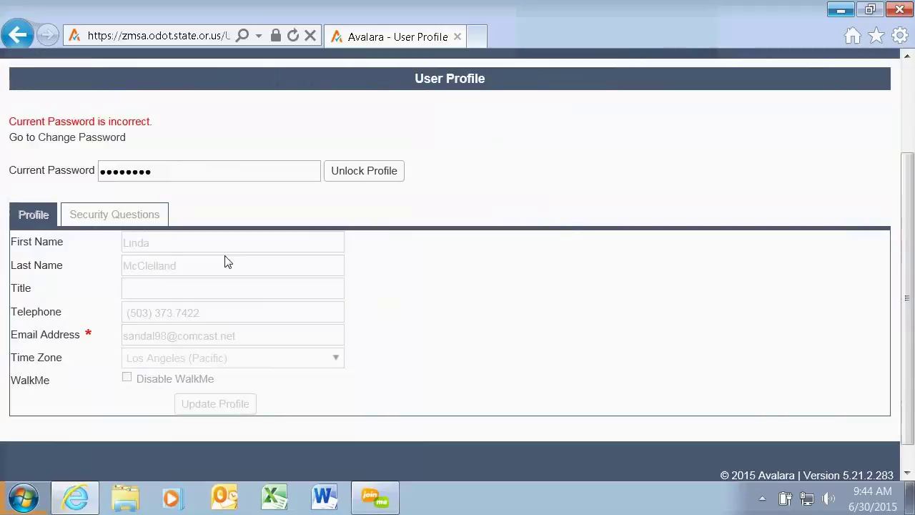
{"action": "left_click_drag", "start_coordinate": [184, 172], "coordinate": [2, 168]}
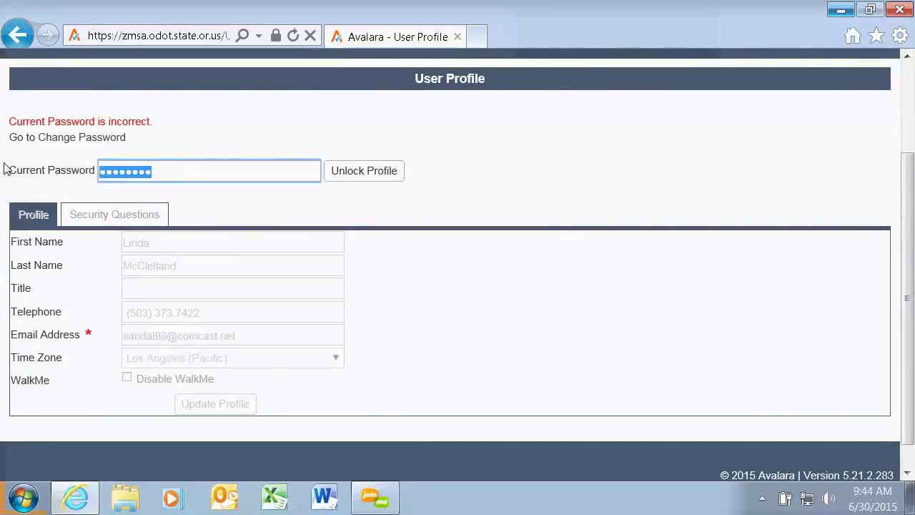
{"action": "type", "text": "p"}
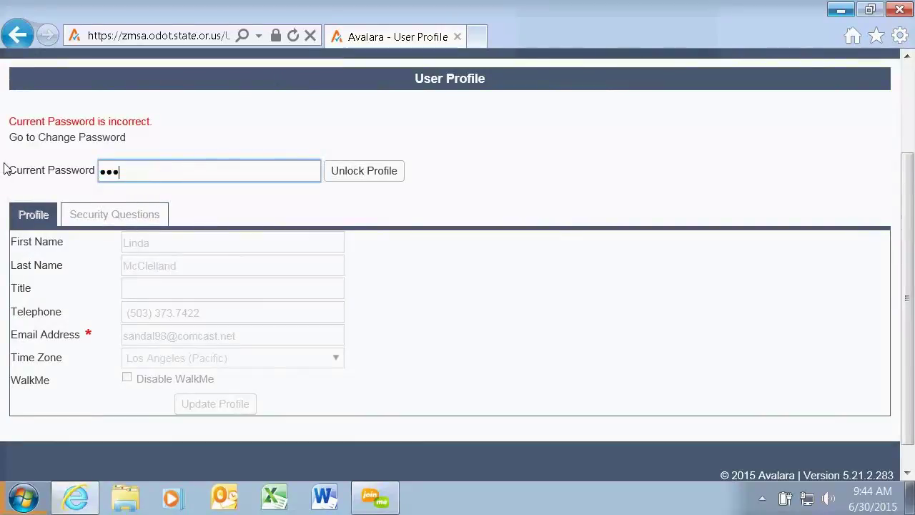
{"action": "type", "text": "asswo"}
{"action": "left_click", "coordinate": [369, 171]}
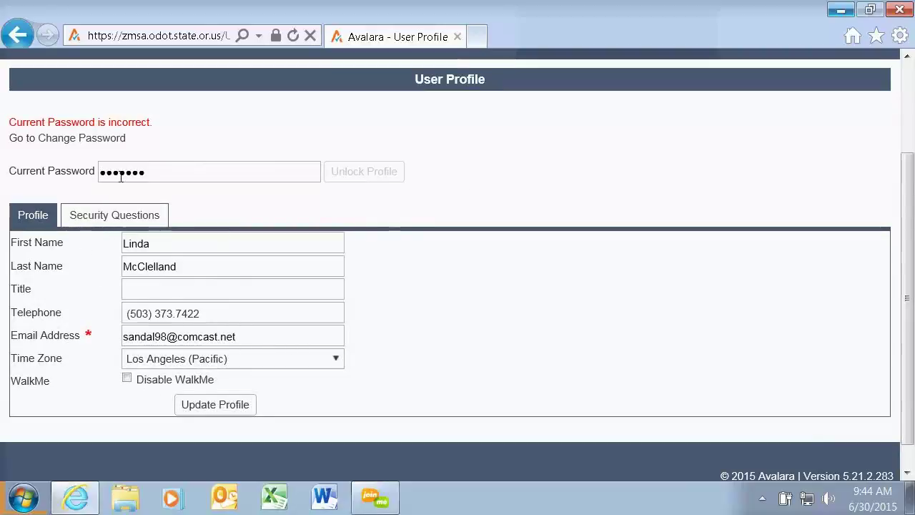
Review the Security Questions tab, then return to Profile and update the profile.
{"action": "left_click", "coordinate": [105, 224]}
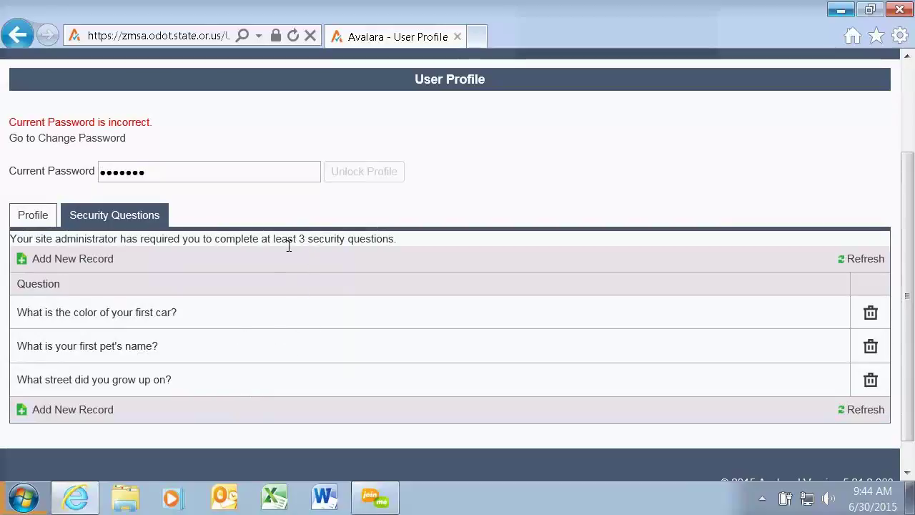
{"action": "left_click", "coordinate": [42, 219]}
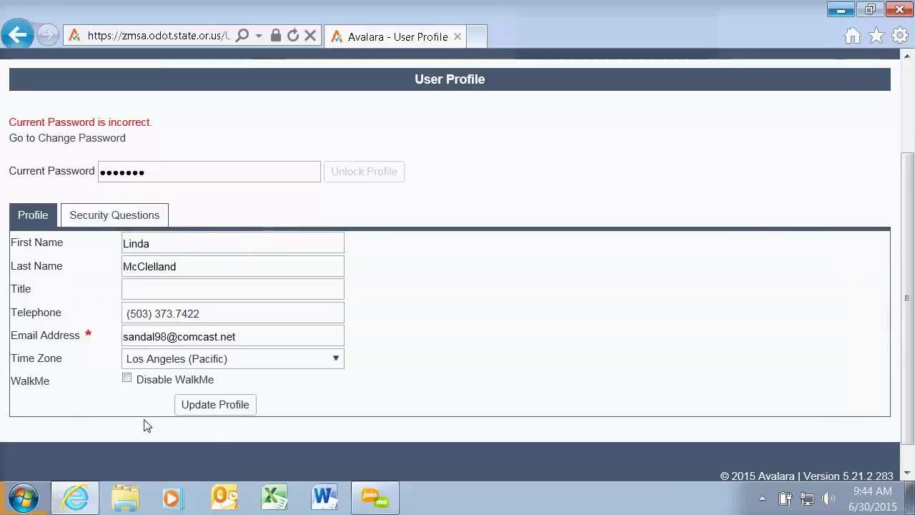
{"action": "left_click", "coordinate": [214, 405]}
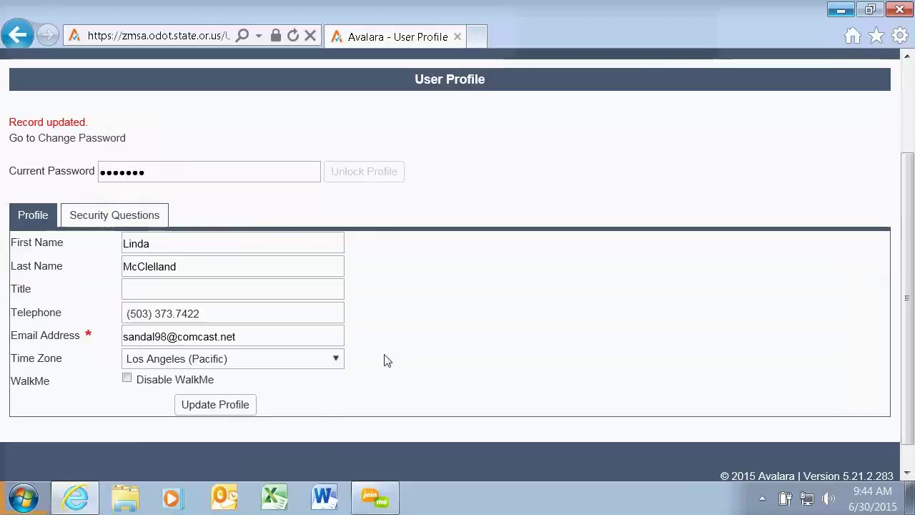
{"action": "scroll", "coordinate": [654, 231], "scroll_direction": "up", "scroll_amount": 3}
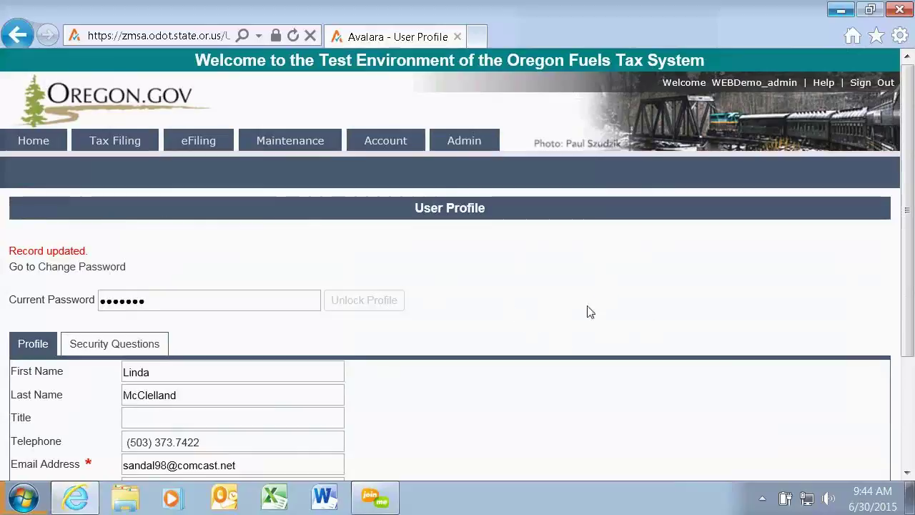
Sign out, request Password Assistance for the admin user name, and submit the security answers.
{"action": "left_click", "coordinate": [871, 83]}
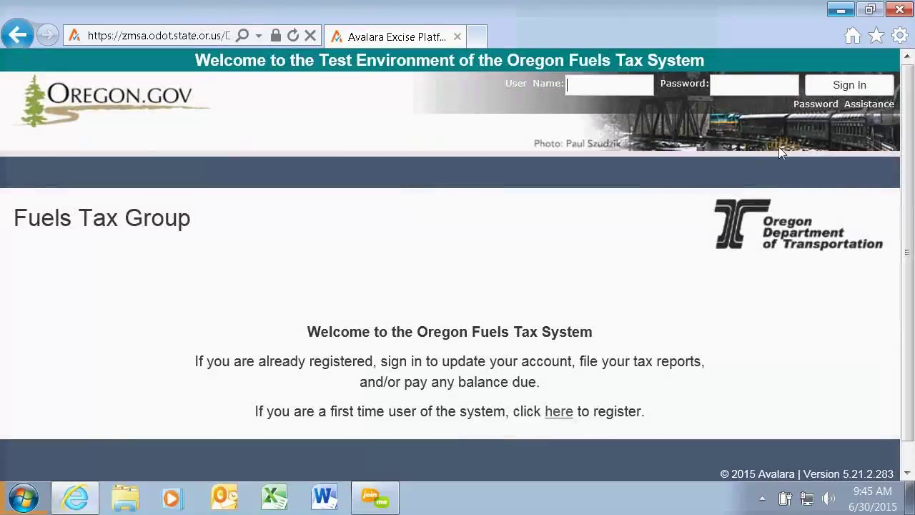
{"action": "left_click", "coordinate": [815, 104]}
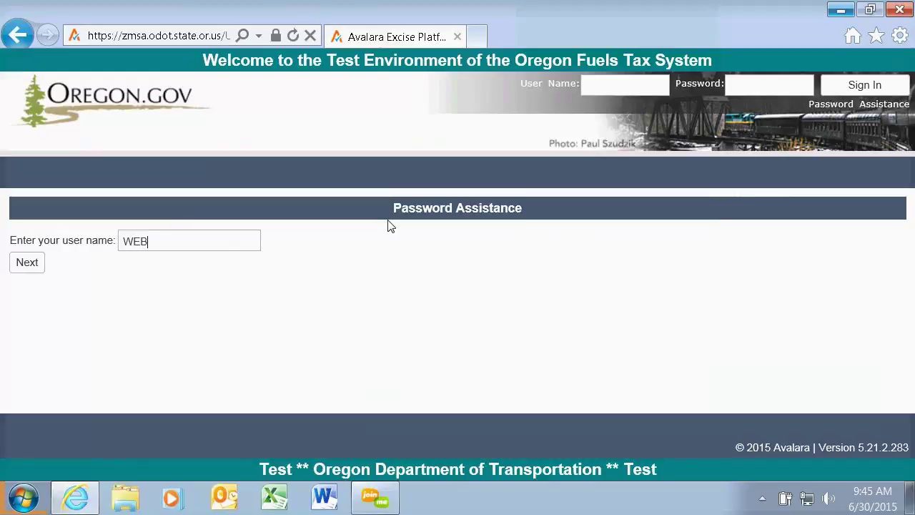
{"action": "type", "text": "mo"}
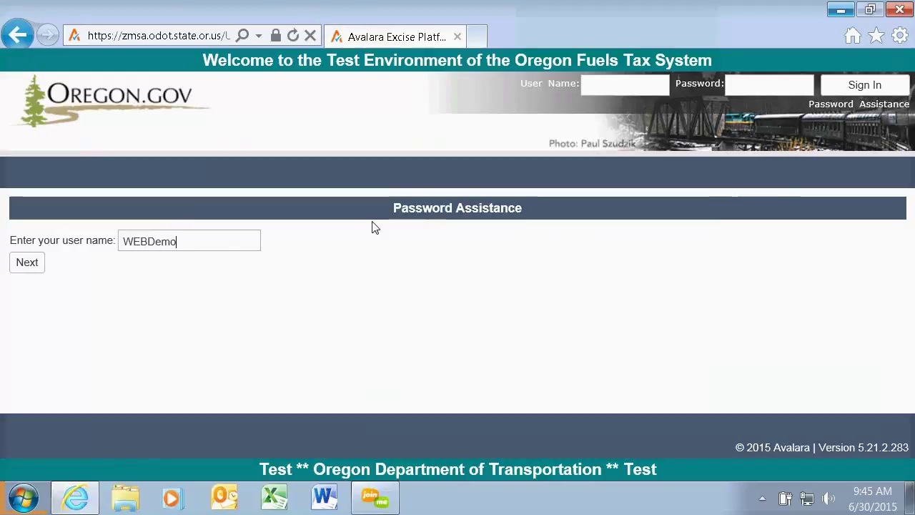
{"action": "left_click", "coordinate": [22, 263]}
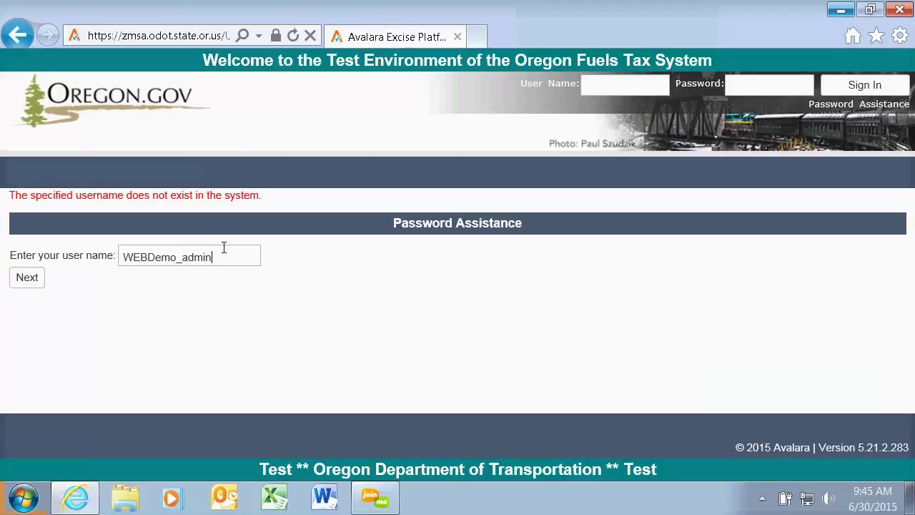
{"action": "left_click", "coordinate": [17, 282]}
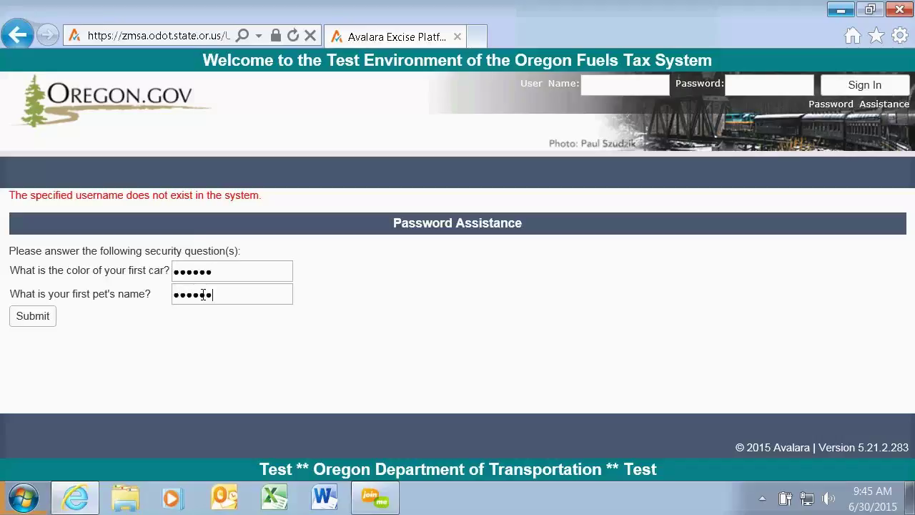
{"action": "left_click", "coordinate": [30, 319]}
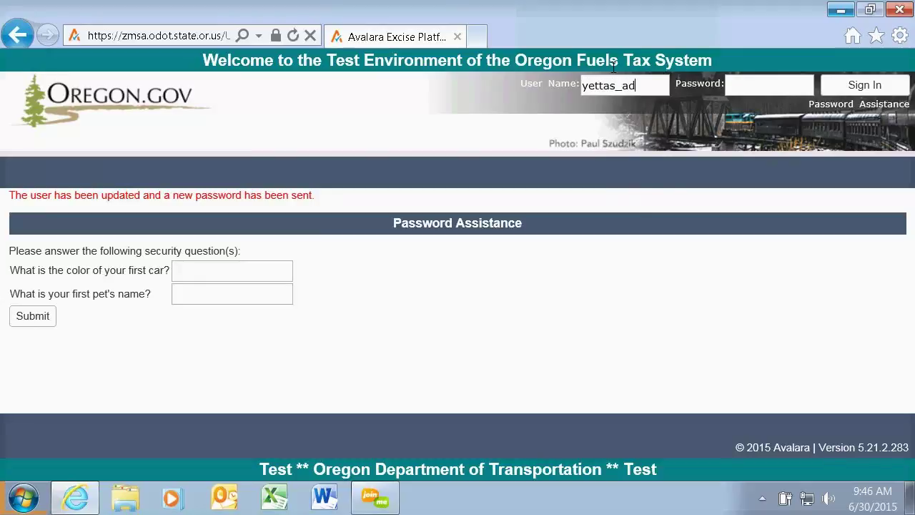
Sign in with the admin user name and password from the header fields.
{"action": "type", "text": "in"}
{"action": "left_click", "coordinate": [739, 81]}
{"action": "type", "text": "•••••••"}
{"action": "left_click", "coordinate": [860, 84]}
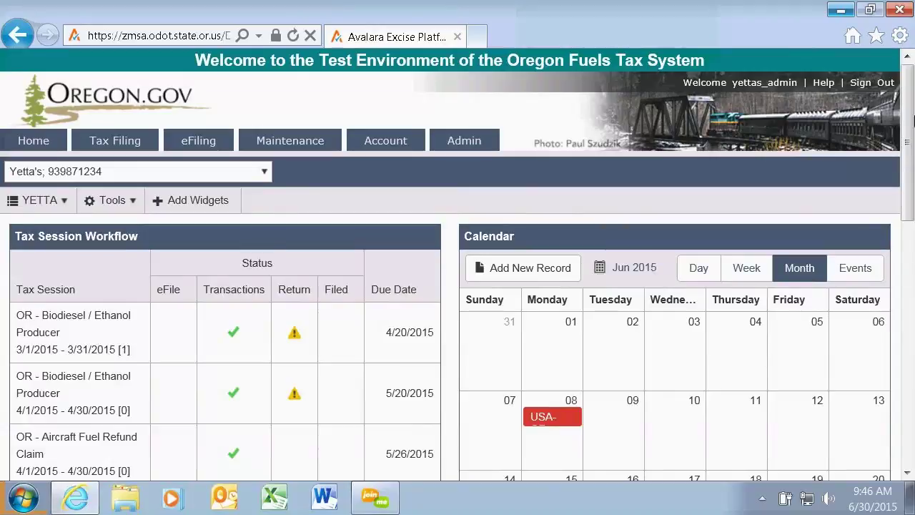
Scroll through the dashboard's tax session list with due dates and the June 2015 calendar.
{"action": "left_click_drag", "start_coordinate": [910, 88], "coordinate": [908, 161]}
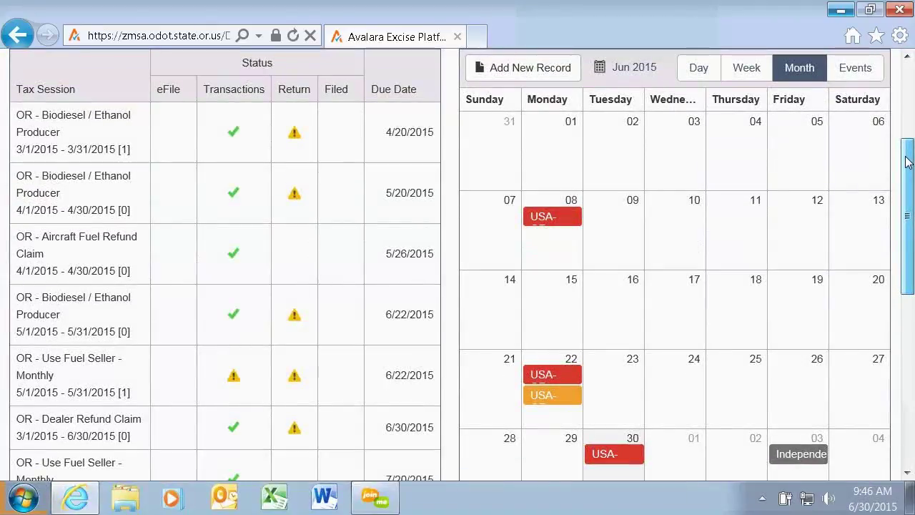
{"action": "left_click_drag", "start_coordinate": [907, 161], "coordinate": [911, 309]}
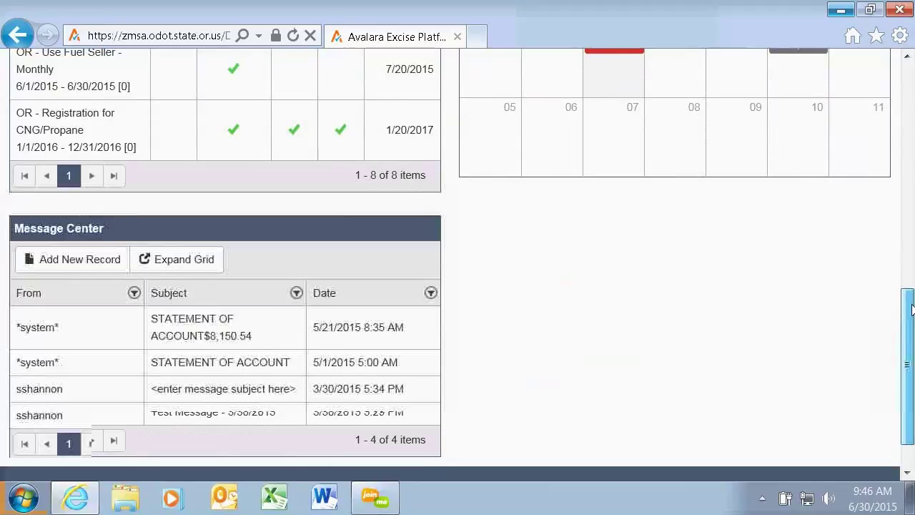
{"action": "left_click_drag", "start_coordinate": [911, 309], "coordinate": [908, 211]}
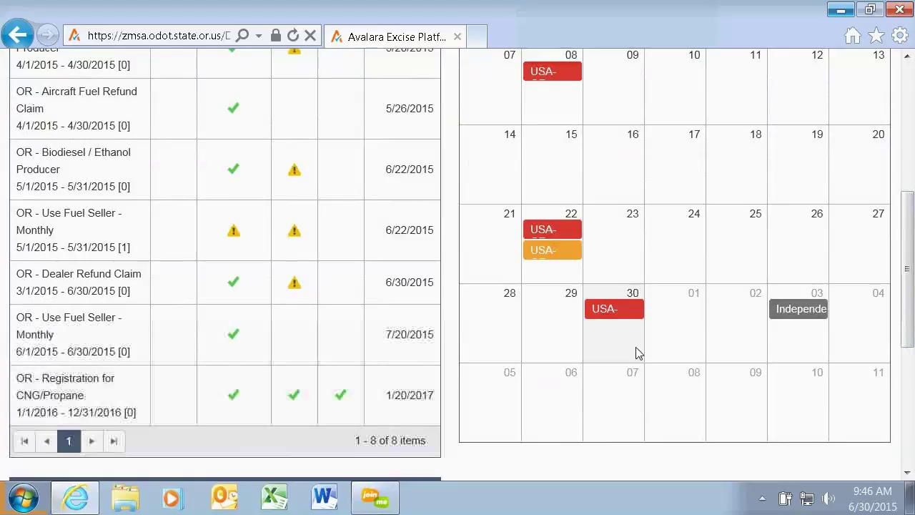
{"action": "left_click_drag", "start_coordinate": [907, 265], "coordinate": [906, 213]}
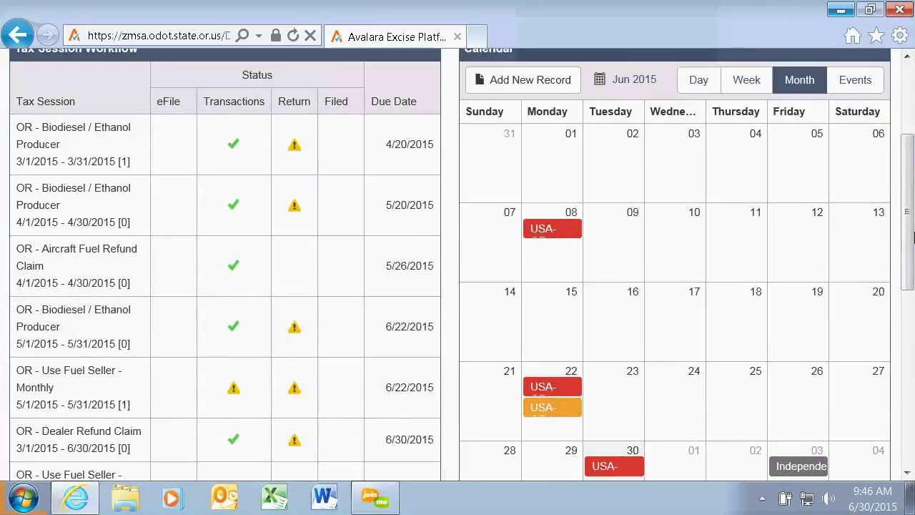
{"action": "left_click_drag", "start_coordinate": [907, 235], "coordinate": [907, 143]}
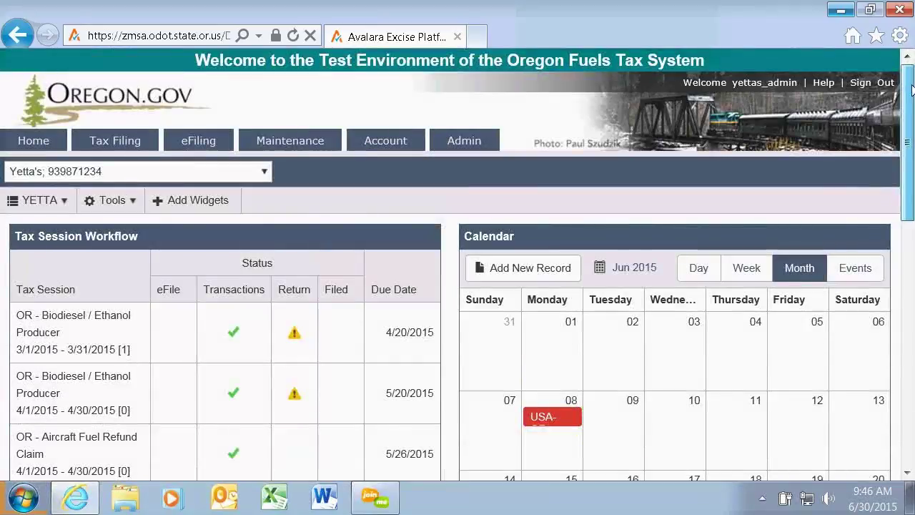
{"action": "scroll", "coordinate": [505, 322], "scroll_direction": "down", "scroll_amount": 3}
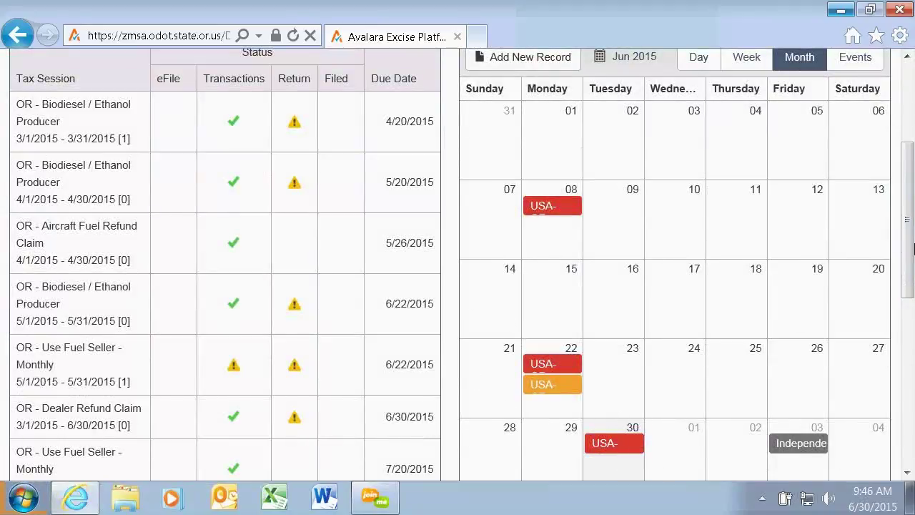
{"action": "scroll", "coordinate": [910, 245], "scroll_direction": "up", "scroll_amount": 3}
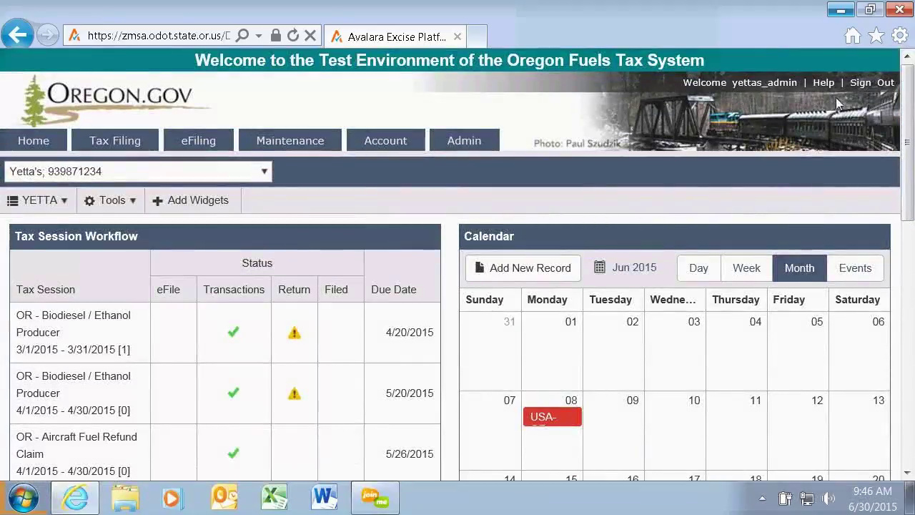
{"action": "mouse_move", "coordinate": [123, 128]}
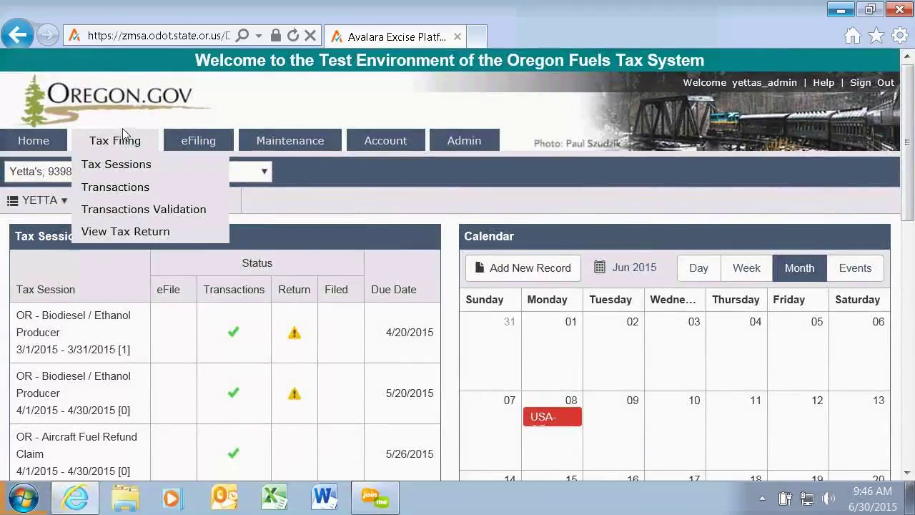
Open Tax Sessions, set the status filter to All, then back to Open.
{"action": "left_click", "coordinate": [113, 169]}
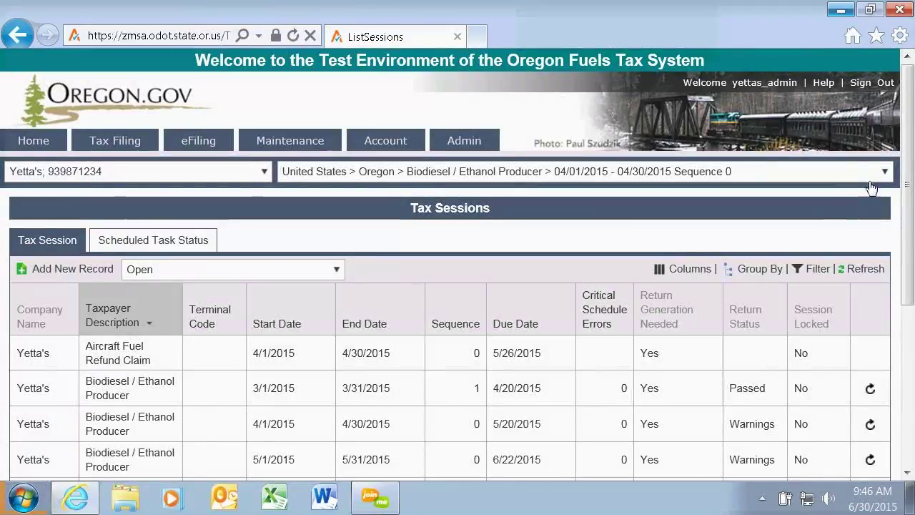
{"action": "left_click_drag", "start_coordinate": [908, 153], "coordinate": [912, 247]}
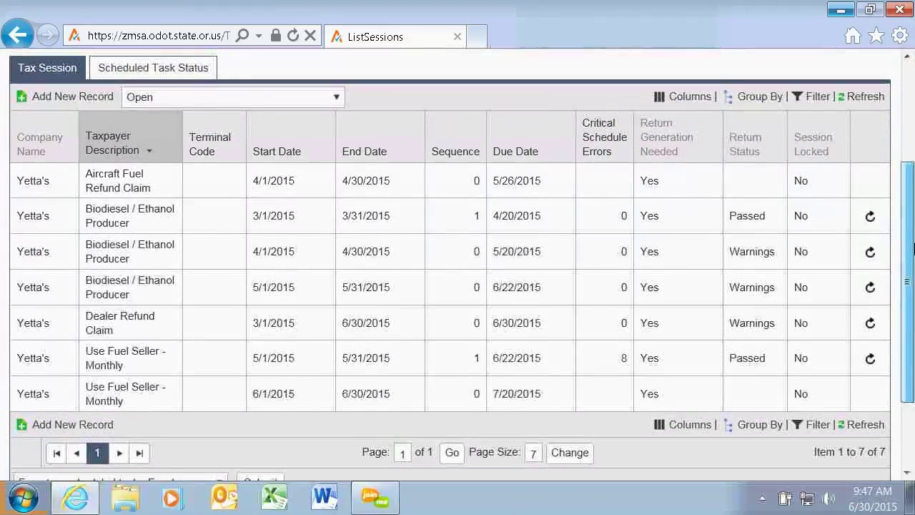
{"action": "left_click", "coordinate": [339, 97]}
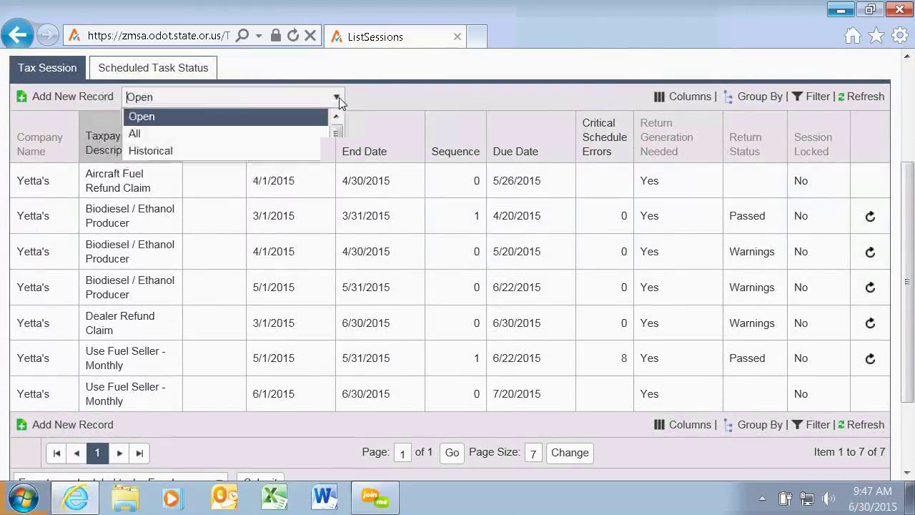
{"action": "left_click", "coordinate": [135, 136]}
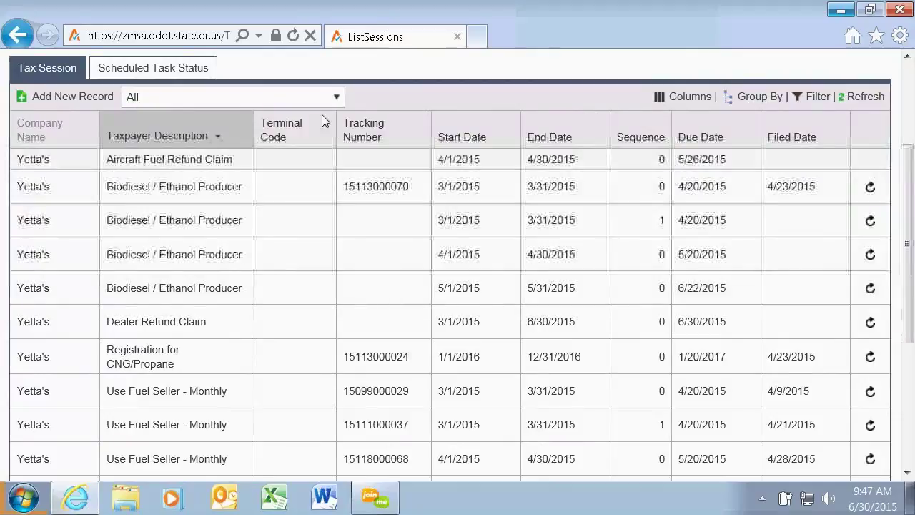
{"action": "left_click", "coordinate": [335, 95]}
{"action": "left_click", "coordinate": [220, 116]}
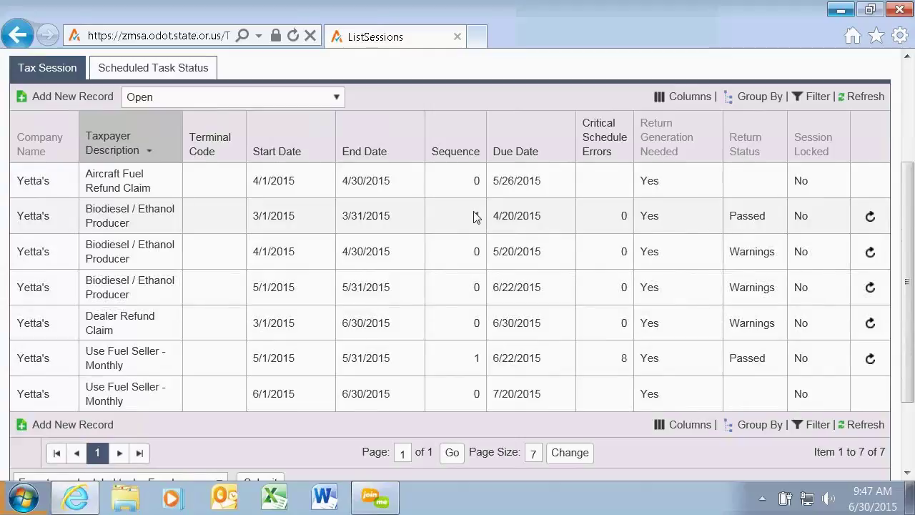
{"action": "left_click_drag", "start_coordinate": [909, 264], "coordinate": [909, 236]}
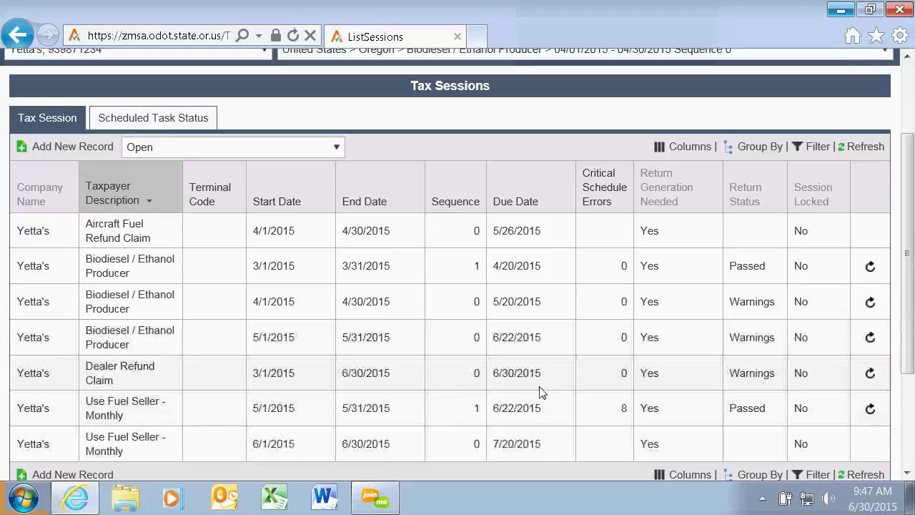
Show the context menu for the Use Fuel Seller - Monthly 5/1/2015 session.
{"action": "right_click", "coordinate": [355, 407]}
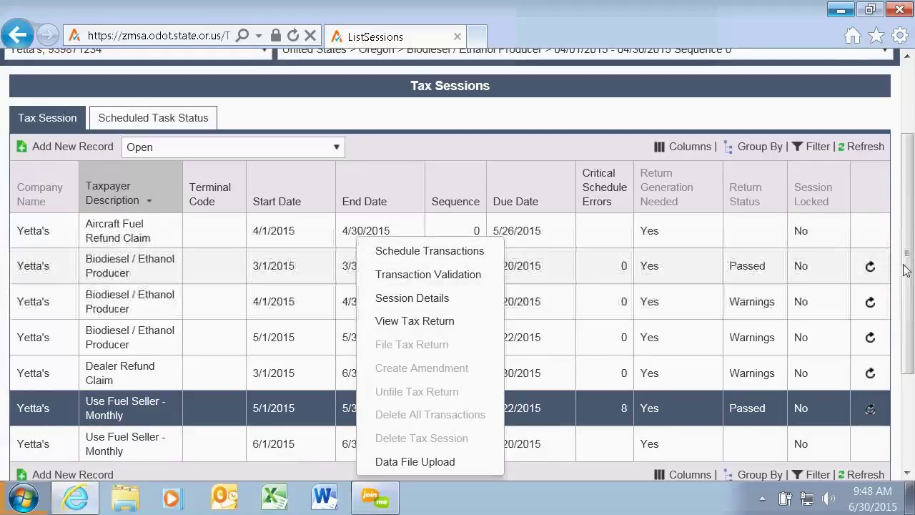
{"action": "left_click_drag", "start_coordinate": [908, 254], "coordinate": [910, 186]}
{"action": "mouse_move", "coordinate": [123, 140]}
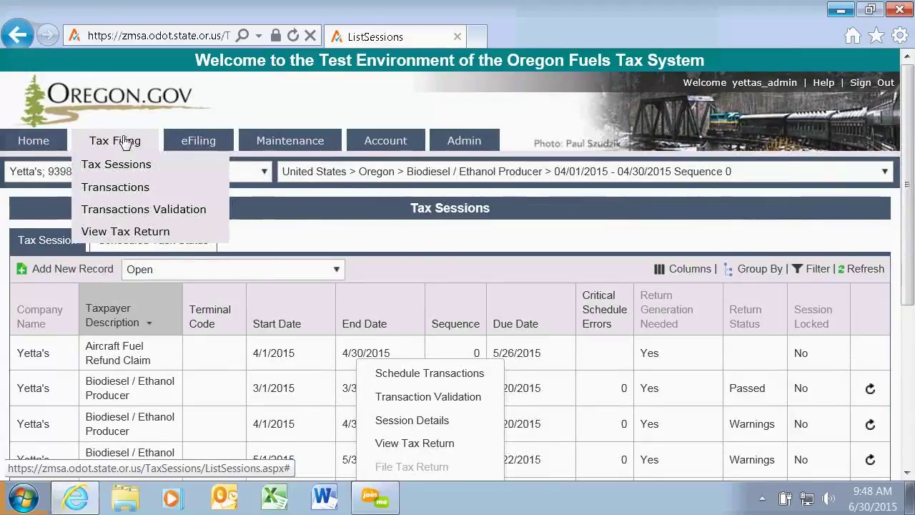
Open Schedule Transactions for the Use Fuel Seller 05/01/2015 Sequence 1 filing.
{"action": "left_click", "coordinate": [135, 189]}
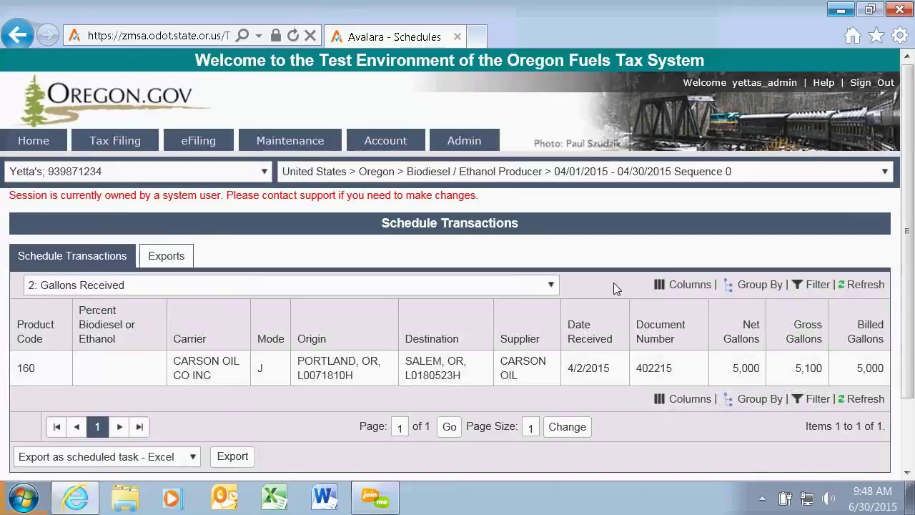
{"action": "left_click", "coordinate": [881, 172]}
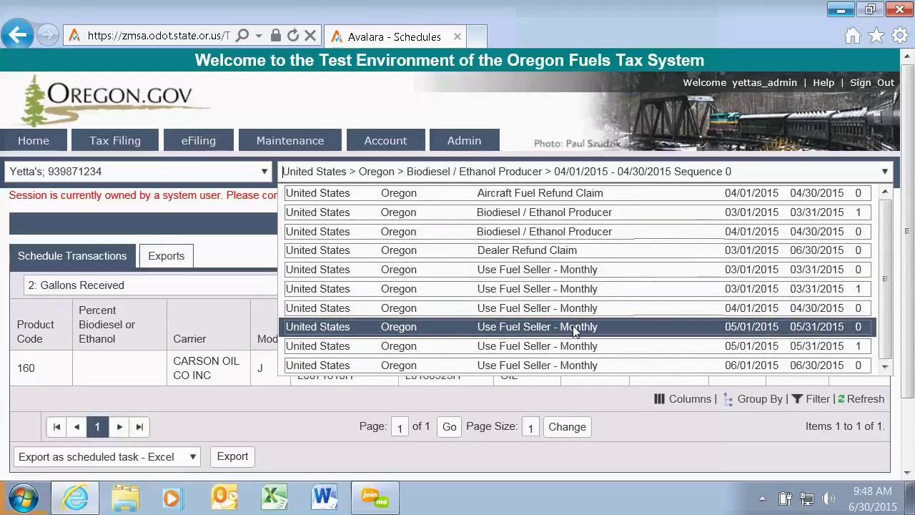
{"action": "left_click", "coordinate": [567, 346]}
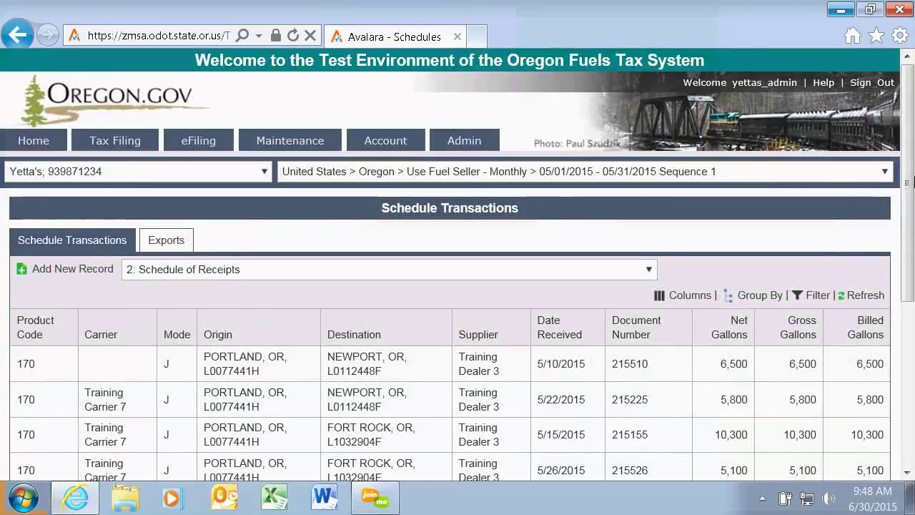
{"action": "left_click_drag", "start_coordinate": [909, 163], "coordinate": [912, 246]}
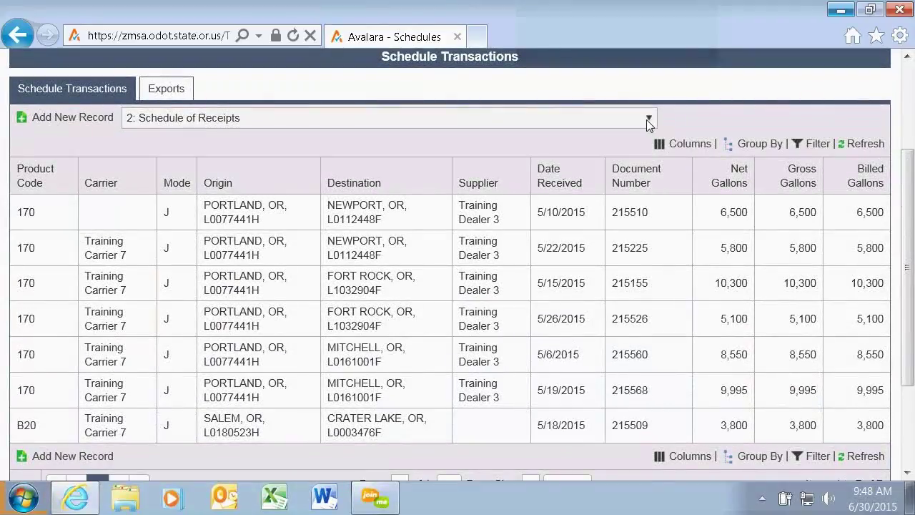
Show the 6RTL schedule, then switch to 6CRD Cardlock (Ex-Tax) disbursements.
{"action": "left_click", "coordinate": [647, 119]}
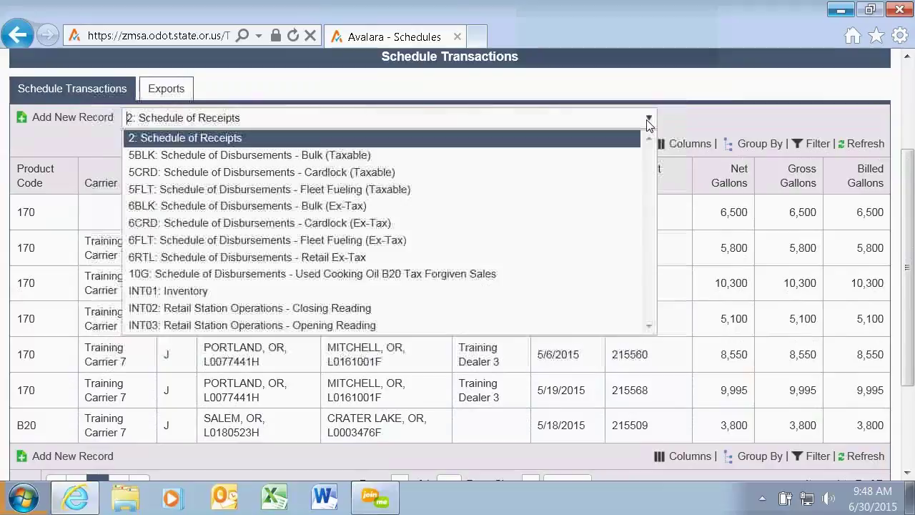
{"action": "left_click", "coordinate": [245, 257]}
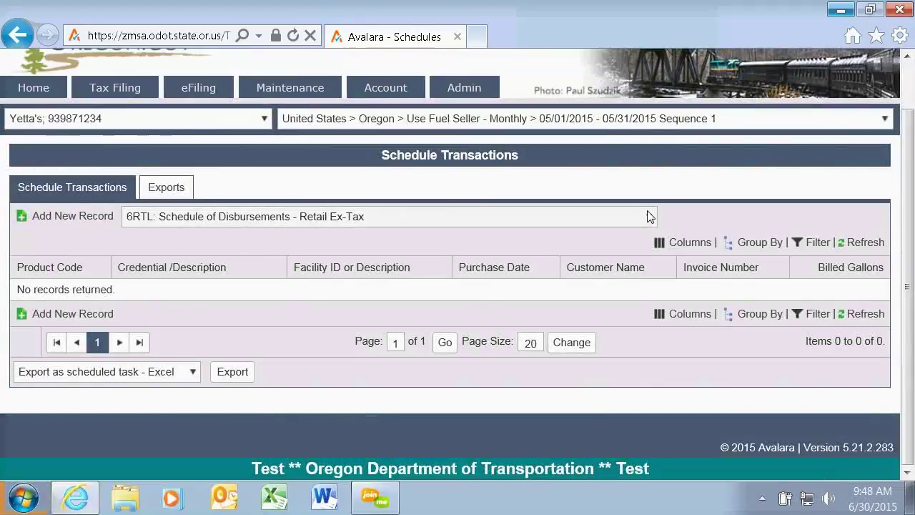
{"action": "left_click", "coordinate": [648, 216]}
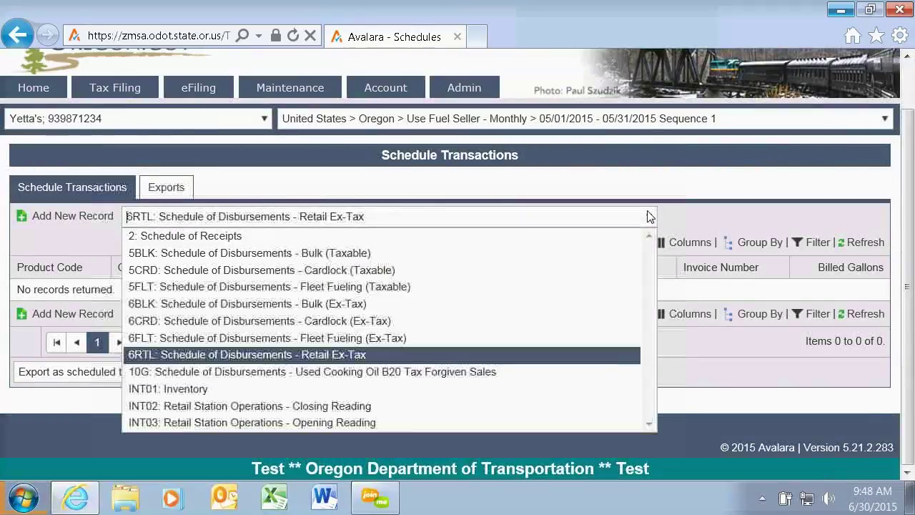
{"action": "left_click", "coordinate": [380, 321]}
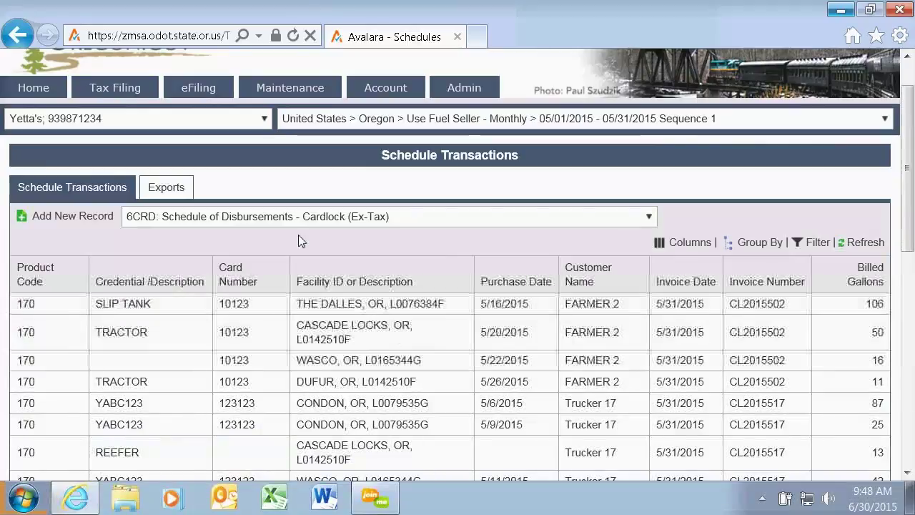
{"action": "mouse_move", "coordinate": [138, 93]}
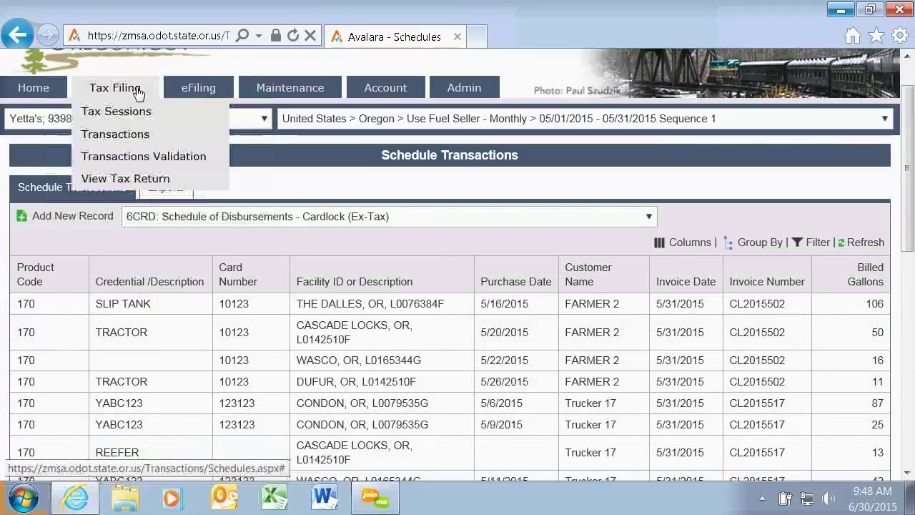
Open Transactions Validation and the record flagged 'Carrier FEIN is required'.
{"action": "left_click", "coordinate": [125, 162]}
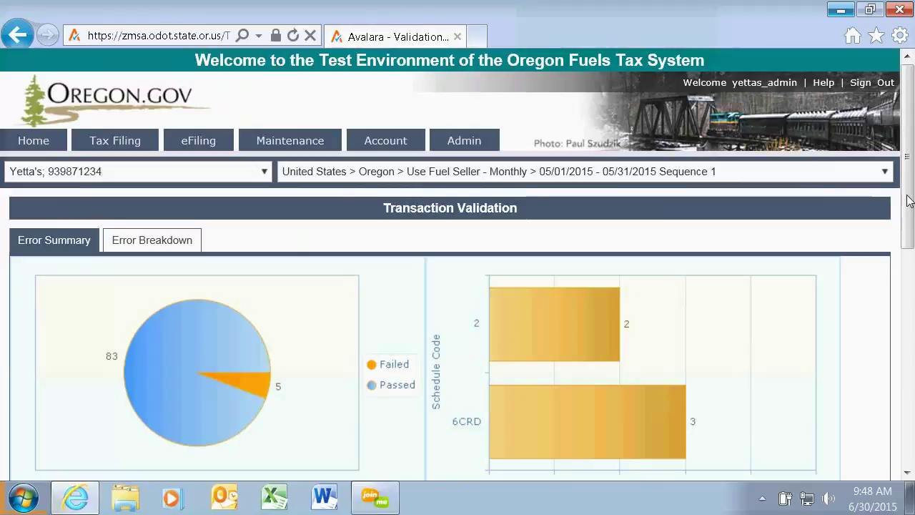
{"action": "left_click_drag", "start_coordinate": [908, 136], "coordinate": [907, 231]}
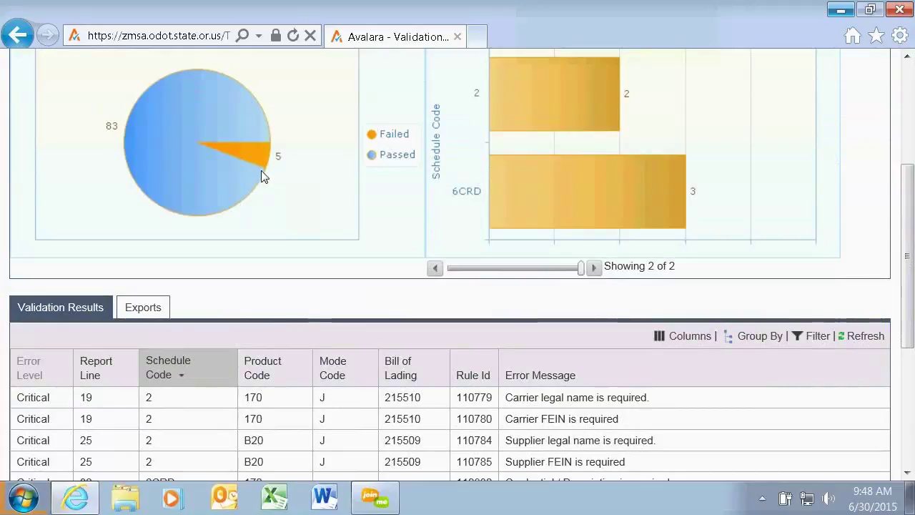
{"action": "left_click_drag", "start_coordinate": [905, 283], "coordinate": [823, 231]}
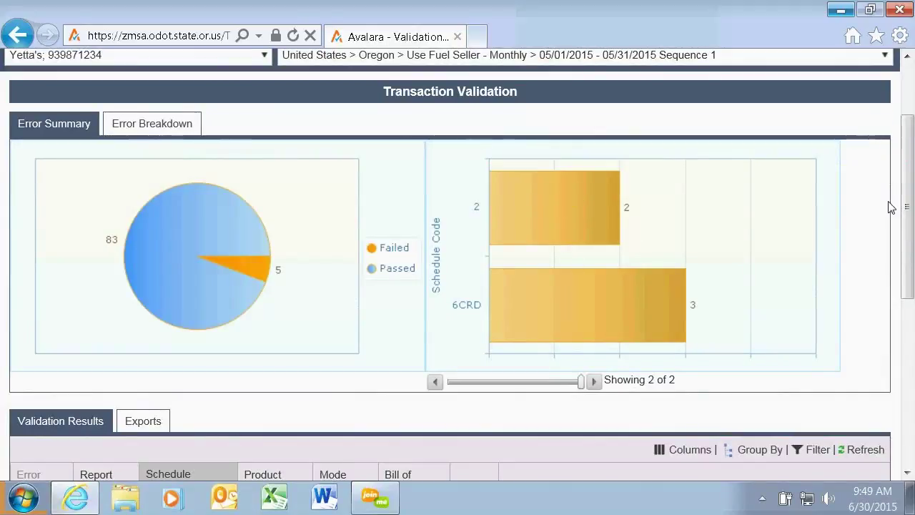
{"action": "left_click_drag", "start_coordinate": [907, 207], "coordinate": [908, 328]}
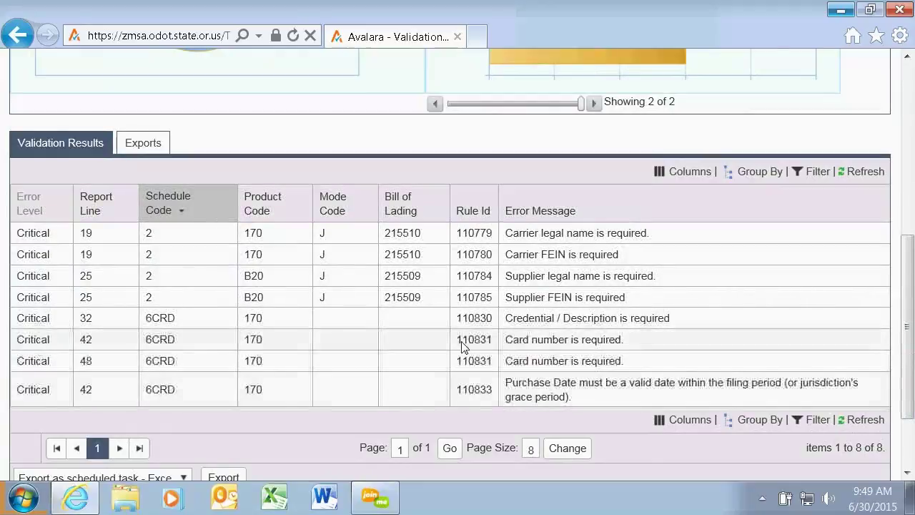
{"action": "left_click", "coordinate": [318, 256]}
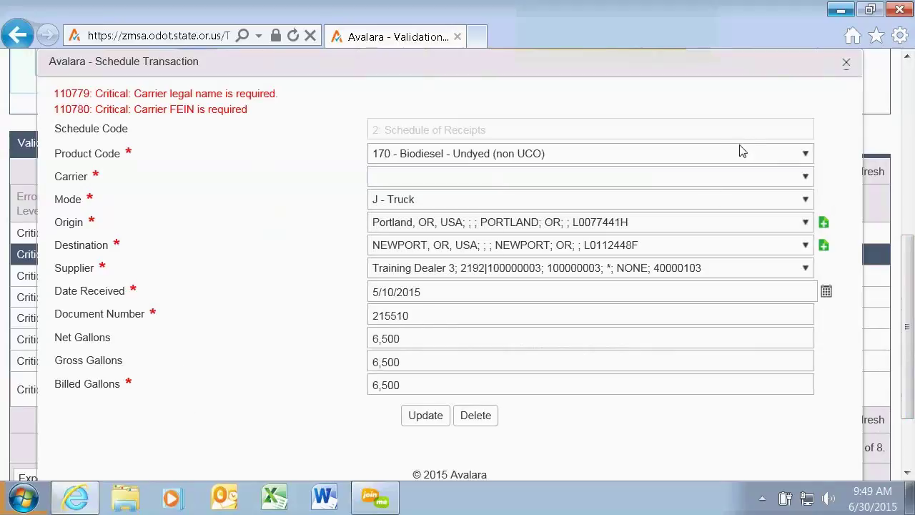
Close the Schedule Transaction form and sort validation errors by Error Message.
{"action": "left_click", "coordinate": [848, 63]}
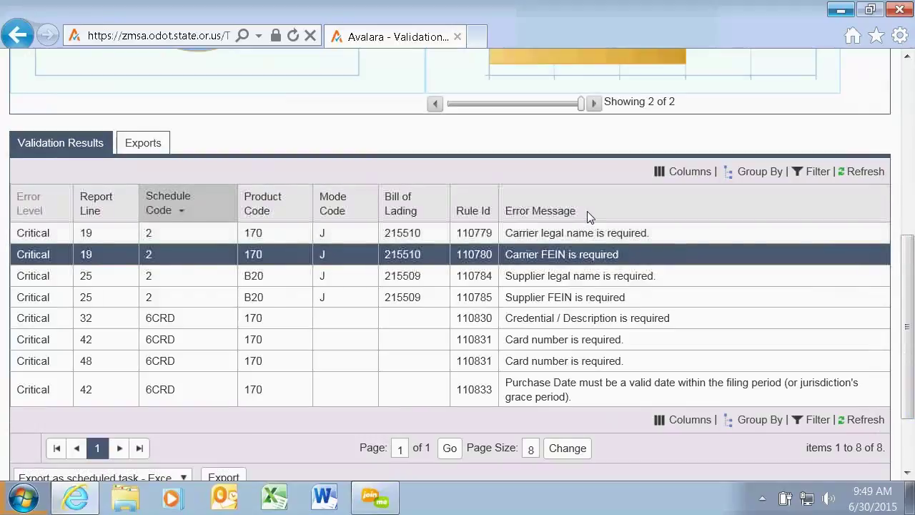
{"action": "left_click", "coordinate": [553, 213]}
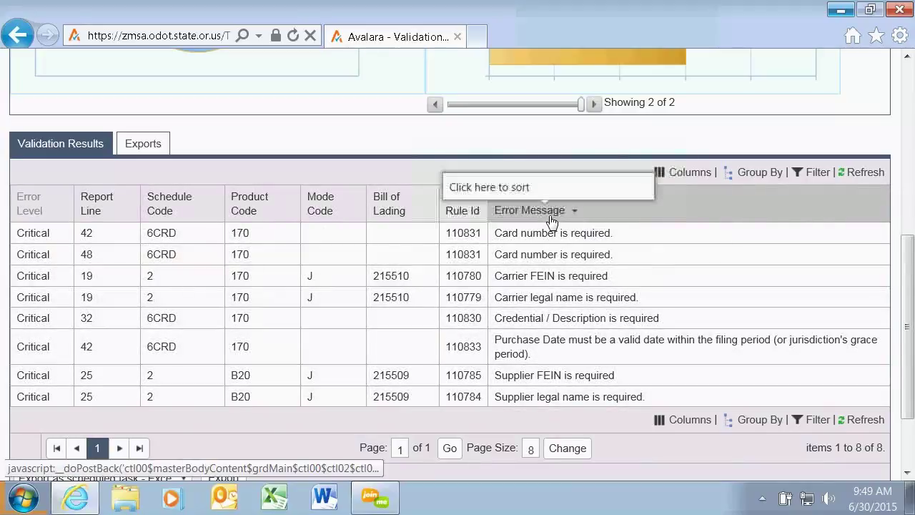
{"action": "scroll", "coordinate": [547, 219], "scroll_direction": "up", "scroll_amount": 5}
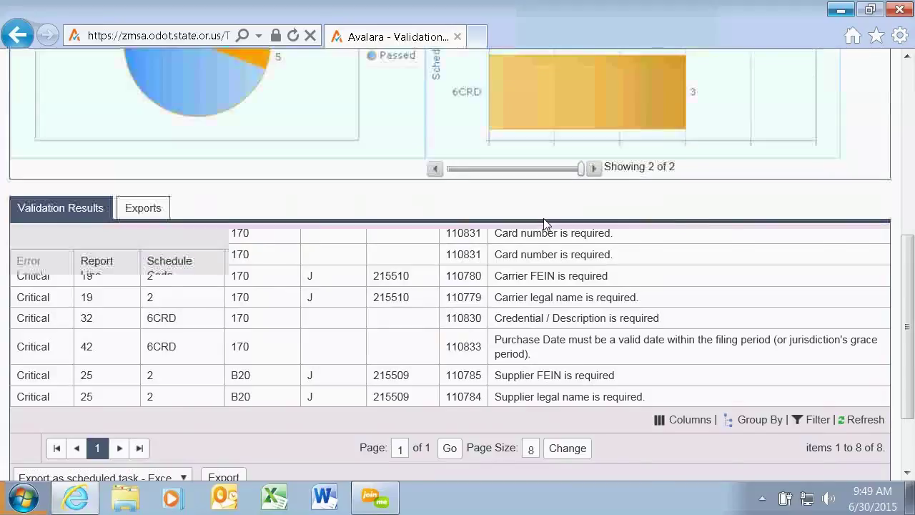
{"action": "scroll", "coordinate": [544, 220], "scroll_direction": "up", "scroll_amount": 1}
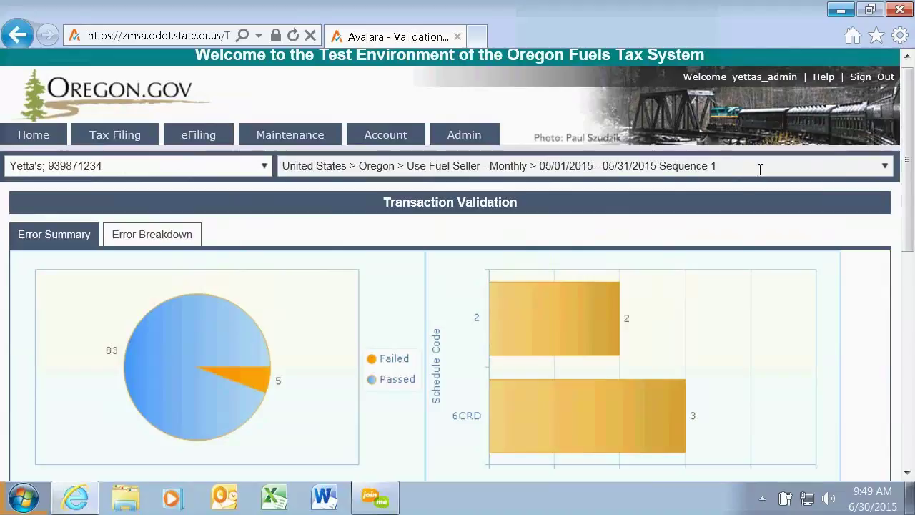
{"action": "left_click", "coordinate": [886, 167]}
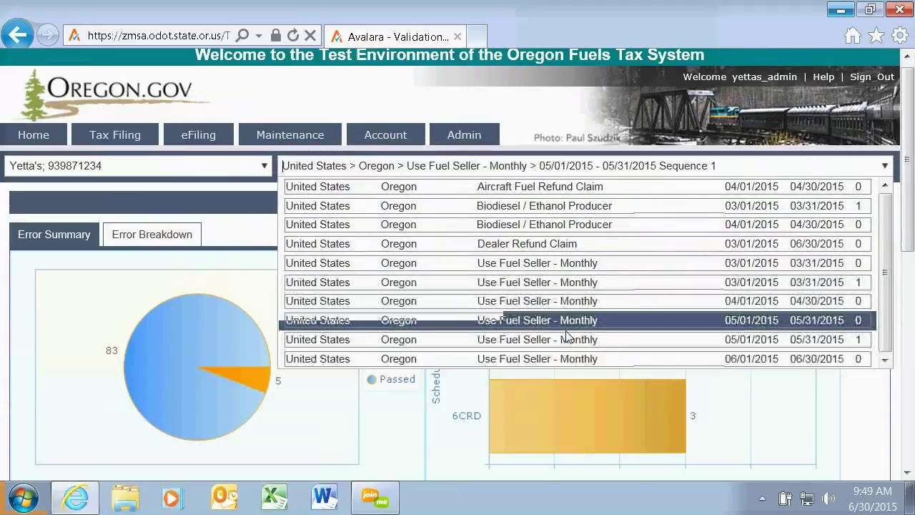
Switch to the 06/01/2015–06/30/2015 Sequence 0 period and view its tax return.
{"action": "left_click", "coordinate": [568, 363]}
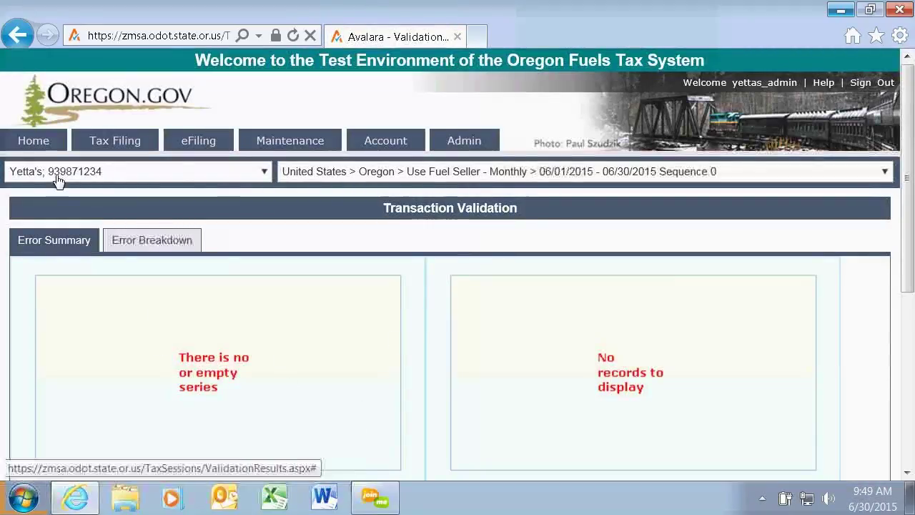
{"action": "mouse_move", "coordinate": [107, 136]}
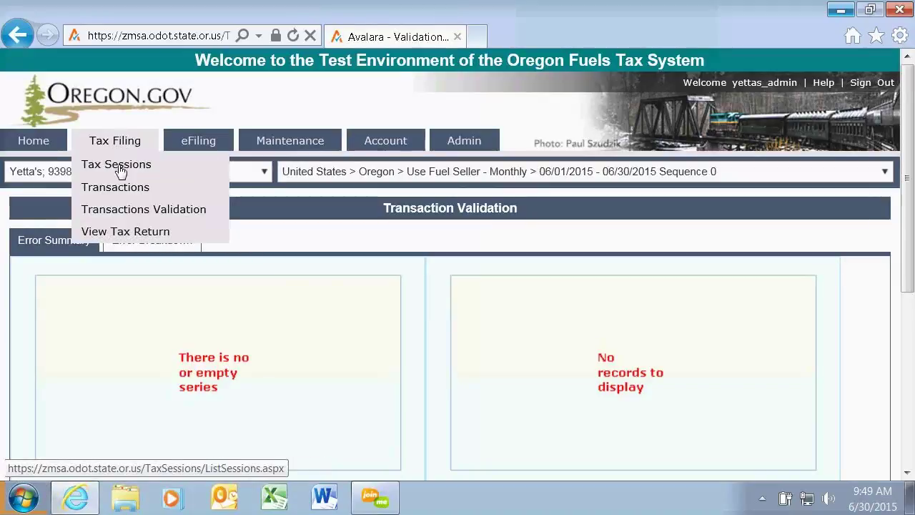
{"action": "left_click", "coordinate": [127, 234]}
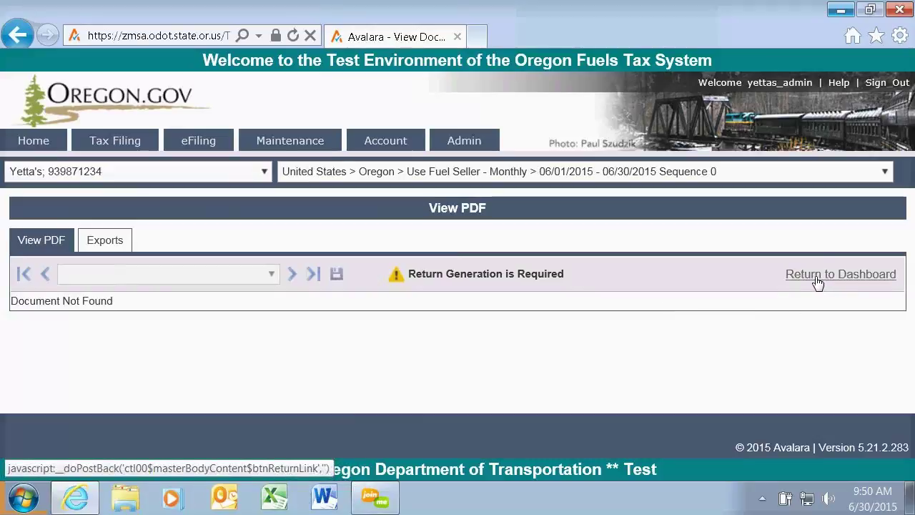
Generate the May Biodiesel / Ethanol Producer tax return, refresh the list, and show its actions.
{"action": "mouse_move", "coordinate": [118, 142]}
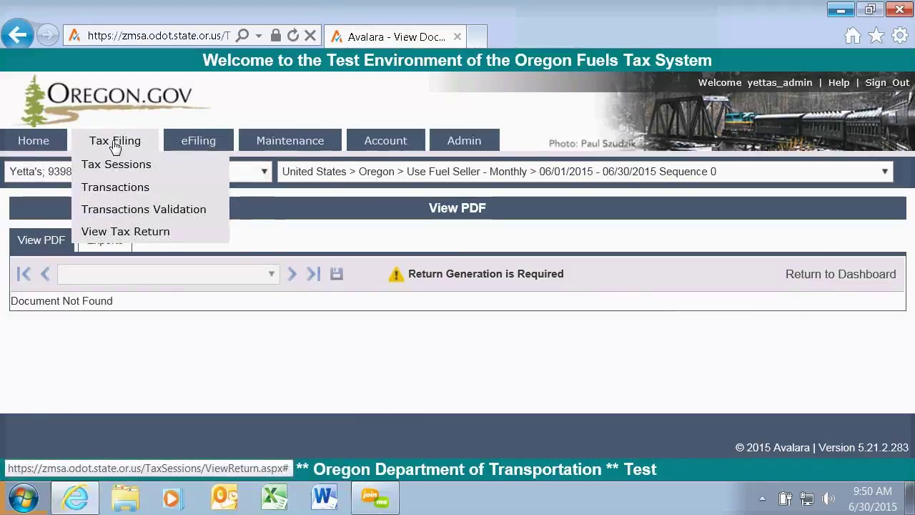
{"action": "left_click", "coordinate": [117, 165]}
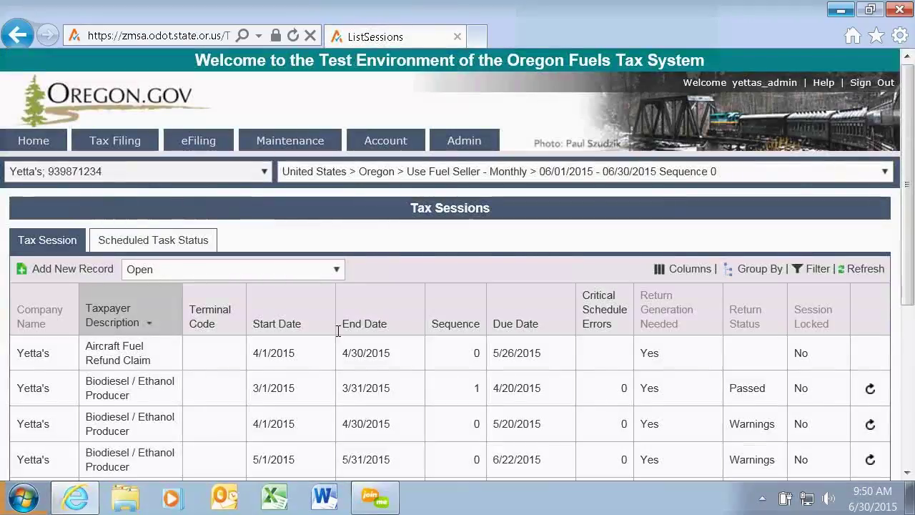
{"action": "left_click_drag", "start_coordinate": [908, 220], "coordinate": [907, 304]}
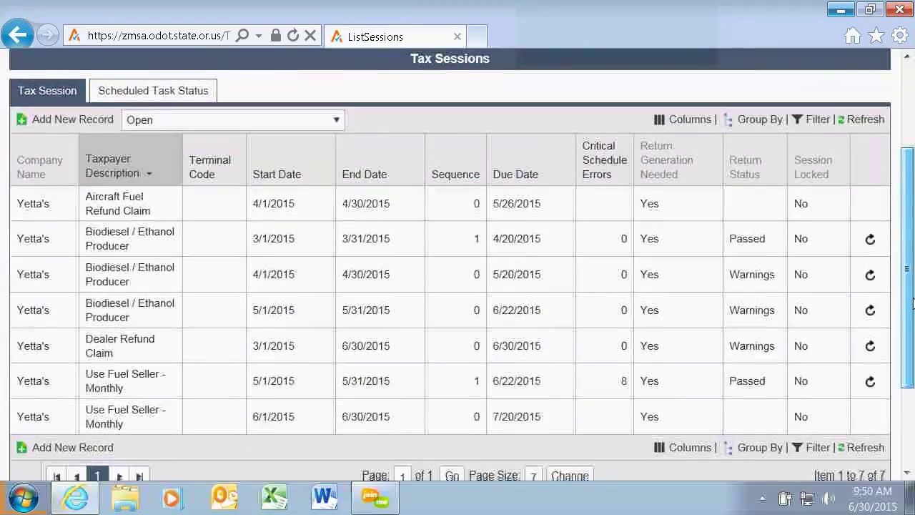
{"action": "left_click", "coordinate": [871, 312]}
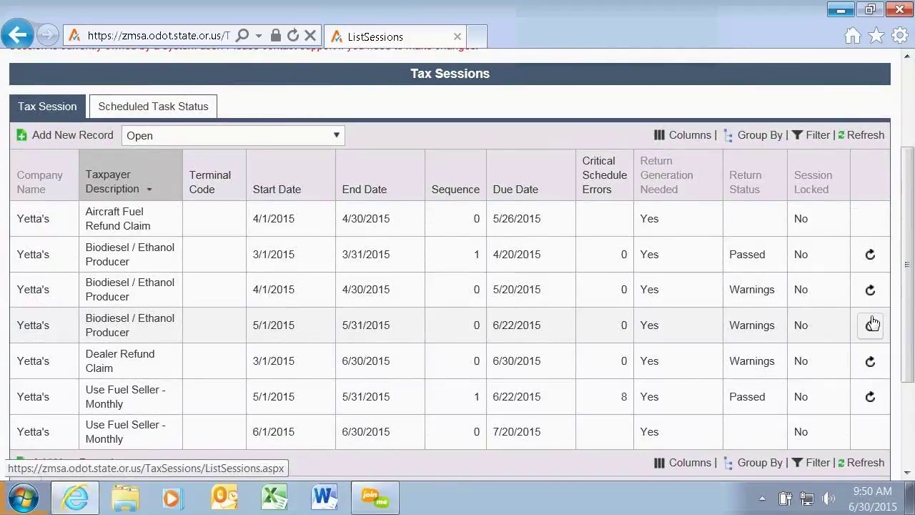
{"action": "left_click", "coordinate": [873, 141]}
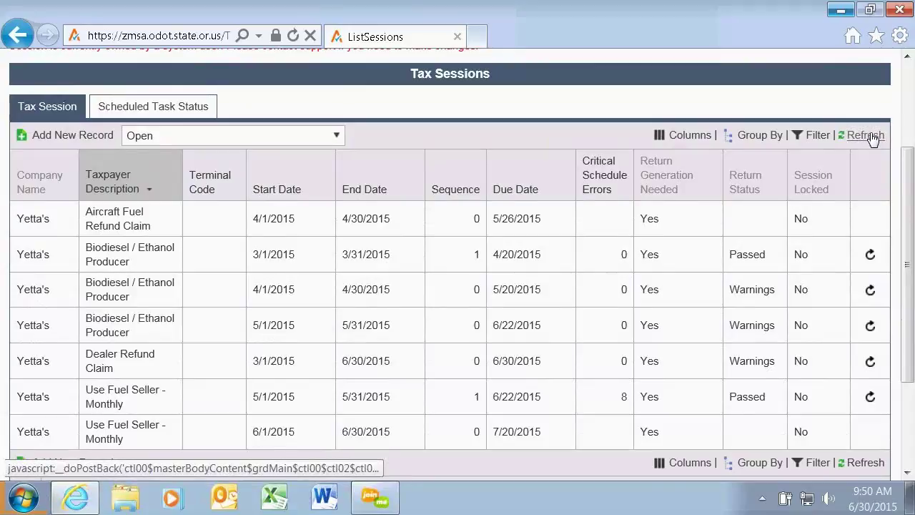
{"action": "left_click", "coordinate": [860, 138]}
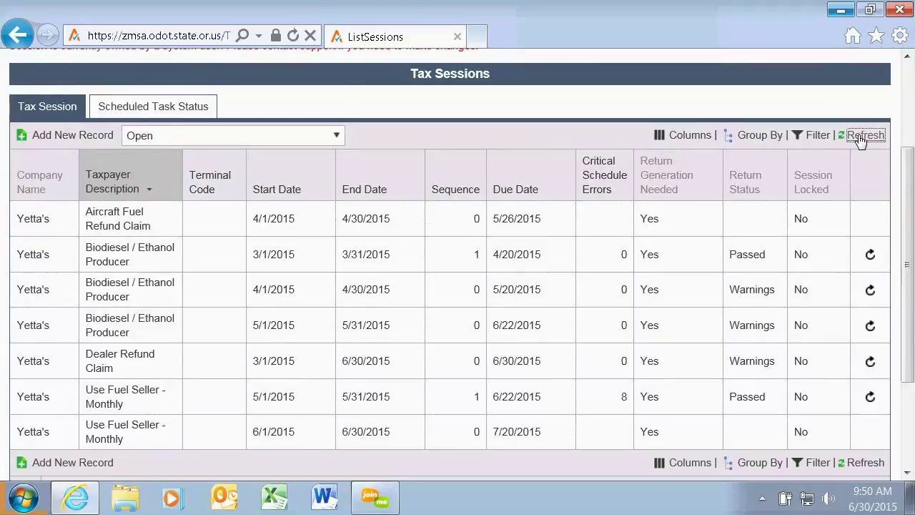
{"action": "left_click", "coordinate": [860, 138]}
{"action": "right_click", "coordinate": [599, 322]}
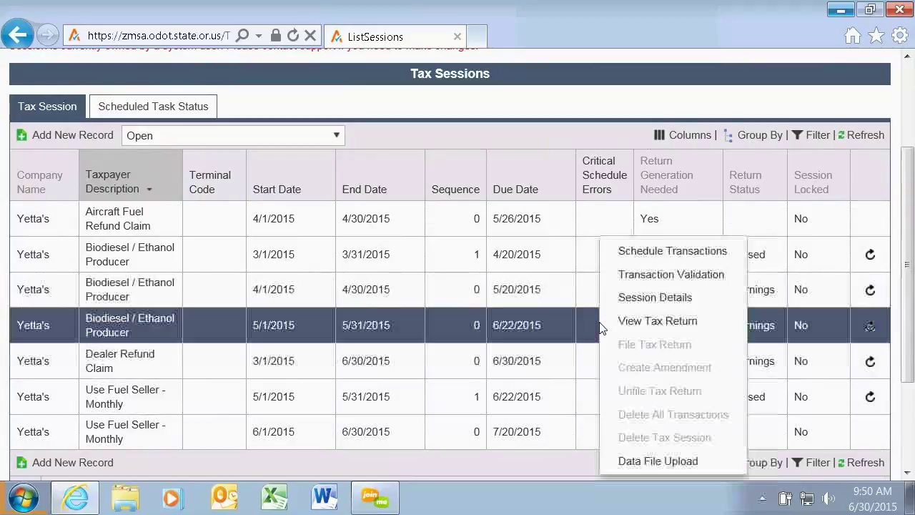
View the May 2015 Biodiesel and Ethanol Producer Report PDF, then return to Tax Sessions.
{"action": "left_click", "coordinate": [636, 324]}
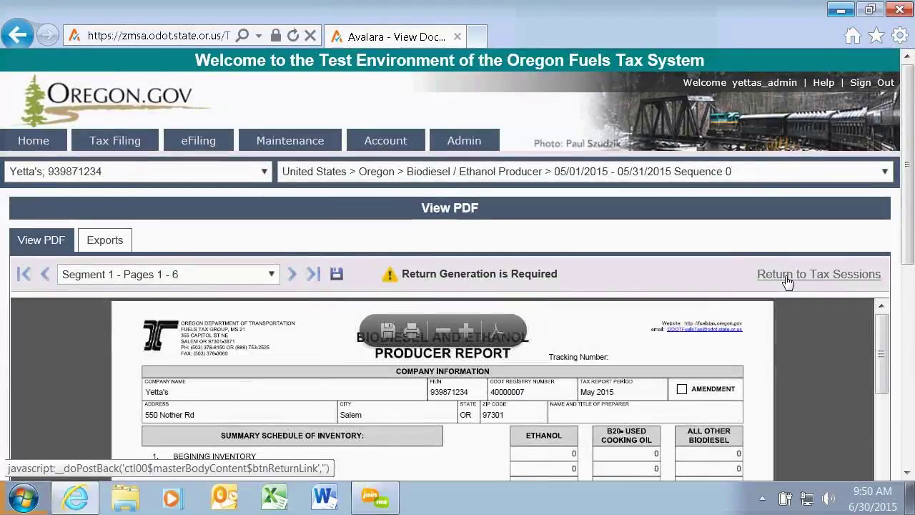
{"action": "left_click_drag", "start_coordinate": [908, 177], "coordinate": [911, 216]}
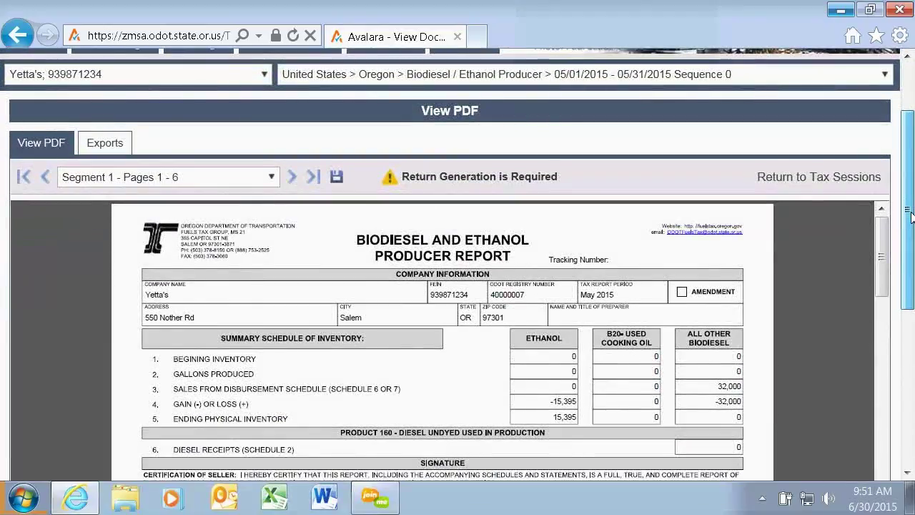
{"action": "mouse_move", "coordinate": [911, 218]}
{"action": "left_mouse_down"}
{"action": "mouse_move", "coordinate": [903, 392]}
{"action": "mouse_move", "coordinate": [903, 214]}
{"action": "left_mouse_up"}
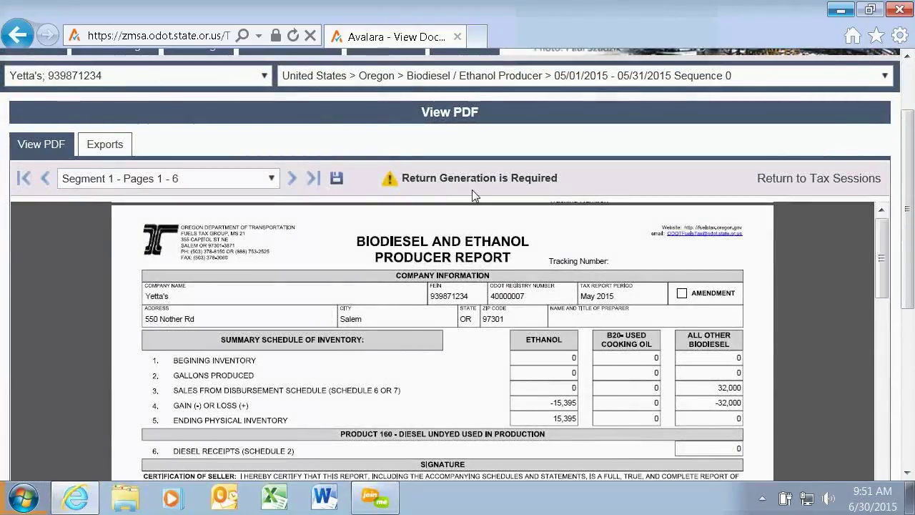
{"action": "left_click", "coordinate": [792, 183]}
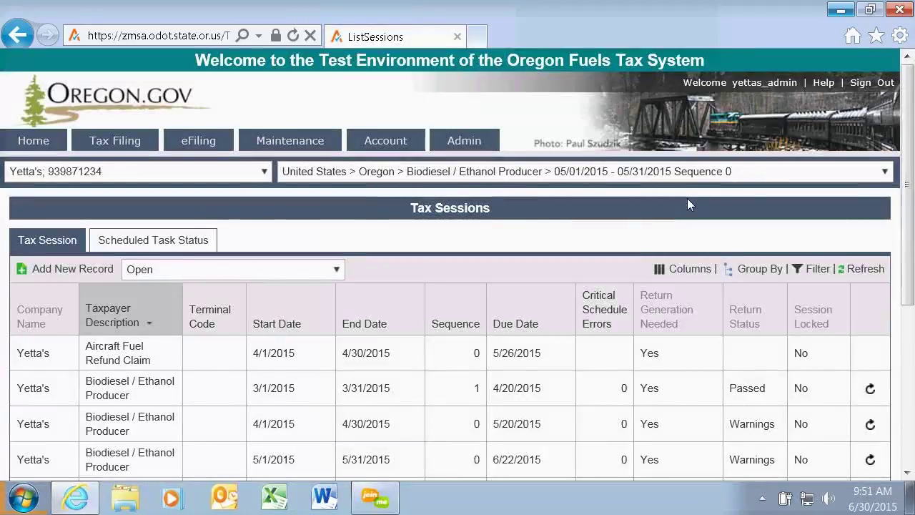
Go to eFiling > eFile Upload, showing an empty eFiles list.
{"action": "mouse_move", "coordinate": [191, 146]}
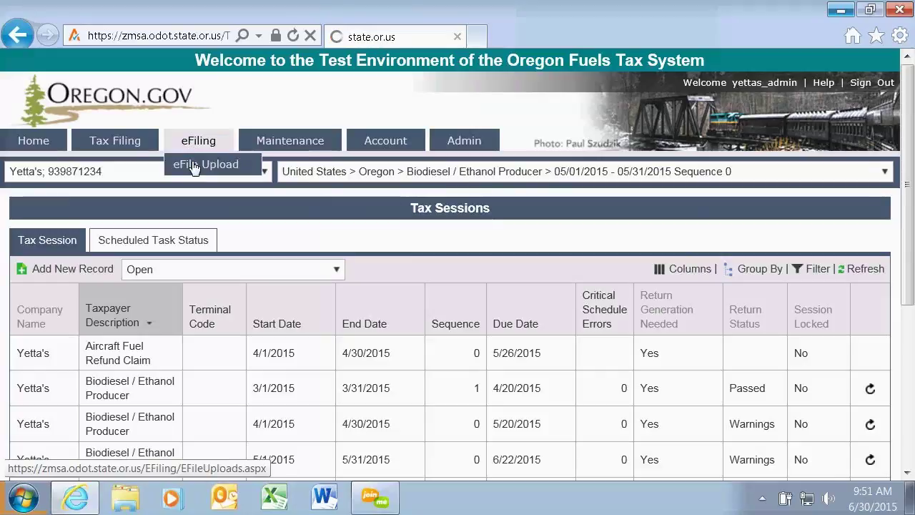
{"action": "left_click", "coordinate": [193, 165]}
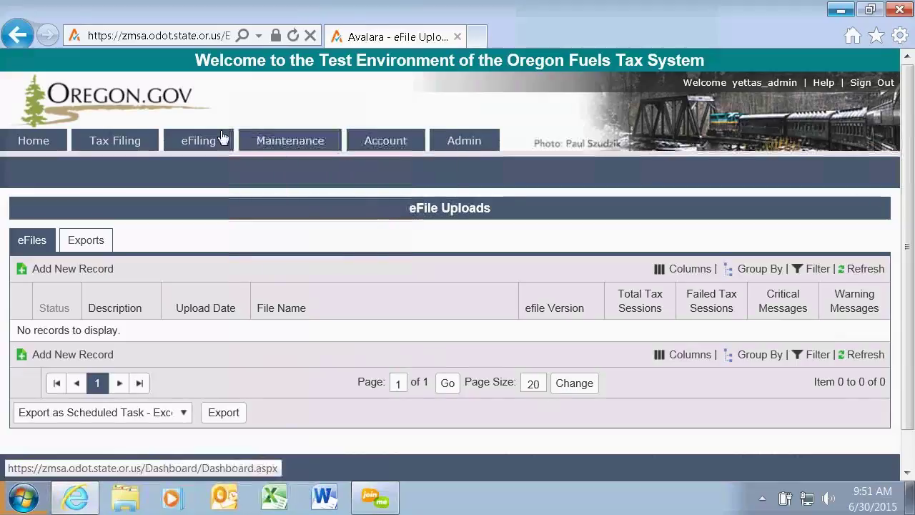
{"action": "mouse_move", "coordinate": [323, 156]}
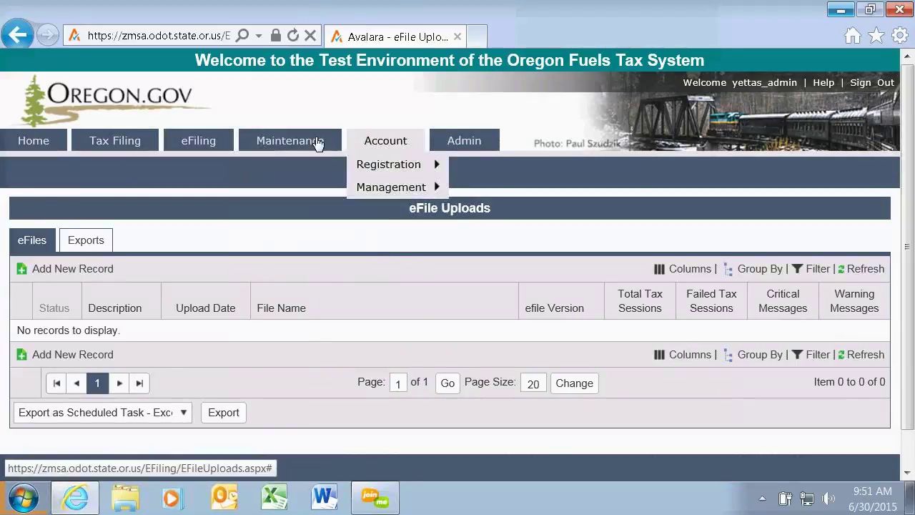
Open the Locations list of Oregon sites such as Albany, Carlton and Cascade Locks, and scroll through it.
{"action": "left_click", "coordinate": [278, 213]}
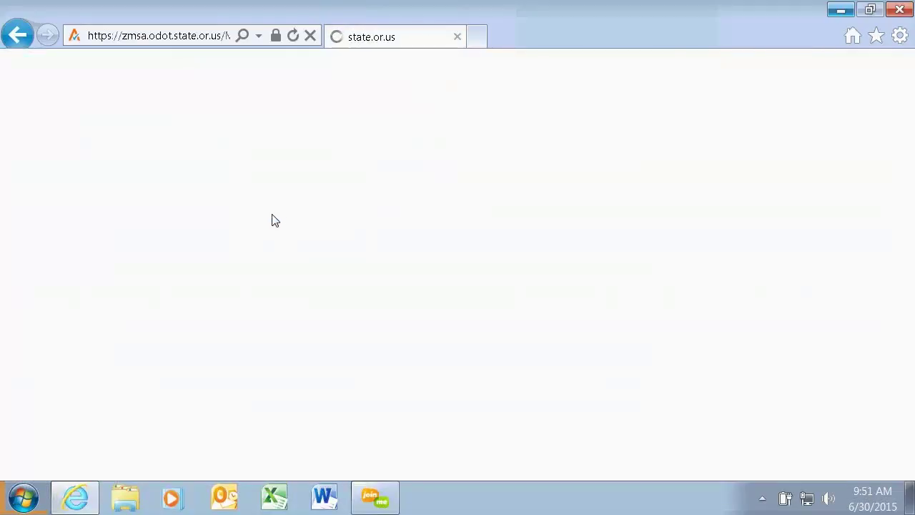
{"action": "scroll", "coordinate": [349, 268], "scroll_direction": "down", "scroll_amount": 1}
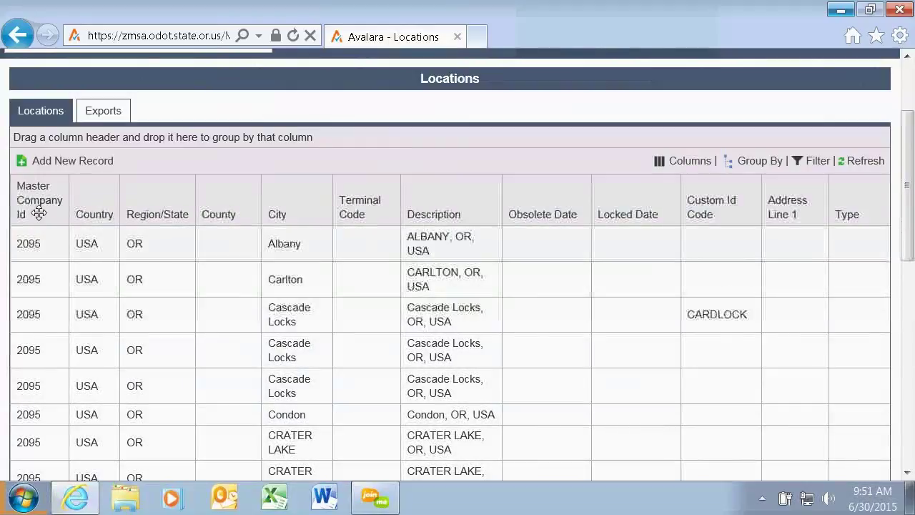
{"action": "scroll", "coordinate": [424, 123], "scroll_direction": "up", "scroll_amount": 2}
Go to Account > Registration to show the account's registration status list.
{"action": "mouse_move", "coordinate": [384, 143]}
{"action": "mouse_move", "coordinate": [384, 166]}
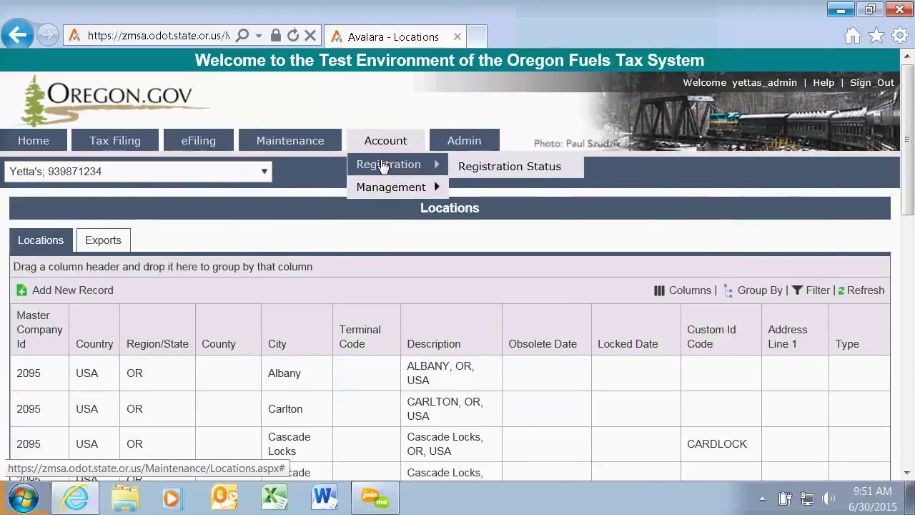
{"action": "left_click", "coordinate": [482, 168]}
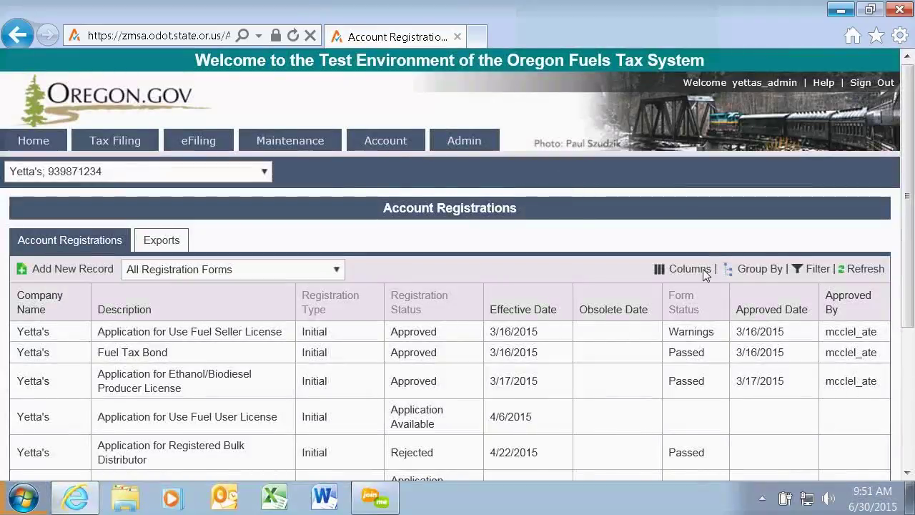
Scroll through all seven Initial registrations: three approved, three application available, one rejected.
{"action": "left_click_drag", "start_coordinate": [906, 116], "coordinate": [912, 187]}
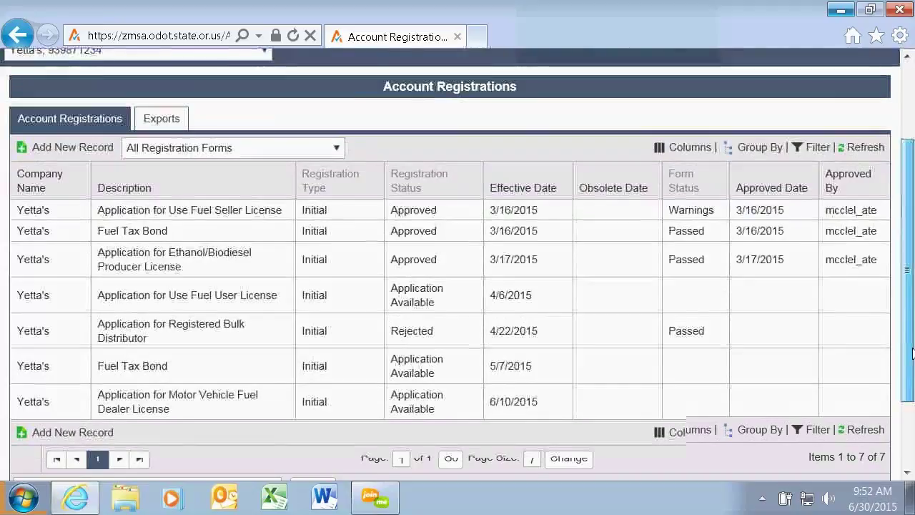
{"action": "scroll", "coordinate": [912, 355], "scroll_direction": "up", "scroll_amount": 1}
Check the Company Balance, which shows 0.00.
{"action": "mouse_move", "coordinate": [386, 81]}
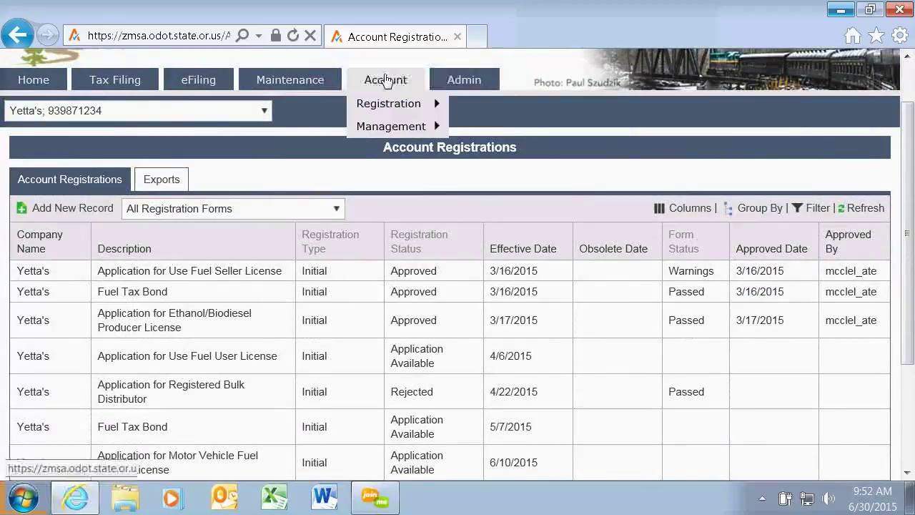
{"action": "mouse_move", "coordinate": [391, 126]}
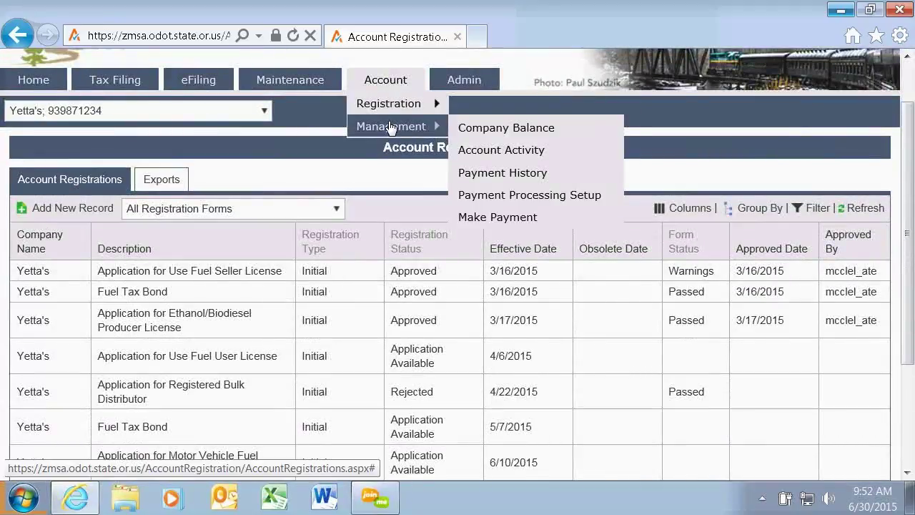
{"action": "left_click", "coordinate": [502, 136]}
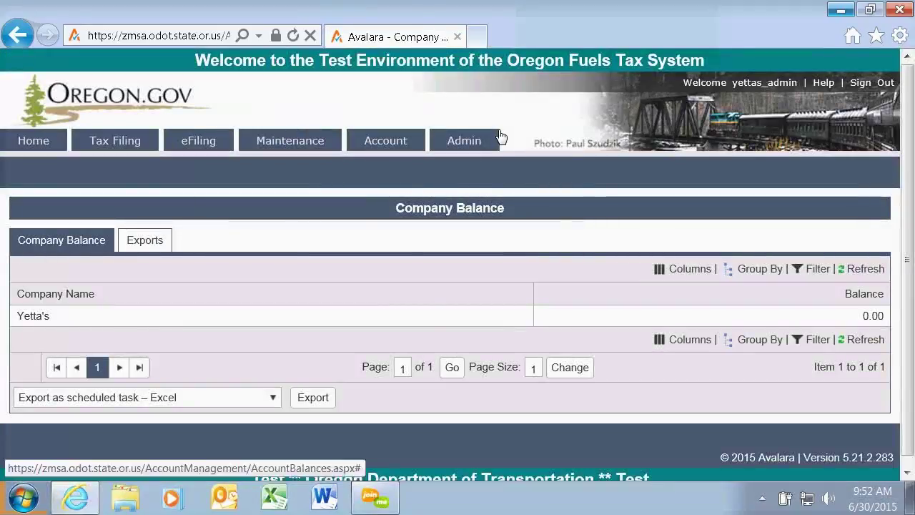
Open Account Activity and scroll through the Tax Paid, Tax Due and Tax Offset transactions.
{"action": "mouse_move", "coordinate": [388, 140]}
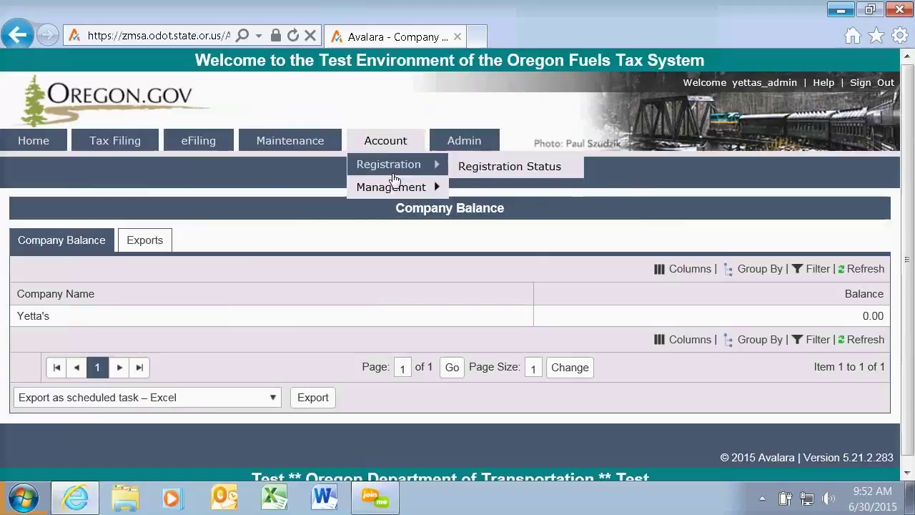
{"action": "mouse_move", "coordinate": [394, 185]}
{"action": "left_click", "coordinate": [555, 223]}
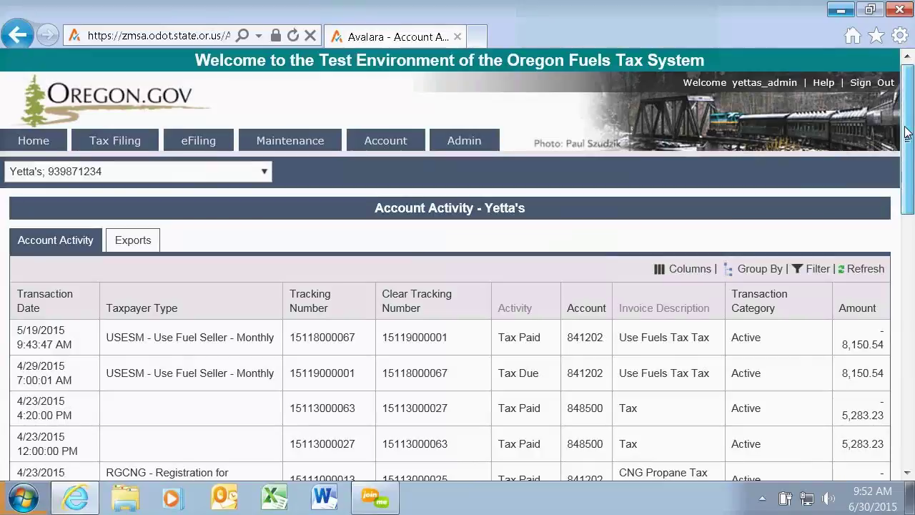
{"action": "left_click_drag", "start_coordinate": [906, 133], "coordinate": [908, 242]}
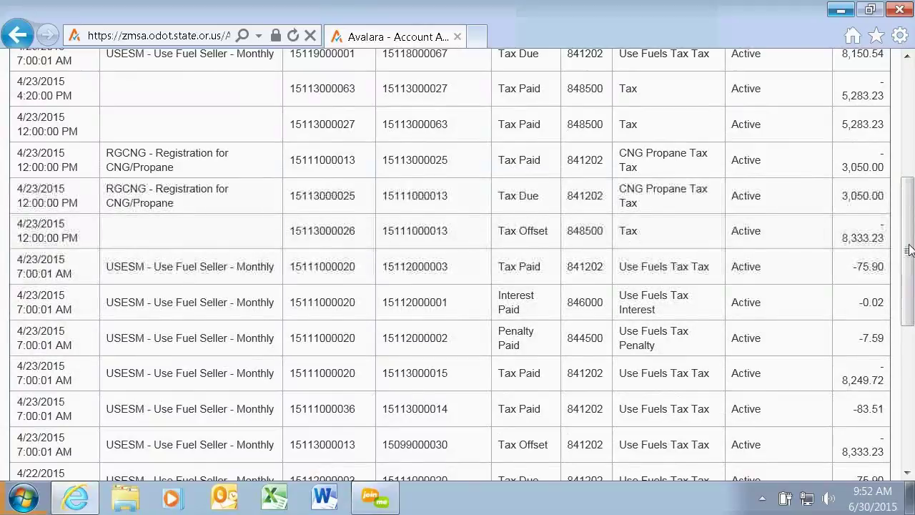
{"action": "scroll", "coordinate": [458, 271], "scroll_direction": "up", "scroll_amount": 5}
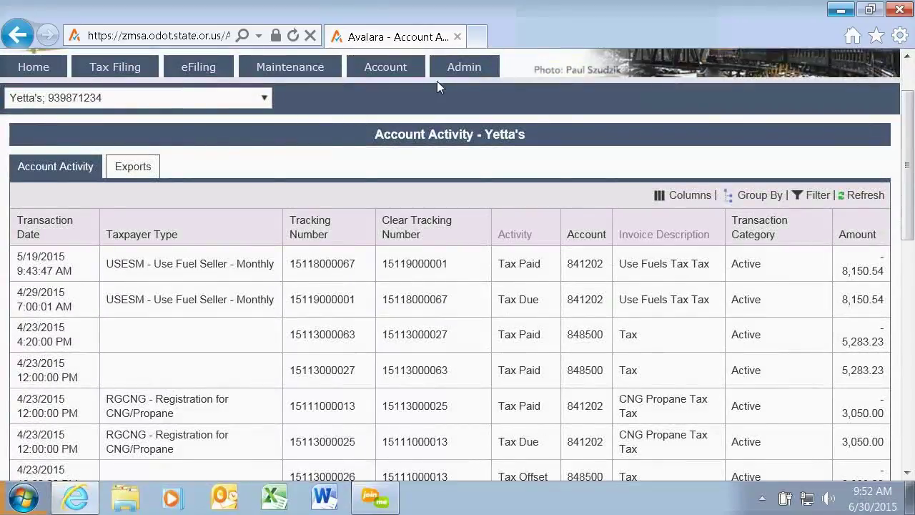
Show Payment History with four successful ACH Debit one-time payments, including 8,150.54.
{"action": "mouse_move", "coordinate": [376, 72]}
{"action": "mouse_move", "coordinate": [390, 113]}
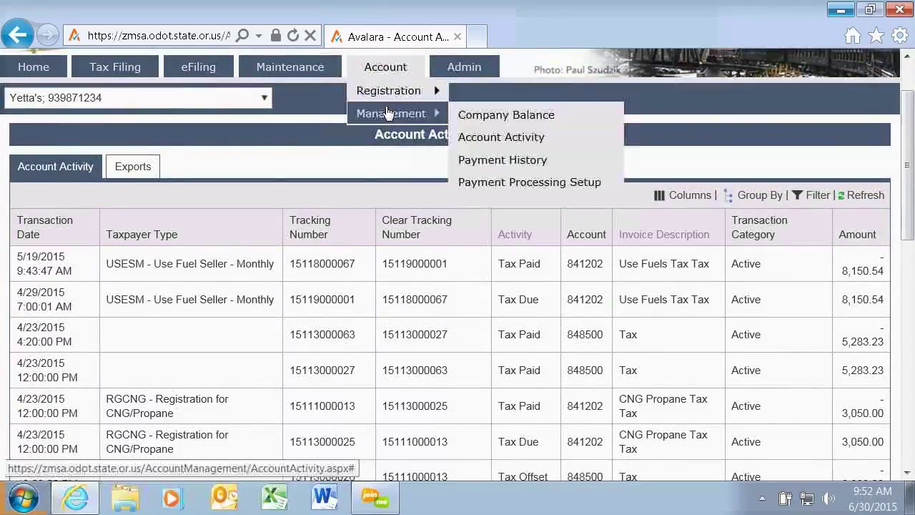
{"action": "left_click", "coordinate": [536, 161]}
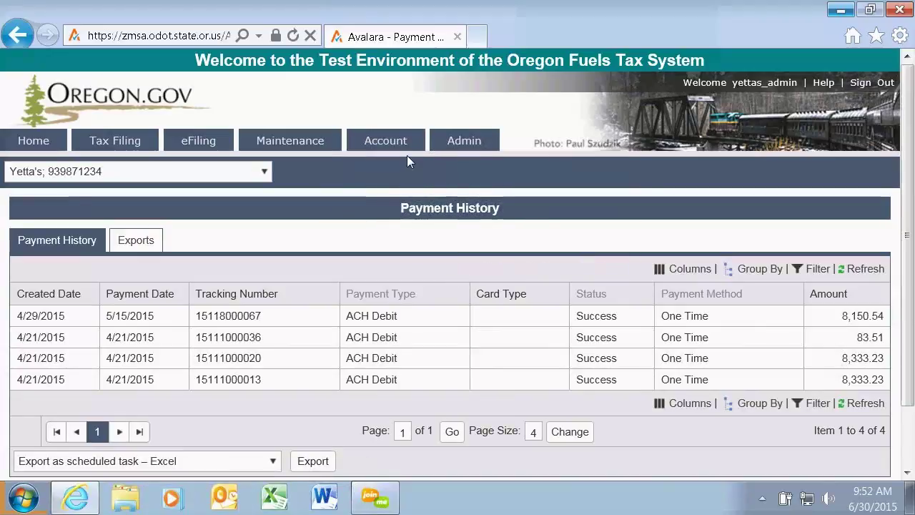
Open the saved ACH Debit record from Payment Processing Setup for editing.
{"action": "mouse_move", "coordinate": [407, 152]}
{"action": "mouse_move", "coordinate": [395, 186]}
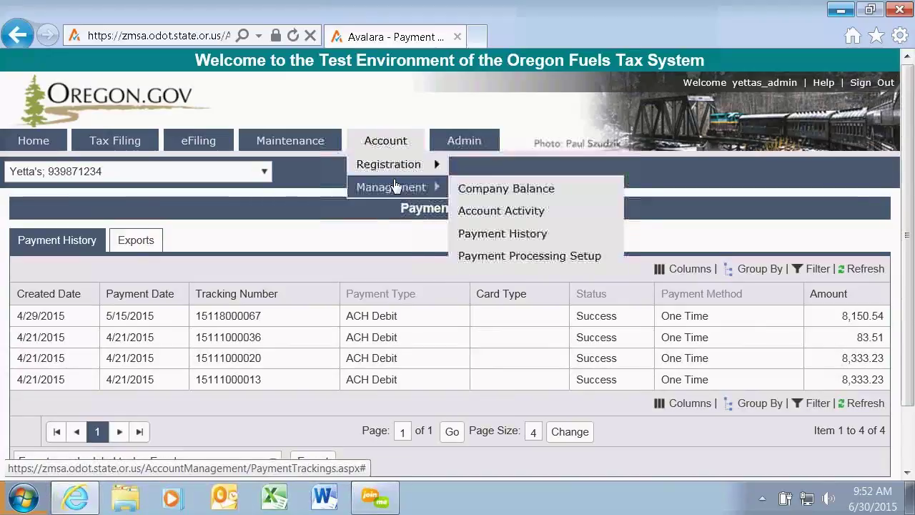
{"action": "left_click", "coordinate": [557, 262]}
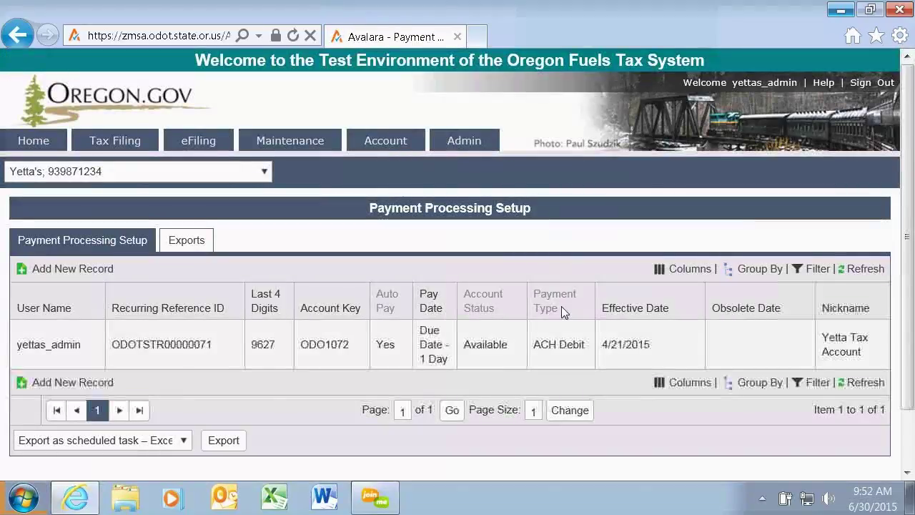
{"action": "left_click", "coordinate": [170, 346]}
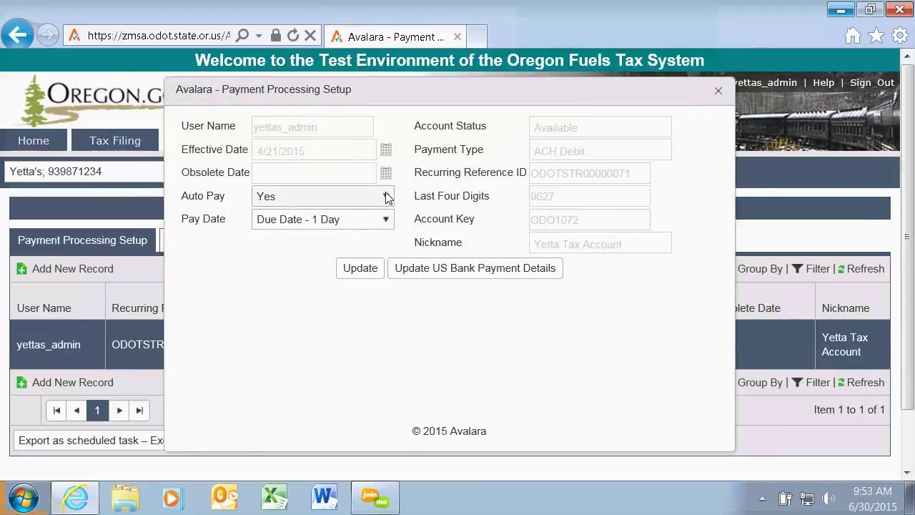
Keep Auto Pay Yes and Pay Date Due Date - 1 Day, save the record, and close it.
{"action": "left_click", "coordinate": [386, 193]}
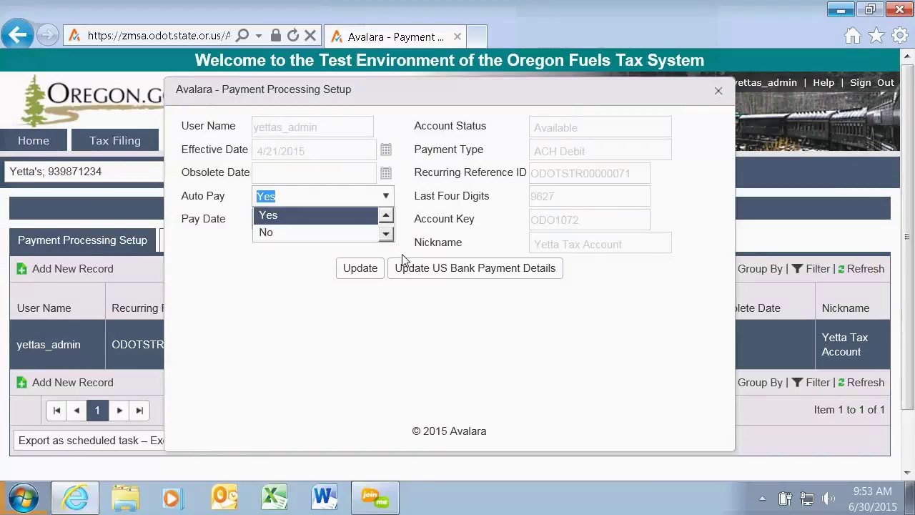
{"action": "left_click", "coordinate": [300, 268]}
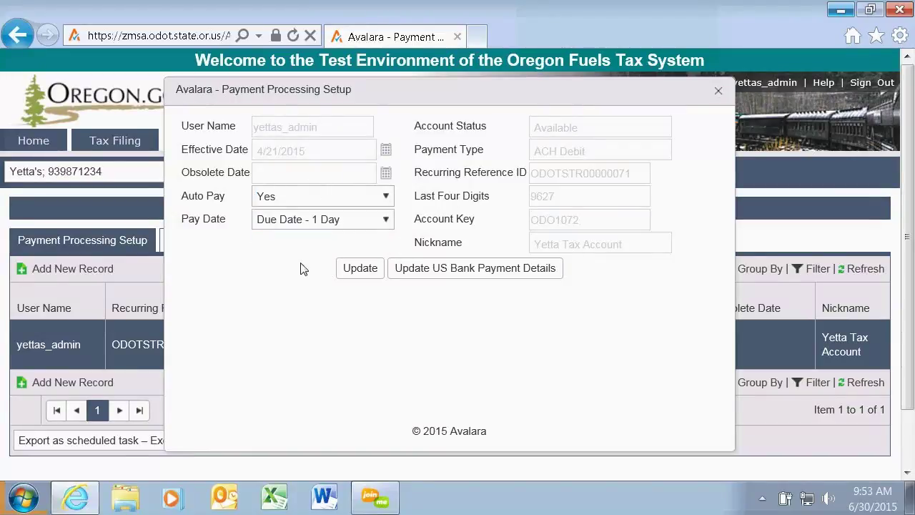
{"action": "left_click", "coordinate": [387, 225]}
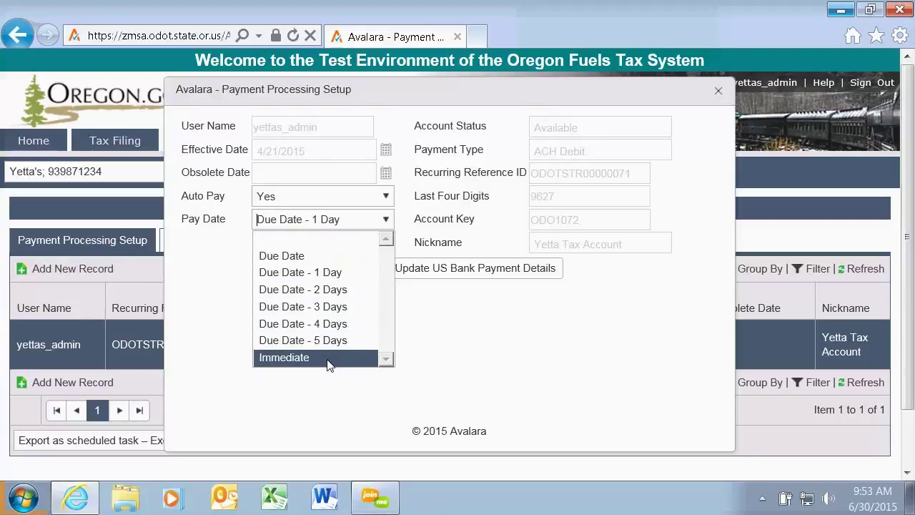
{"action": "left_click", "coordinate": [461, 334]}
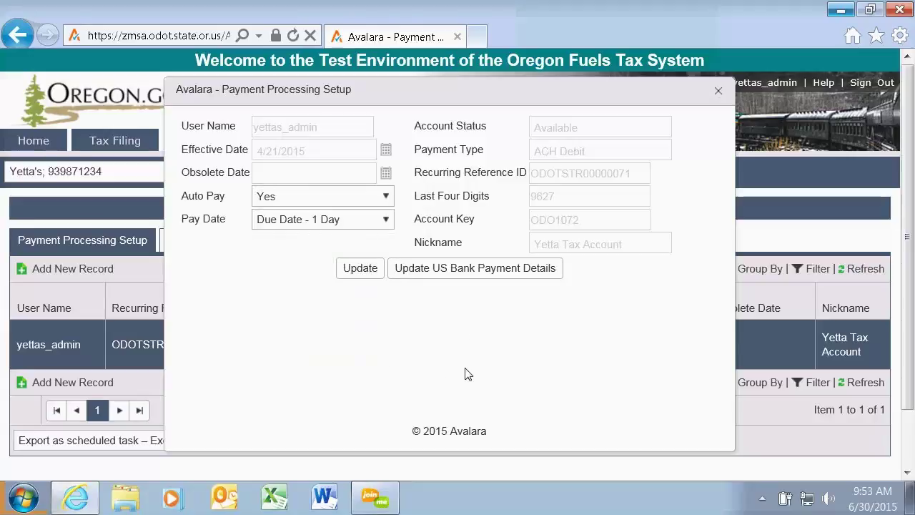
{"action": "left_click", "coordinate": [356, 269]}
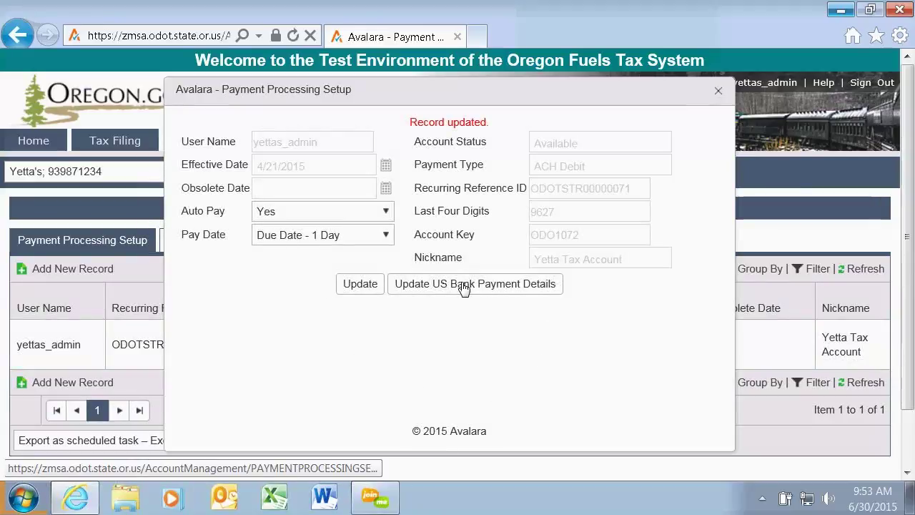
{"action": "left_click", "coordinate": [719, 92]}
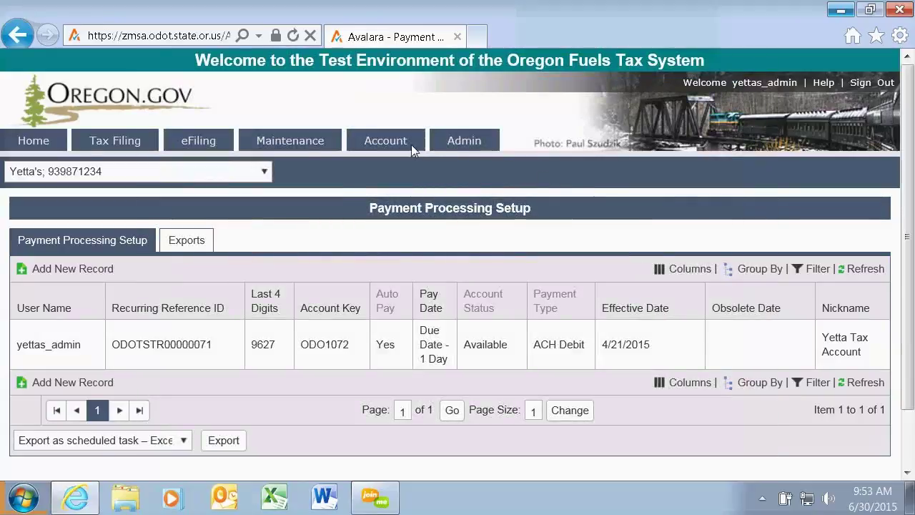
{"action": "mouse_move", "coordinate": [408, 149]}
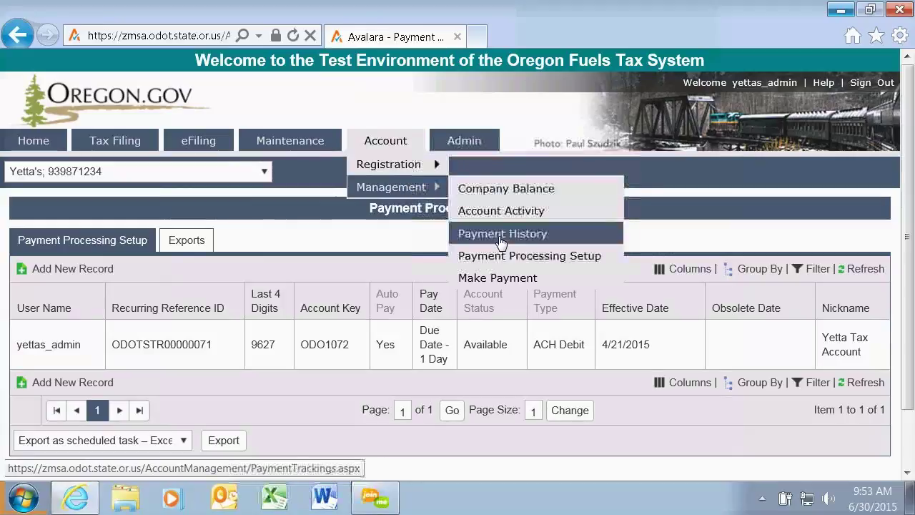
Submit a $100.00 payment on Make Payment and get the error that it exceeds the $0.00 due.
{"action": "left_click", "coordinate": [502, 284]}
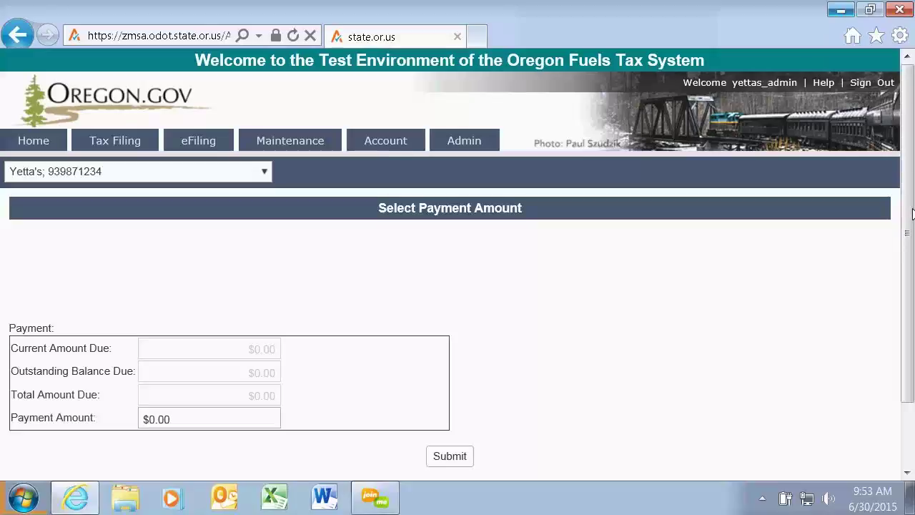
{"action": "scroll", "coordinate": [644, 322], "scroll_direction": "down", "scroll_amount": 2}
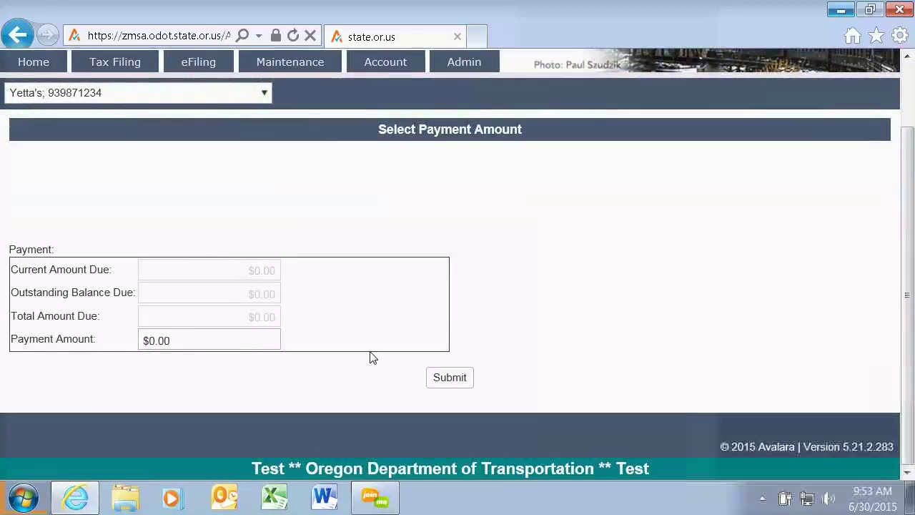
{"action": "left_click", "coordinate": [200, 337]}
{"action": "type", "text": "100"}
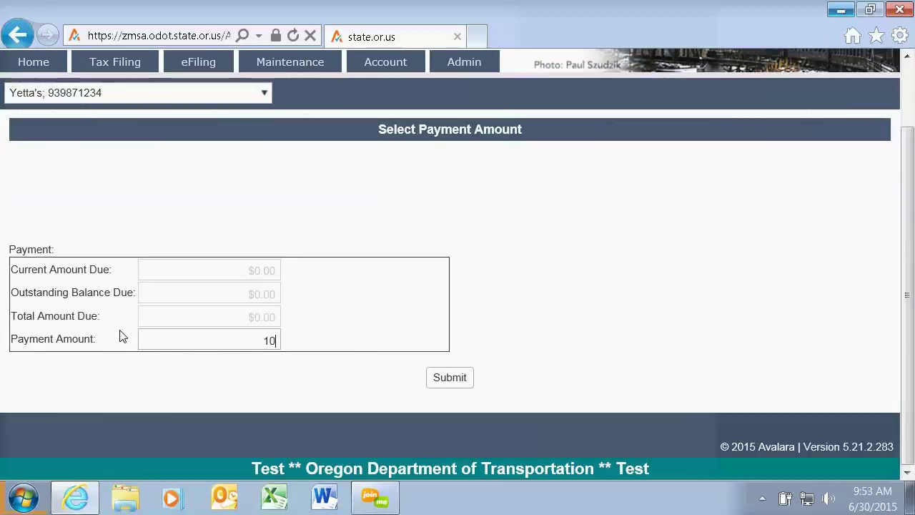
{"action": "left_click", "coordinate": [452, 383]}
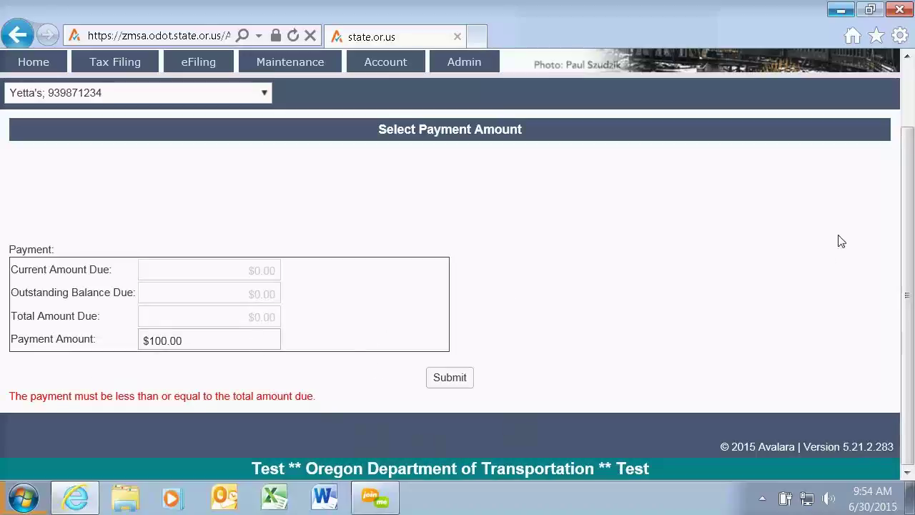
{"action": "scroll", "coordinate": [721, 228], "scroll_direction": "up", "scroll_amount": 2}
{"action": "mouse_move", "coordinate": [380, 141]}
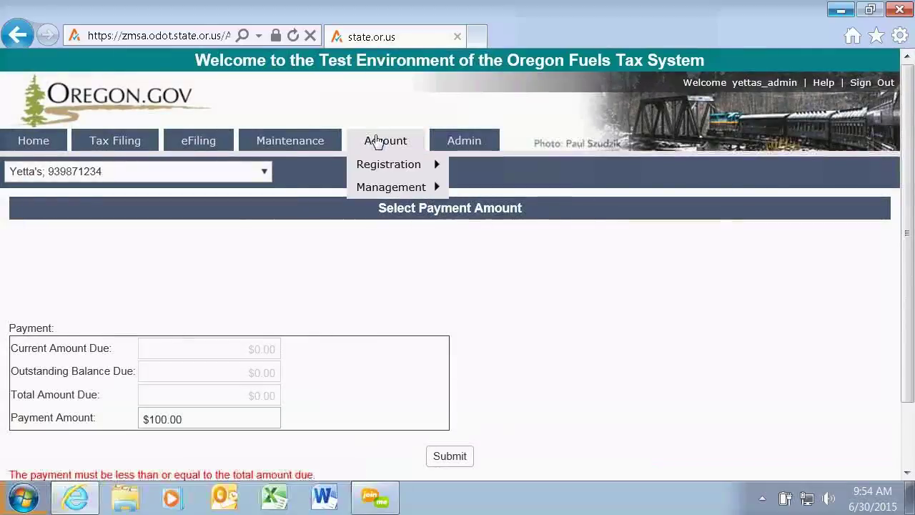
{"action": "mouse_move", "coordinate": [389, 200]}
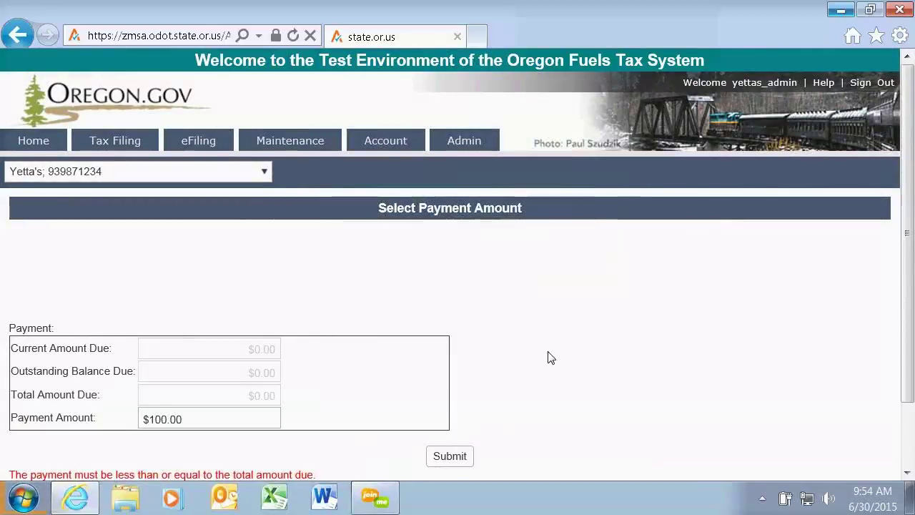
{"action": "mouse_move", "coordinate": [470, 144]}
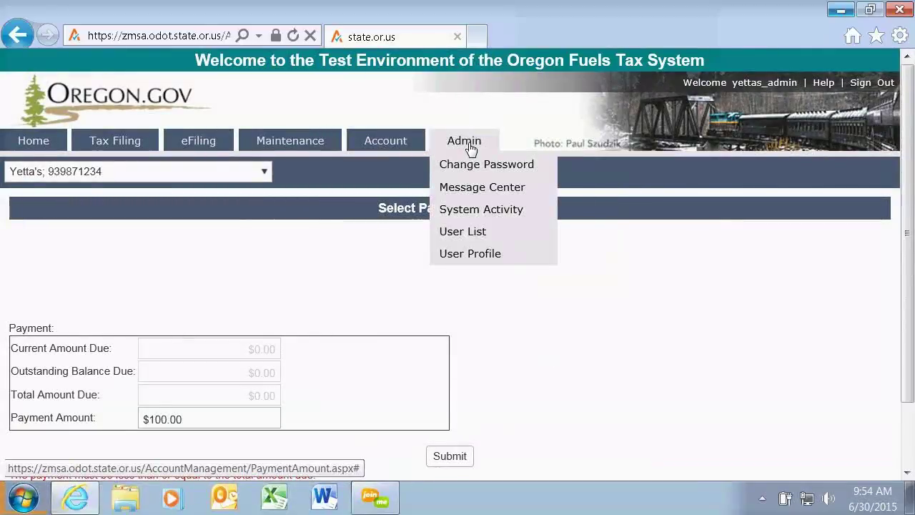
View the User List of portal users and their roles, then return to the home dashboard.
{"action": "left_click", "coordinate": [479, 239]}
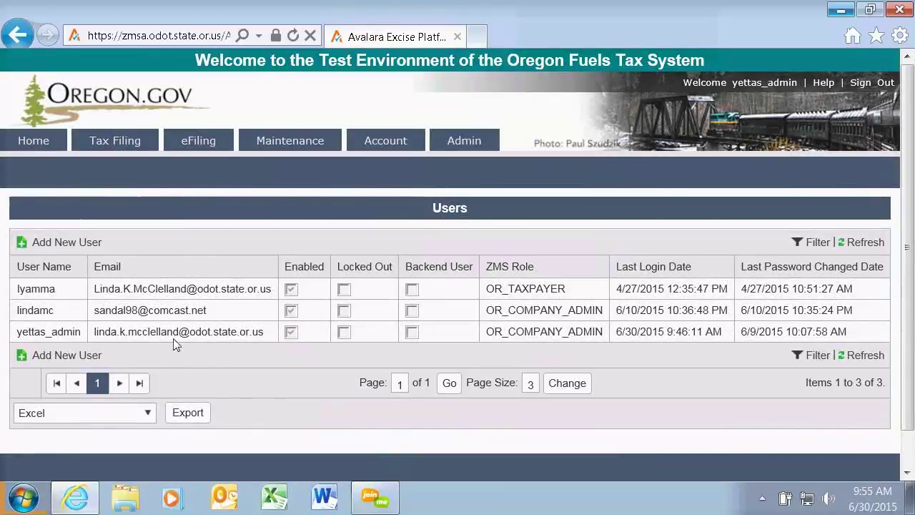
{"action": "mouse_move", "coordinate": [94, 152]}
{"action": "left_click", "coordinate": [36, 142]}
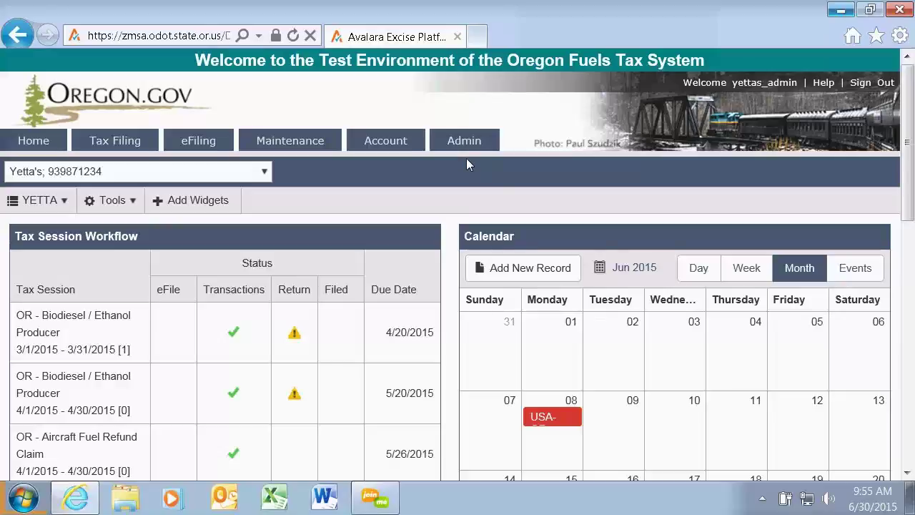
Start a new registration, check the account types with APCAR Carrier License selected, then cancel.
{"action": "mouse_move", "coordinate": [411, 168]}
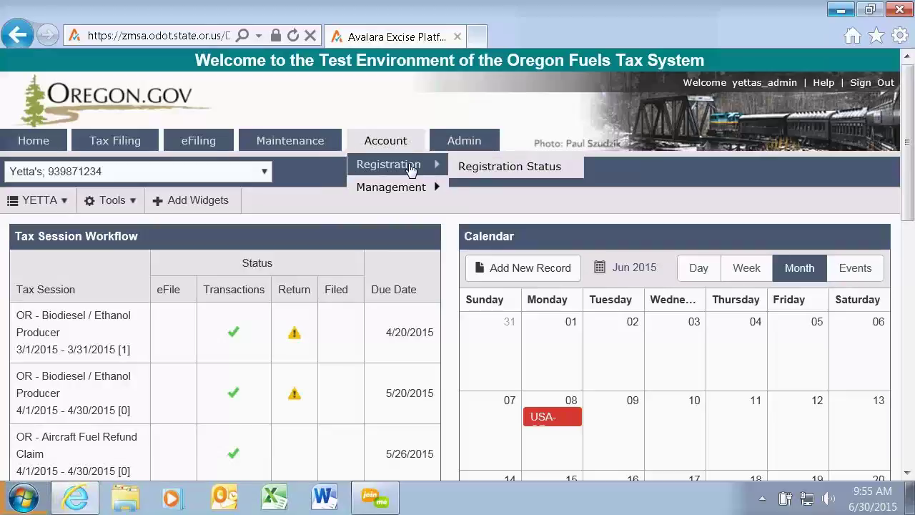
{"action": "left_click", "coordinate": [489, 172]}
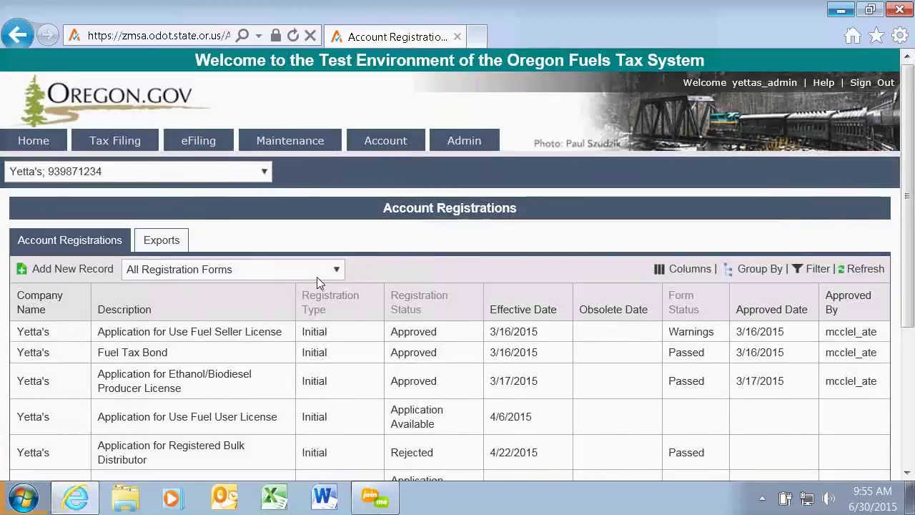
{"action": "left_click", "coordinate": [58, 269]}
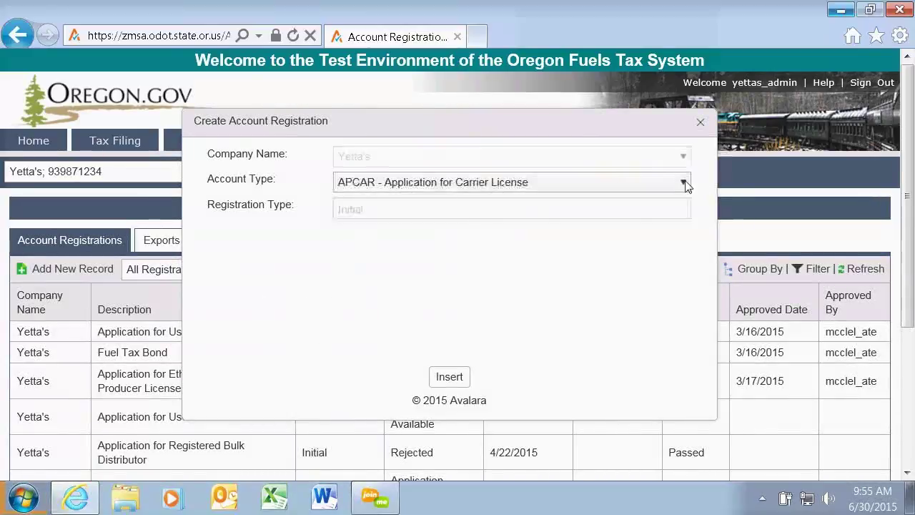
{"action": "left_click", "coordinate": [684, 183]}
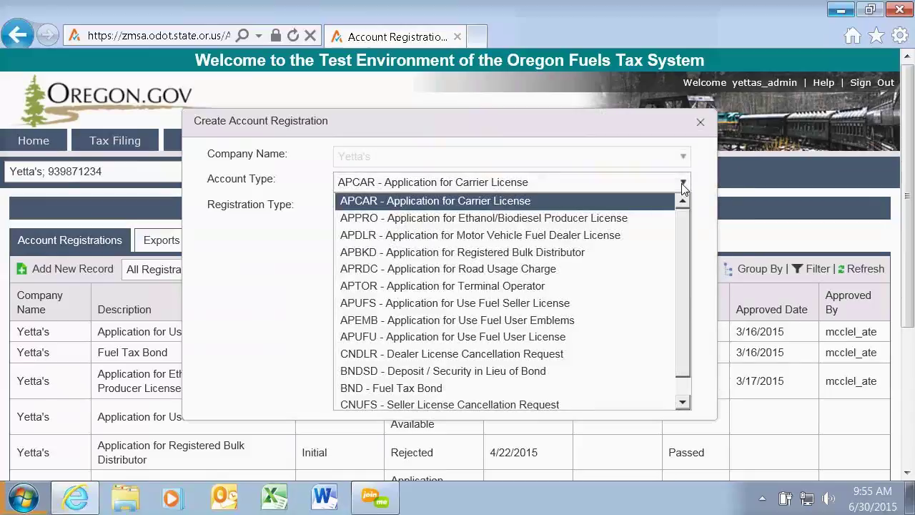
{"action": "left_click", "coordinate": [683, 186]}
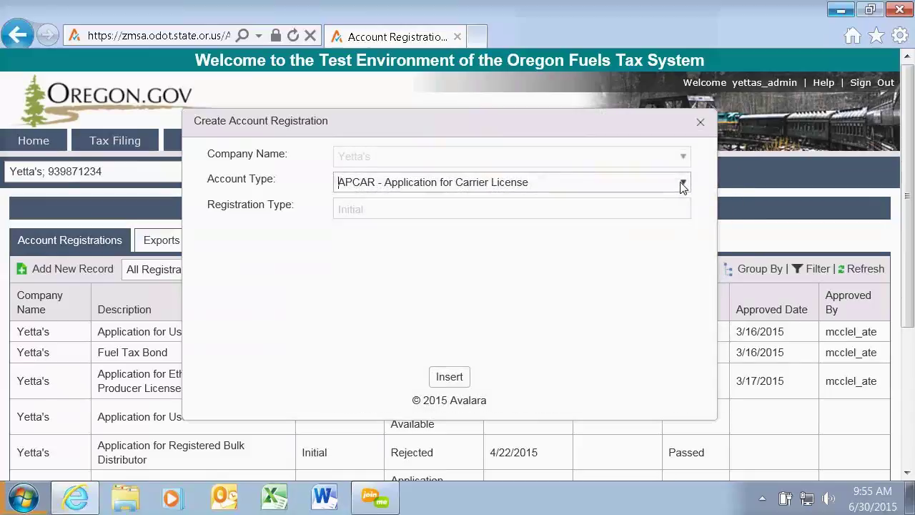
{"action": "left_click", "coordinate": [700, 124]}
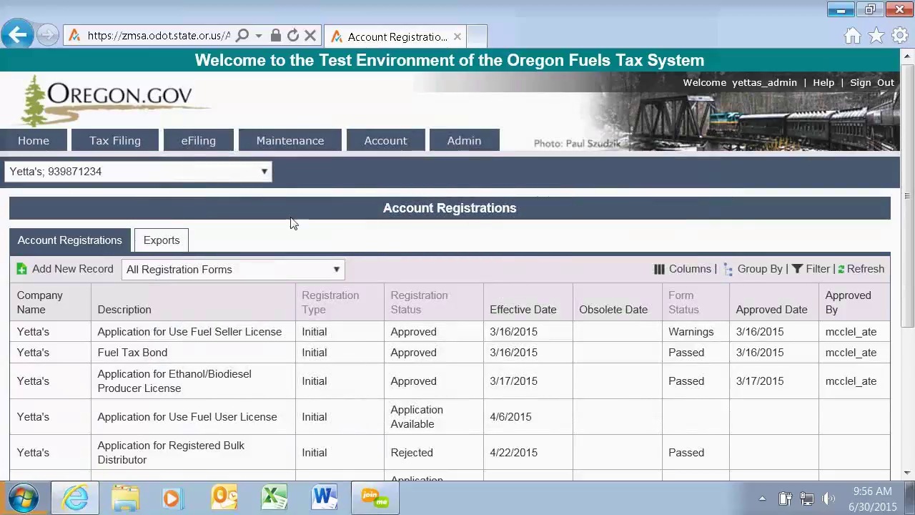
Return to the home dashboard, then open Maintenance > Locations to list the Oregon sites.
{"action": "left_click", "coordinate": [21, 140]}
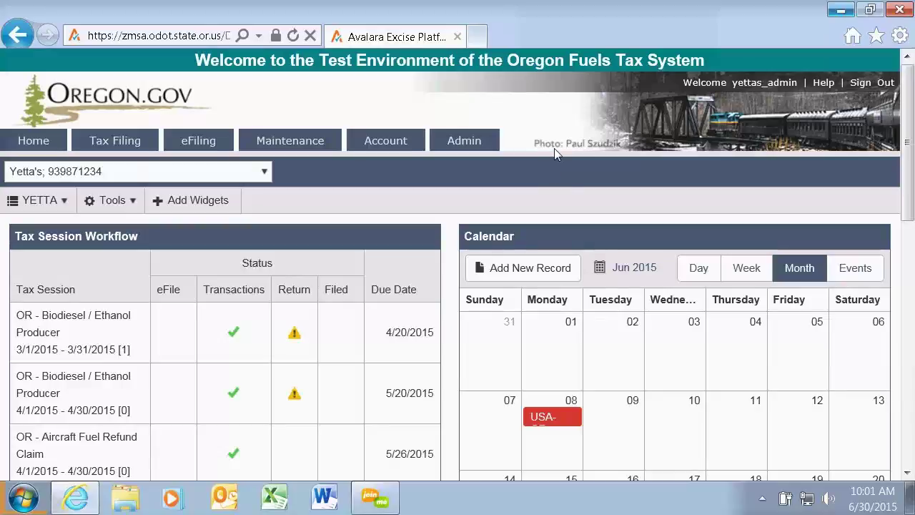
{"action": "mouse_move", "coordinate": [299, 146]}
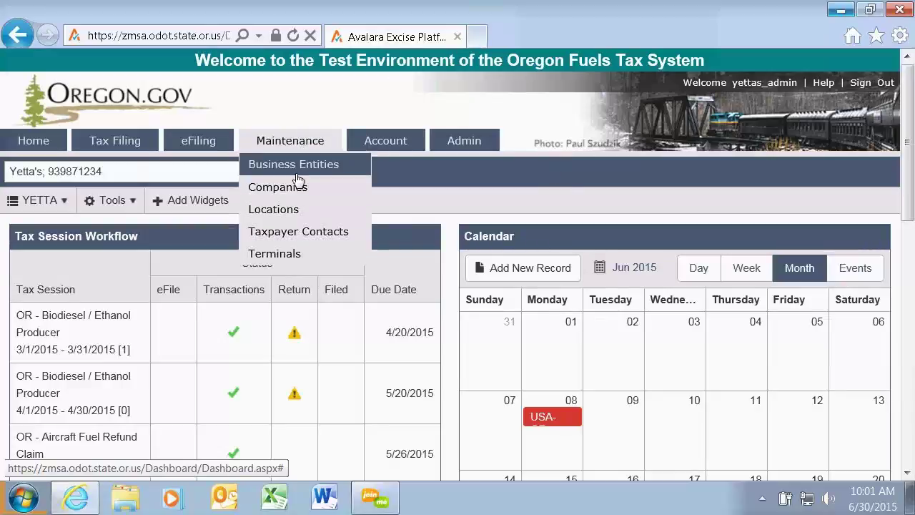
{"action": "left_click", "coordinate": [277, 216]}
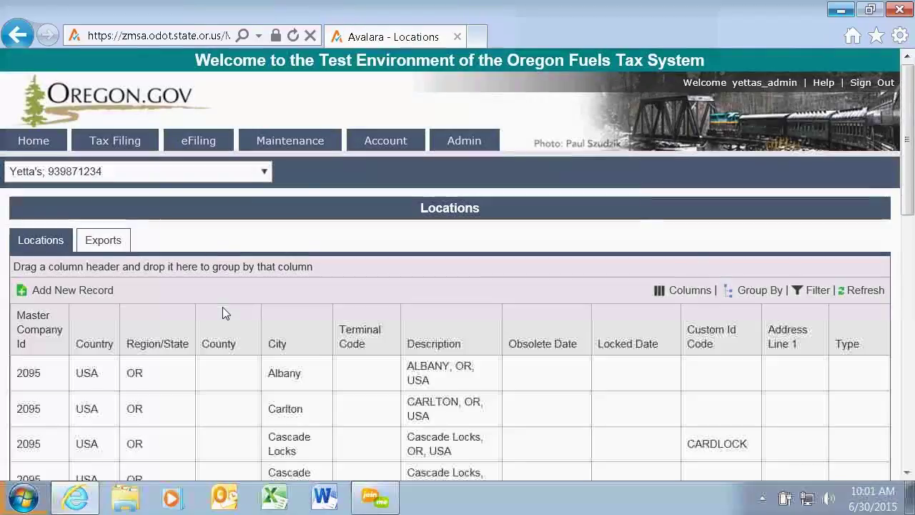
{"action": "scroll", "coordinate": [192, 362], "scroll_direction": "down", "scroll_amount": 3}
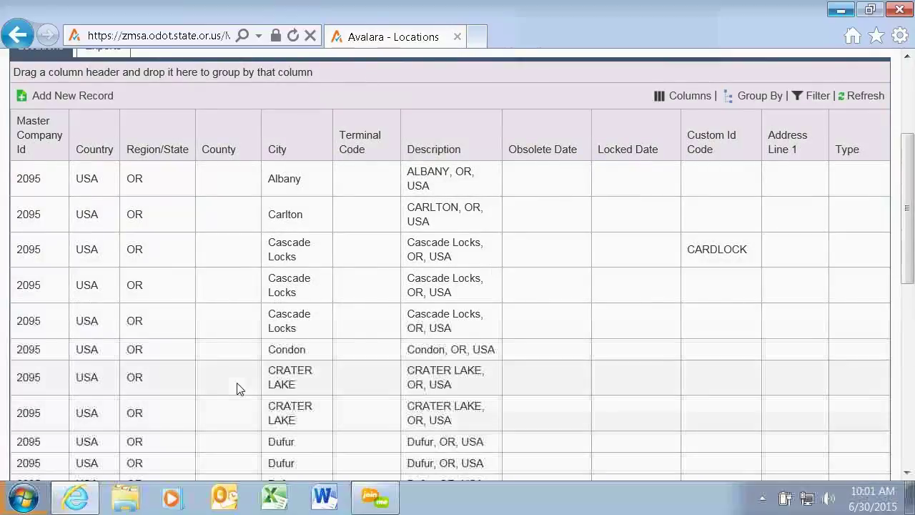
{"action": "scroll", "coordinate": [237, 379], "scroll_direction": "down", "scroll_amount": 6}
{"action": "scroll", "coordinate": [237, 377], "scroll_direction": "down", "scroll_amount": 2}
{"action": "scroll", "coordinate": [236, 376], "scroll_direction": "up", "scroll_amount": 8}
{"action": "scroll", "coordinate": [237, 377], "scroll_direction": "up", "scroll_amount": 5}
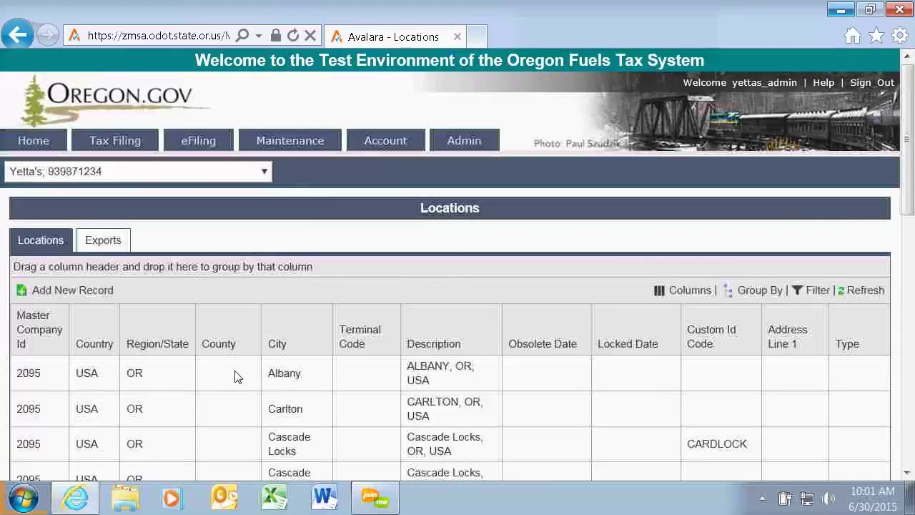
{"action": "mouse_move", "coordinate": [301, 143]}
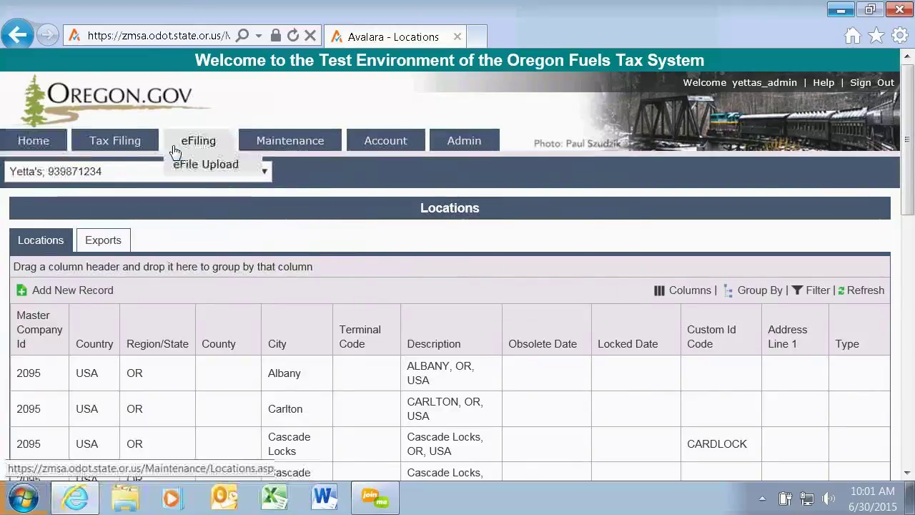
Return to the Dashboard with the tax session workflow and the June 2015 calendar.
{"action": "left_click", "coordinate": [19, 138]}
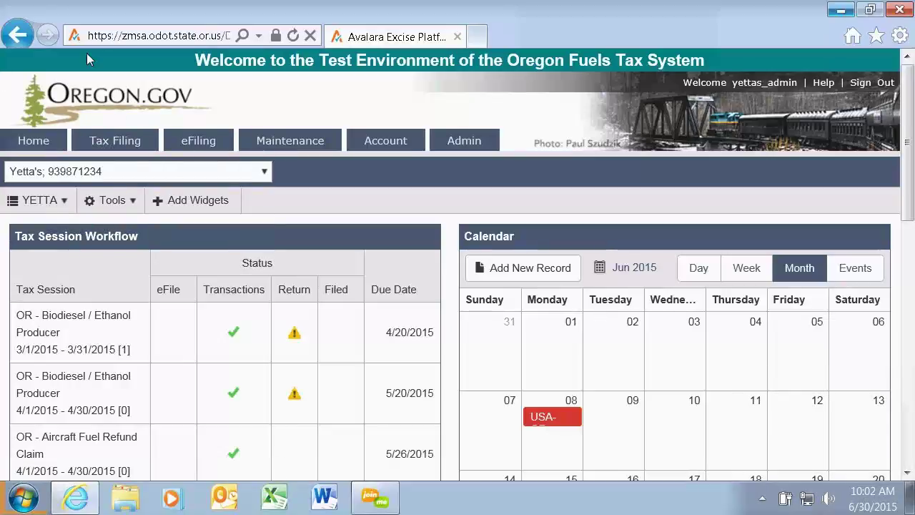
Open the Tax Sessions list and scroll down to its records.
{"action": "mouse_move", "coordinate": [108, 147]}
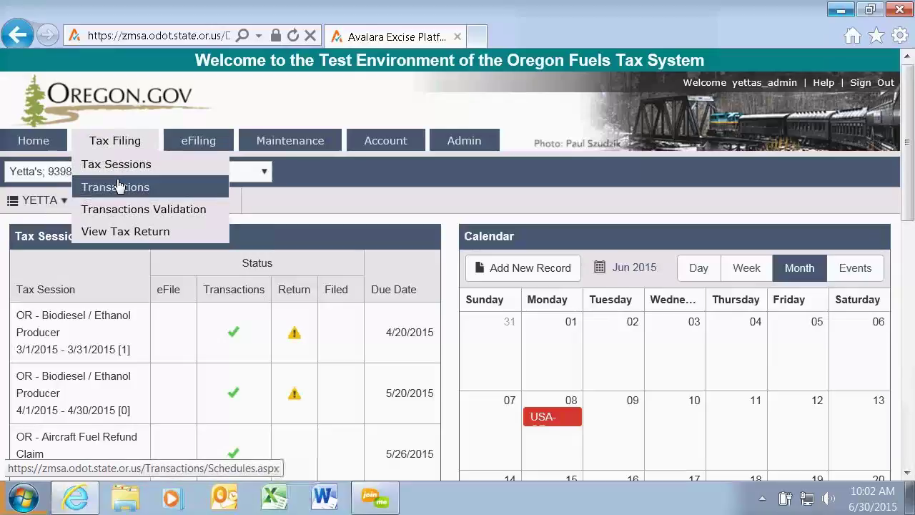
{"action": "left_click", "coordinate": [115, 166]}
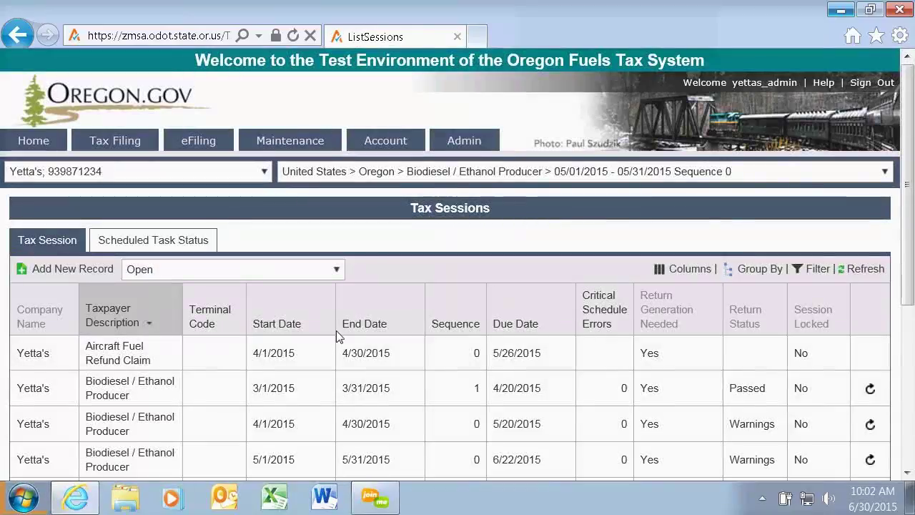
{"action": "scroll", "coordinate": [215, 281], "scroll_direction": "down", "scroll_amount": 3}
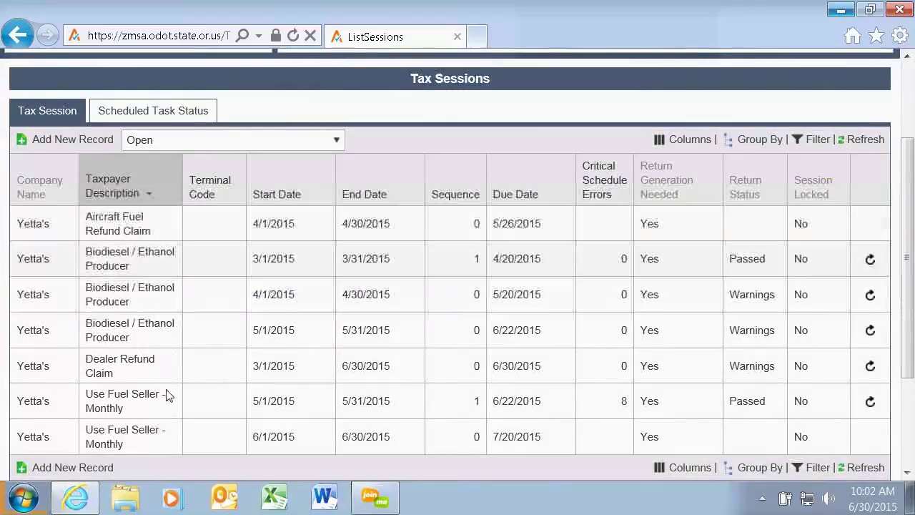
Create a USESM Use Fuel Seller - Monthly session beginning 7/1/2015, then close the form.
{"action": "left_click", "coordinate": [51, 141]}
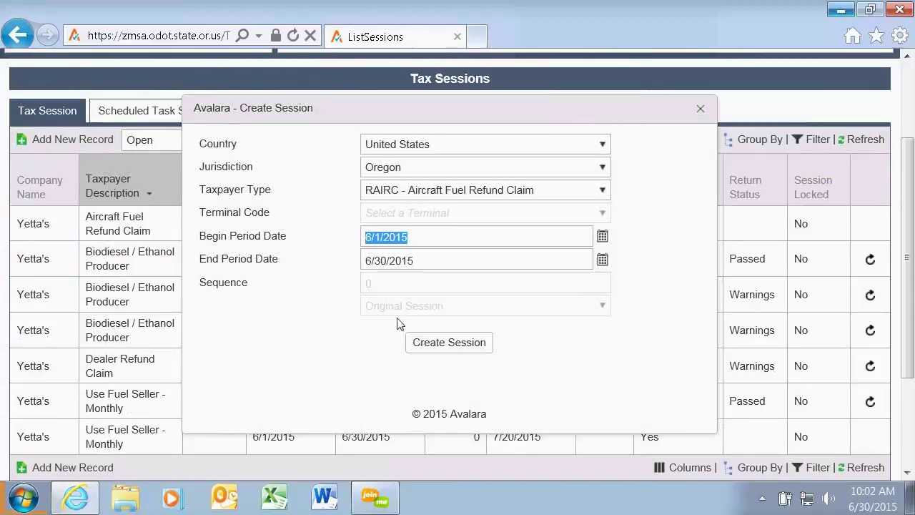
{"action": "left_click", "coordinate": [602, 191]}
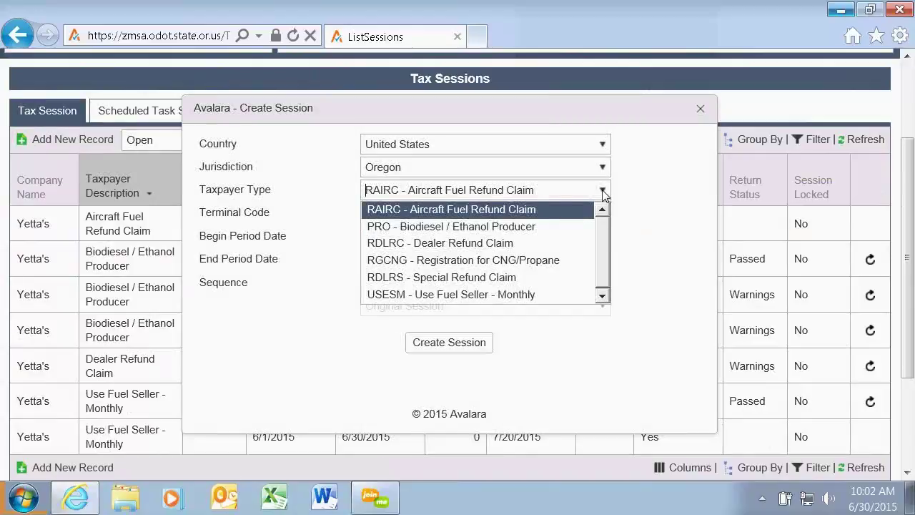
{"action": "left_click", "coordinate": [483, 293]}
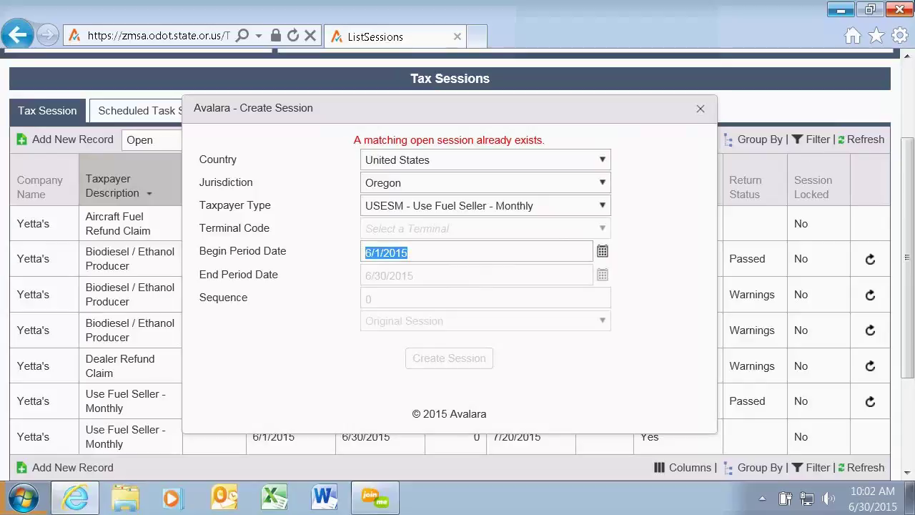
{"action": "type", "text": "7/1/2015"}
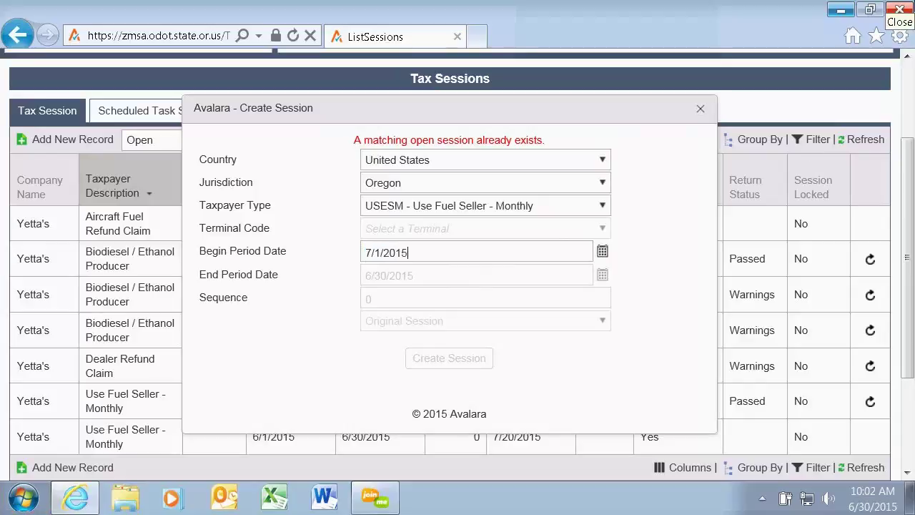
{"action": "key", "text": "Tab"}
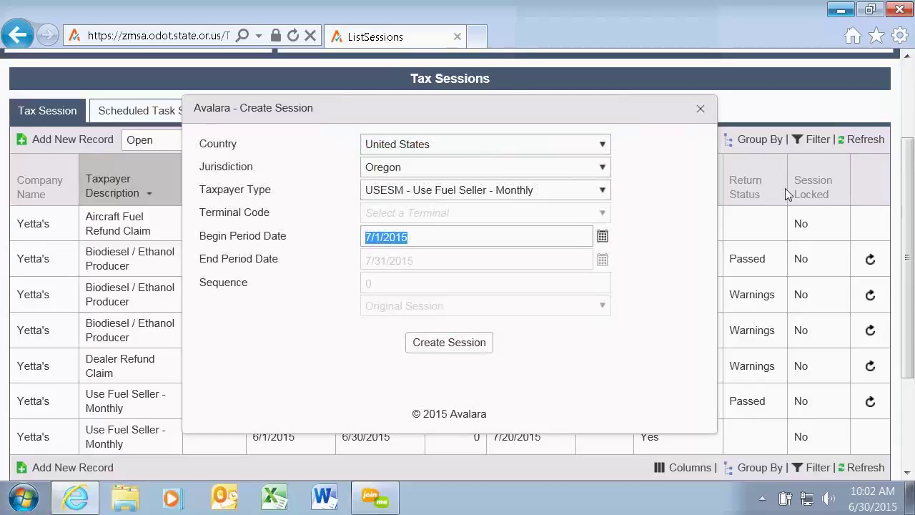
{"action": "left_click", "coordinate": [444, 343]}
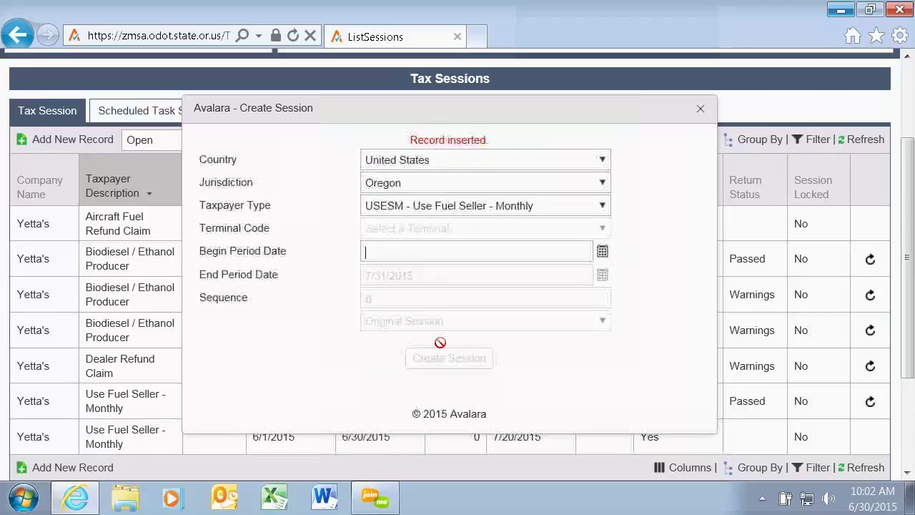
{"action": "left_click", "coordinate": [700, 112]}
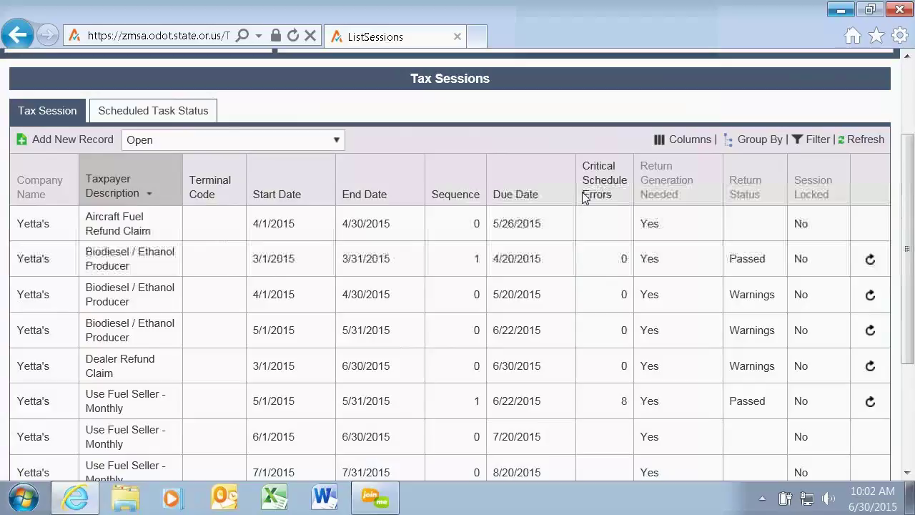
{"action": "scroll", "coordinate": [583, 198], "scroll_direction": "down", "scroll_amount": 3}
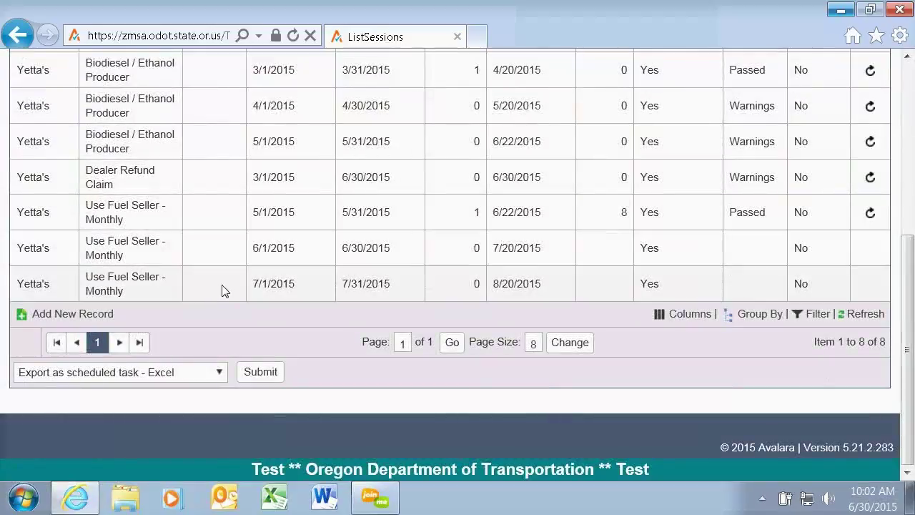
{"action": "right_click", "coordinate": [224, 290]}
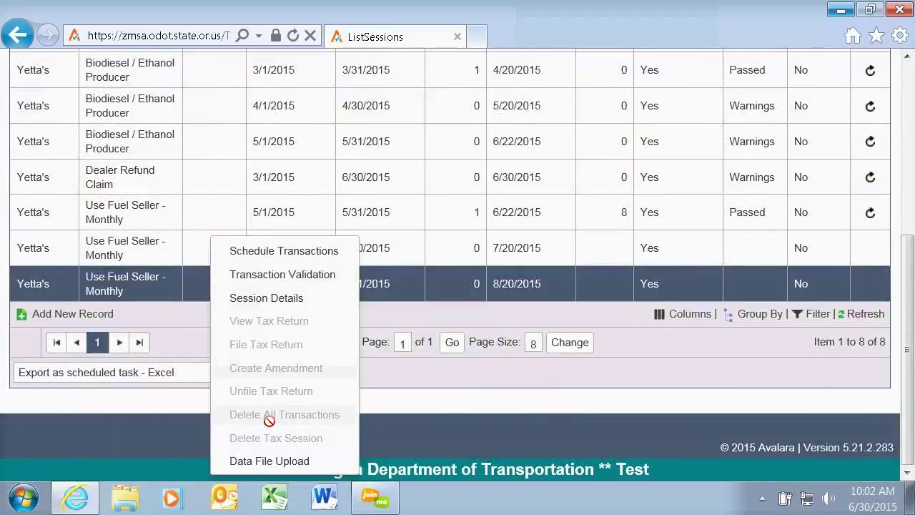
{"action": "left_click", "coordinate": [268, 463]}
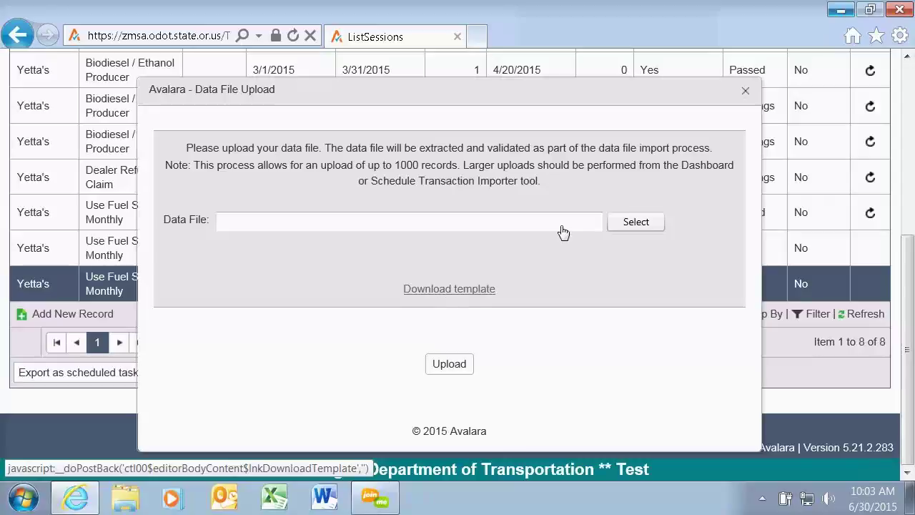
{"action": "left_click", "coordinate": [747, 93]}
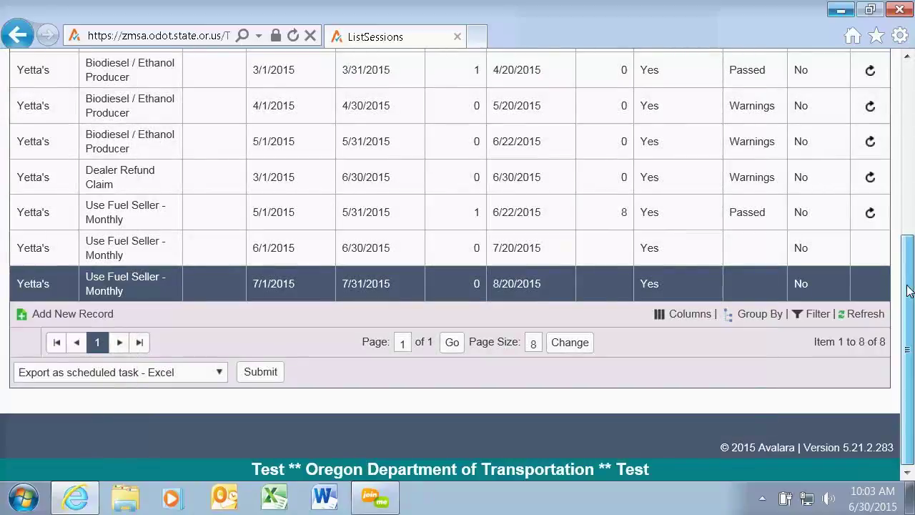
{"action": "scroll", "coordinate": [908, 290], "scroll_direction": "up", "scroll_amount": 5}
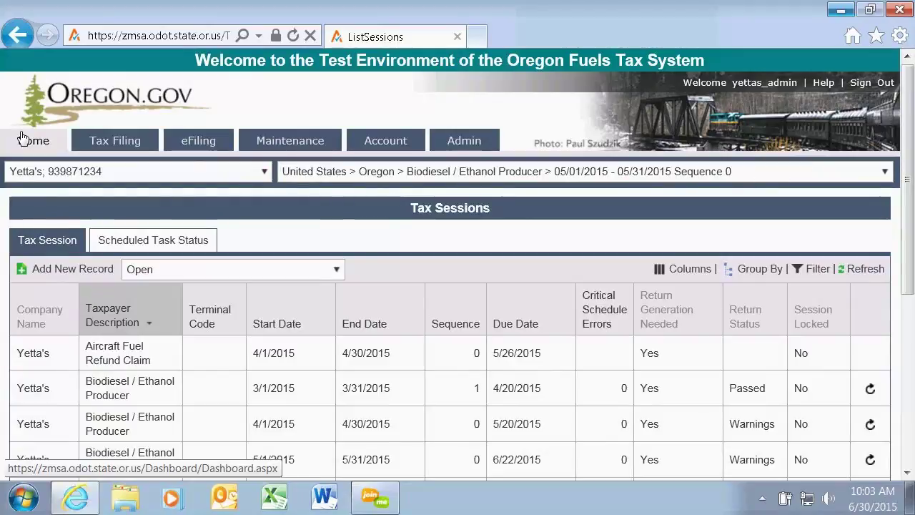
Return to the Home dashboard with the session workflow, due dates and June 2015 calendar.
{"action": "left_click", "coordinate": [22, 137]}
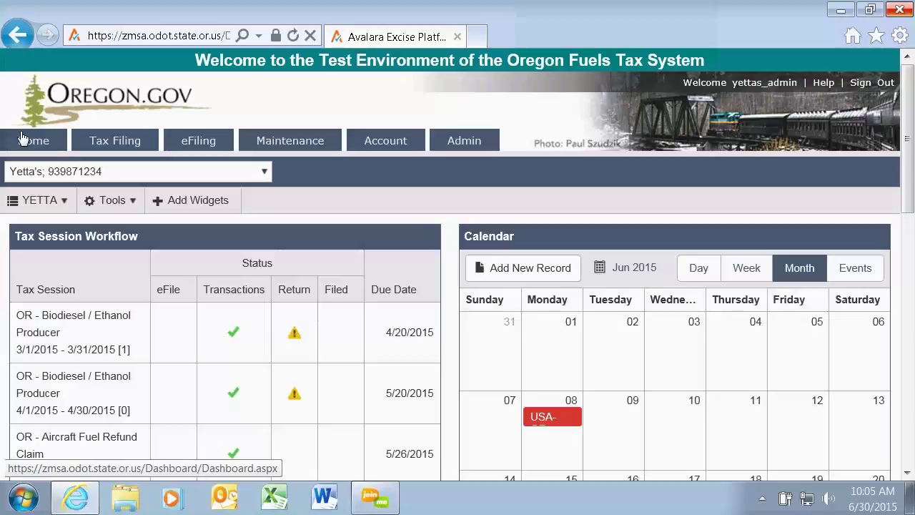
{"action": "left_click", "coordinate": [22, 139]}
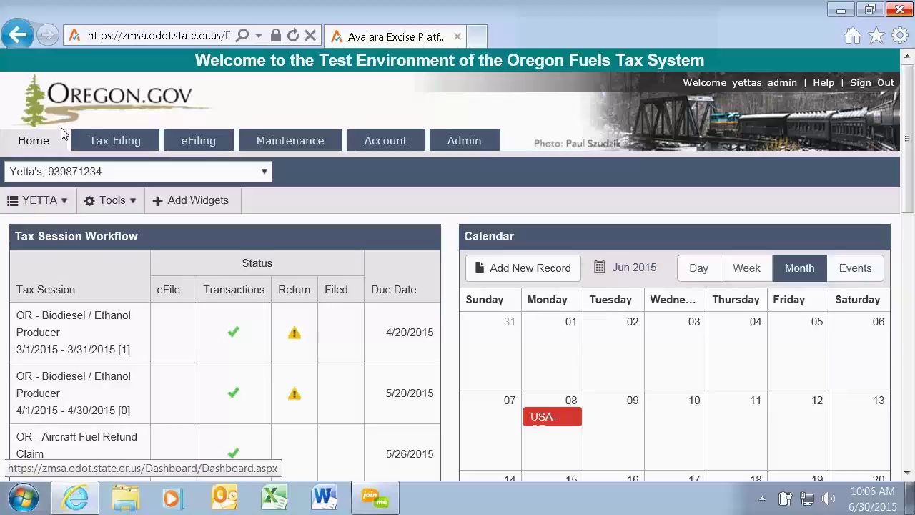
Open Account > Registration > Registration Status and start a new registration record.
{"action": "mouse_move", "coordinate": [371, 146]}
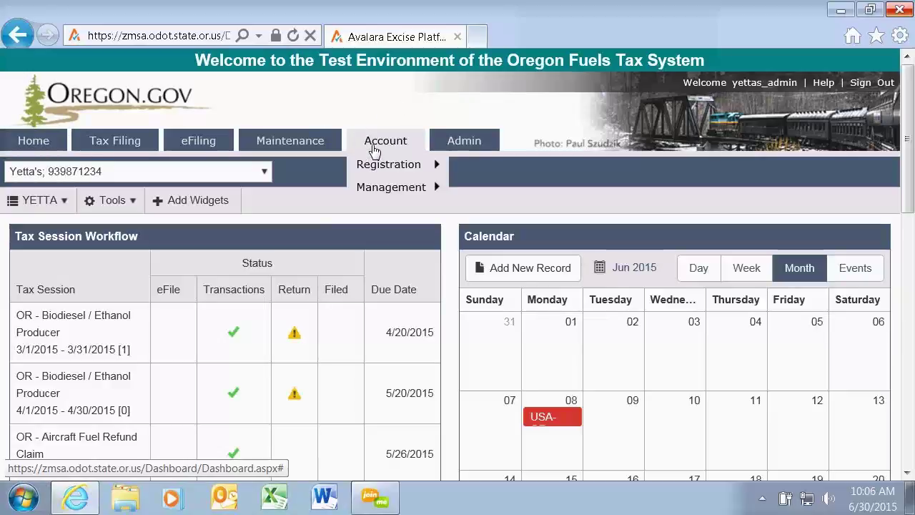
{"action": "mouse_move", "coordinate": [384, 167]}
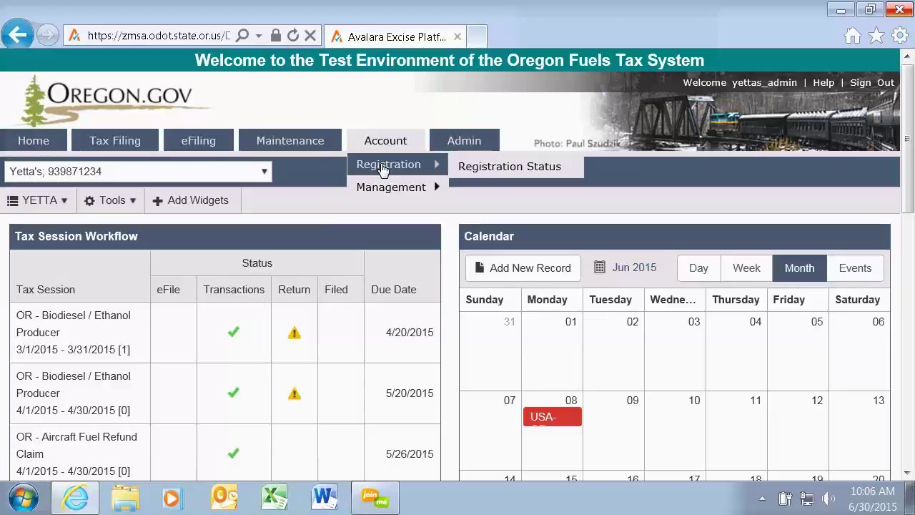
{"action": "left_click", "coordinate": [482, 175]}
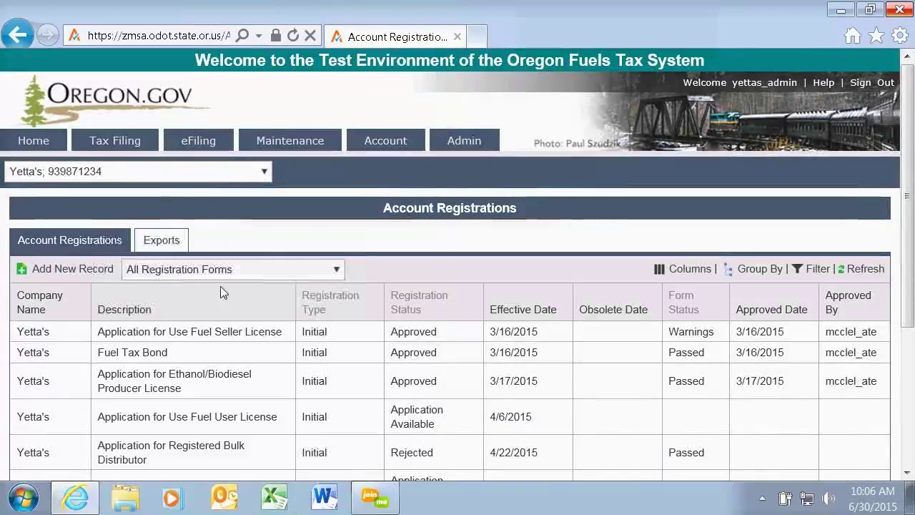
{"action": "left_click", "coordinate": [69, 268]}
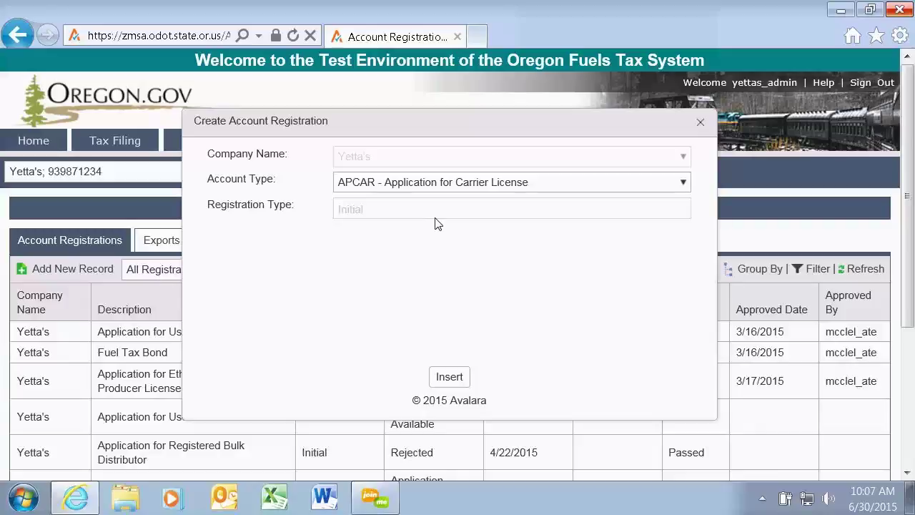
Switch the account type to APUFS, discard the registration form, and go Home.
{"action": "left_click", "coordinate": [684, 183]}
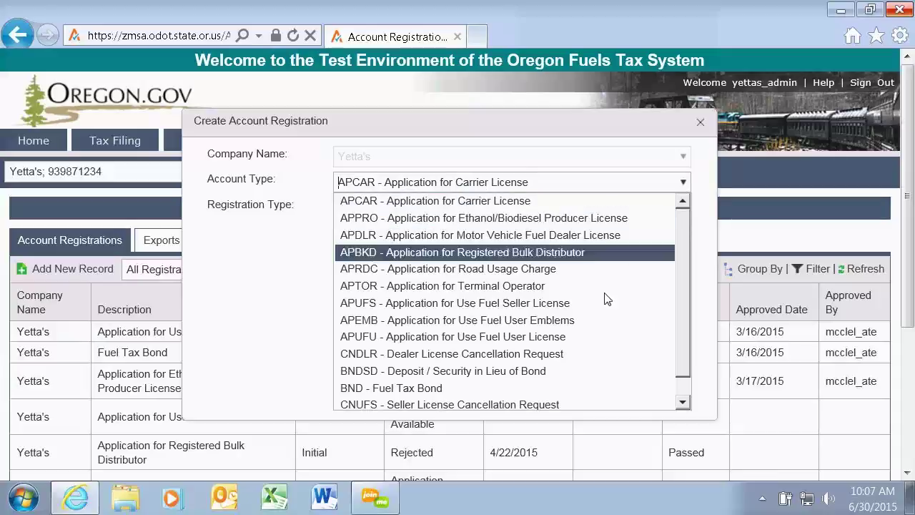
{"action": "left_click", "coordinate": [587, 302]}
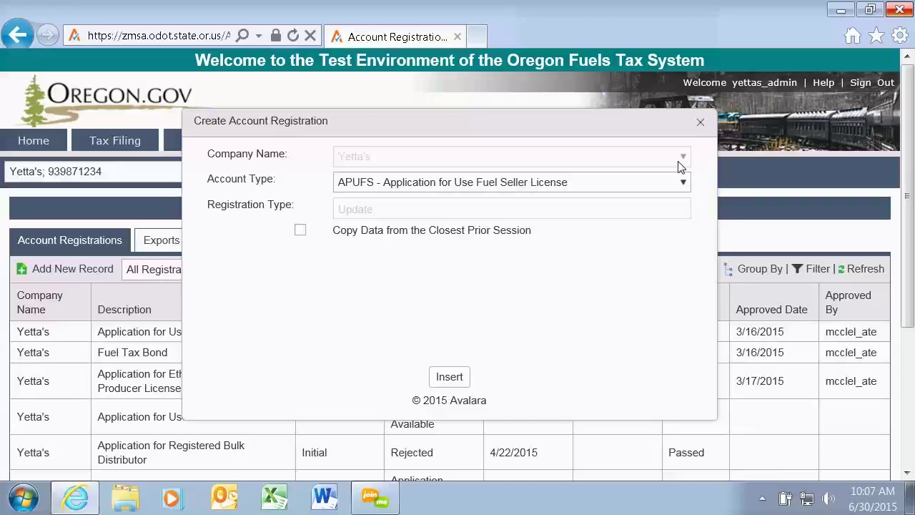
{"action": "left_click", "coordinate": [700, 124]}
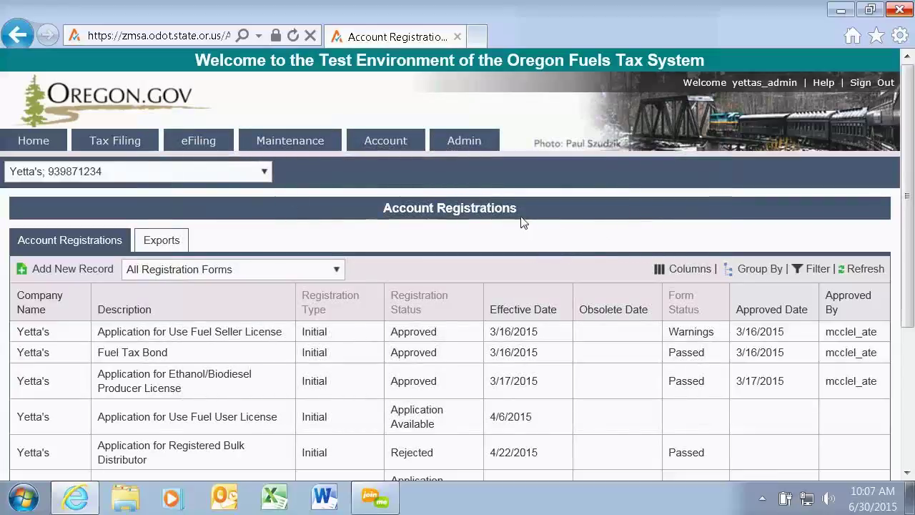
{"action": "left_click", "coordinate": [40, 141]}
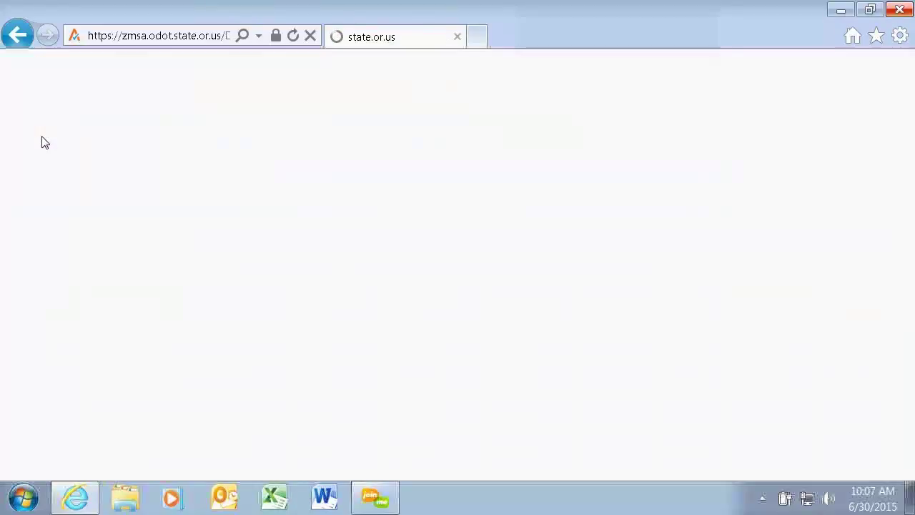